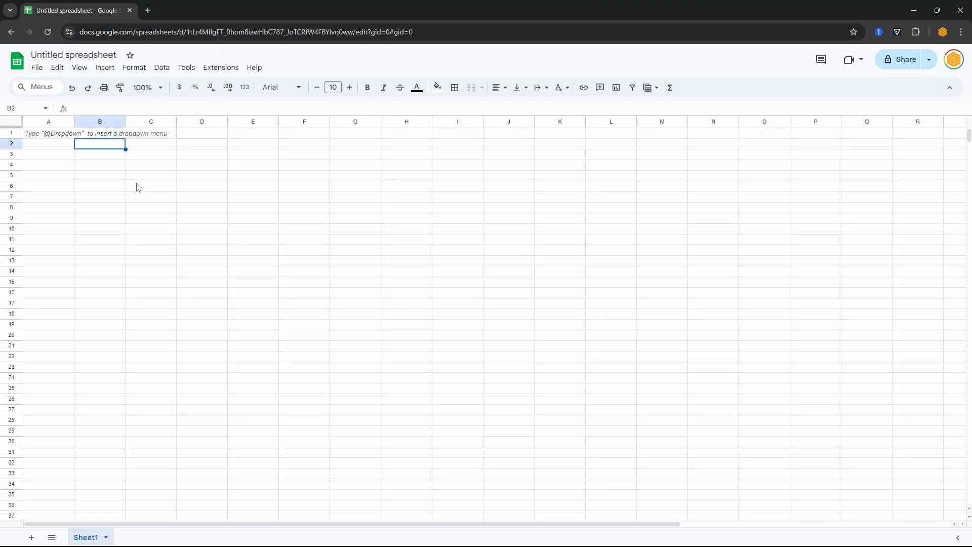
- Create a new dropdown in cell B2 with the items Option 1, Option 2, Option 3 and Option 4, allowing multiple selections
{"action": "type", "text": "@dropdown"}
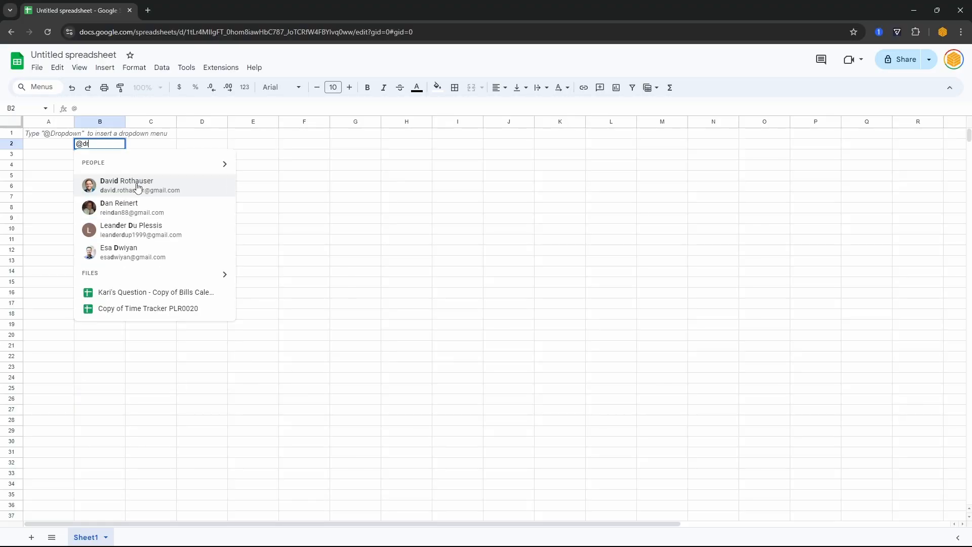
{"action": "left_click", "coordinate": [137, 187]}
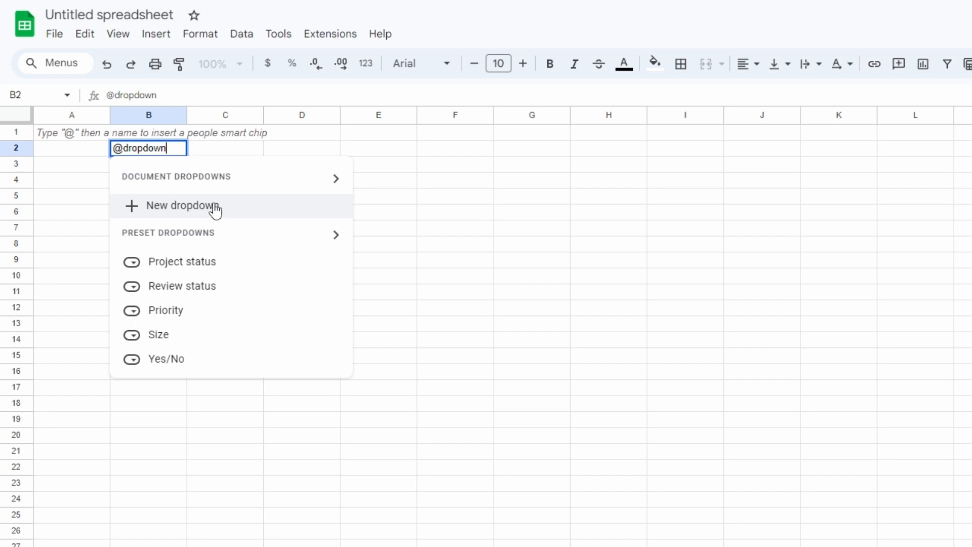
{"action": "left_click", "coordinate": [216, 207]}
{"action": "left_click", "coordinate": [831, 276]}
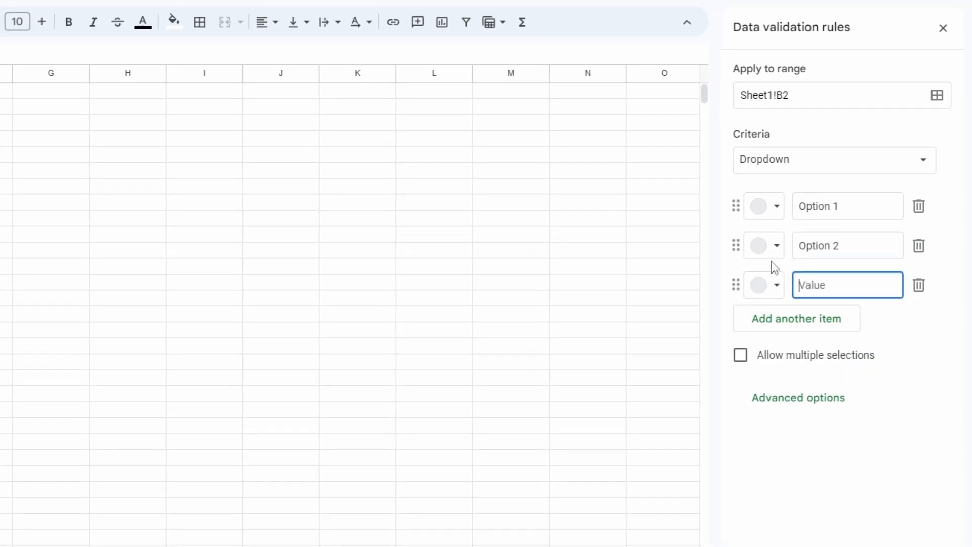
{"action": "type", "text": "Option 3"}
{"action": "key", "text": "Return"}
{"action": "type", "text": "Oo"}
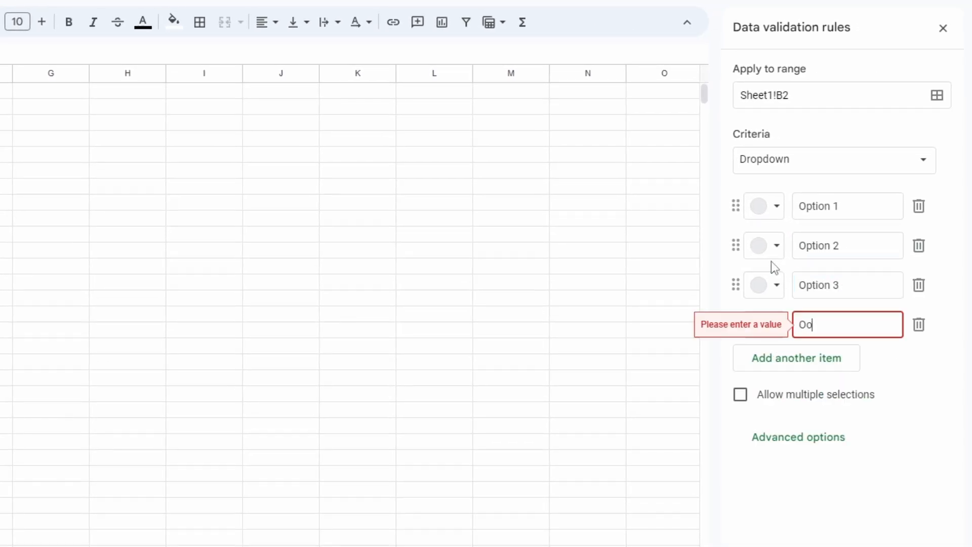
{"action": "key", "text": "BackSpace"}
{"action": "type", "text": "ption 4"}
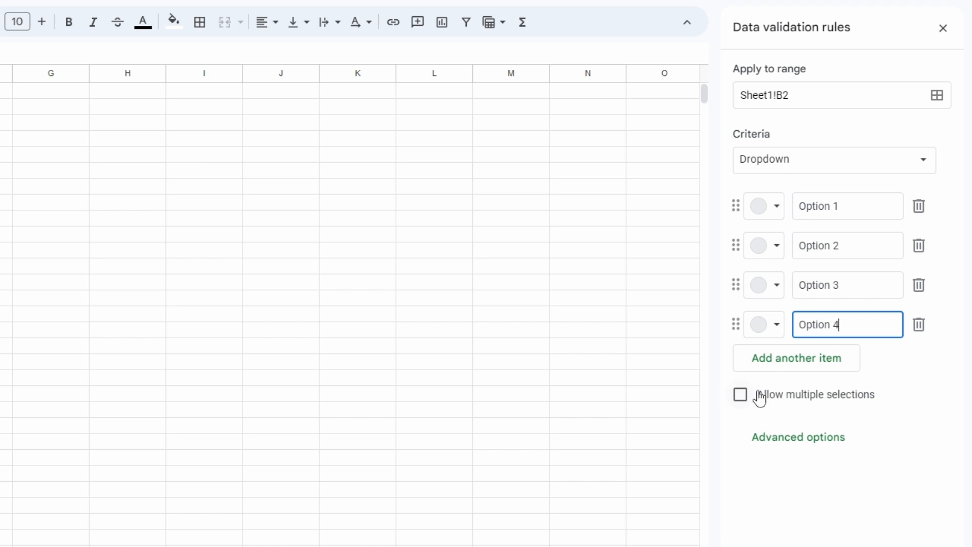
{"action": "left_click", "coordinate": [805, 403]}
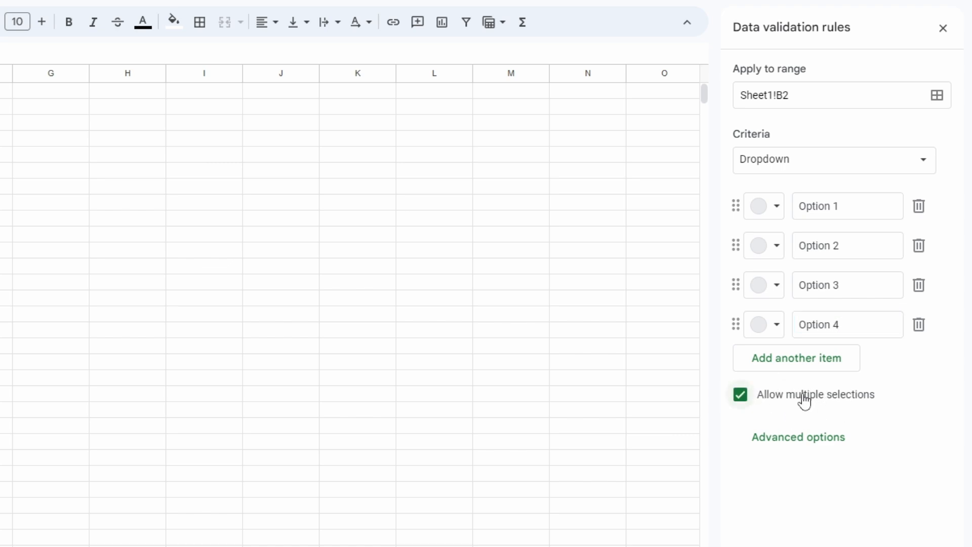
- Pick Option 1, Option 2 and Option 3 in the dropdown in cell B2
{"action": "left_click", "coordinate": [135, 146]}
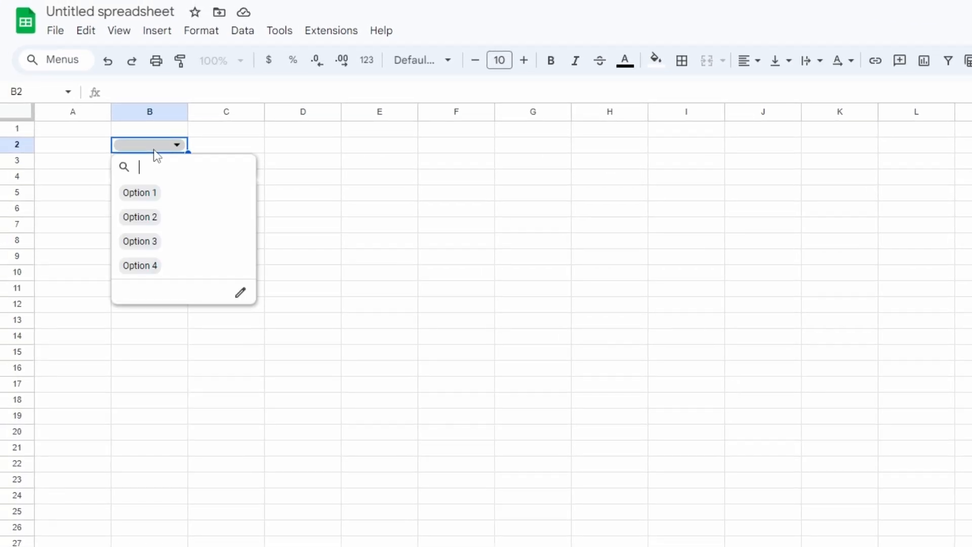
{"action": "left_click", "coordinate": [149, 200]}
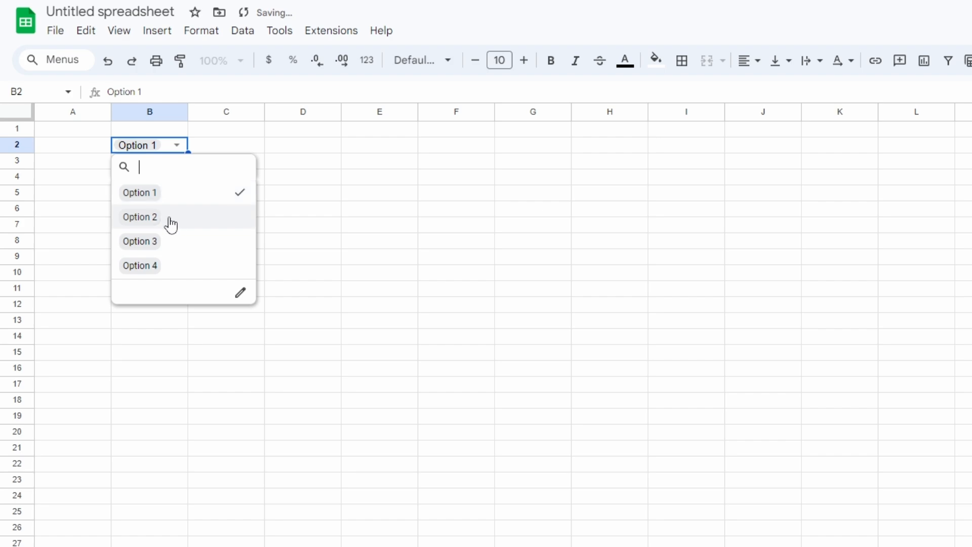
{"action": "left_click", "coordinate": [169, 220]}
{"action": "left_click", "coordinate": [173, 245]}
{"action": "left_click", "coordinate": [589, 215]}
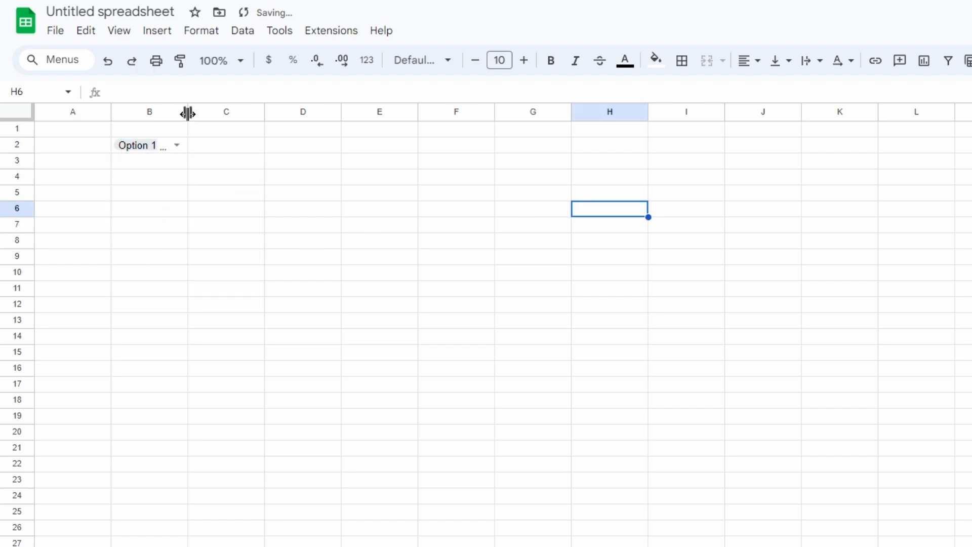
- Widen column B and turn on text wrapping for cell B2
{"action": "left_click_drag", "start_coordinate": [187, 113], "coordinate": [277, 113]}
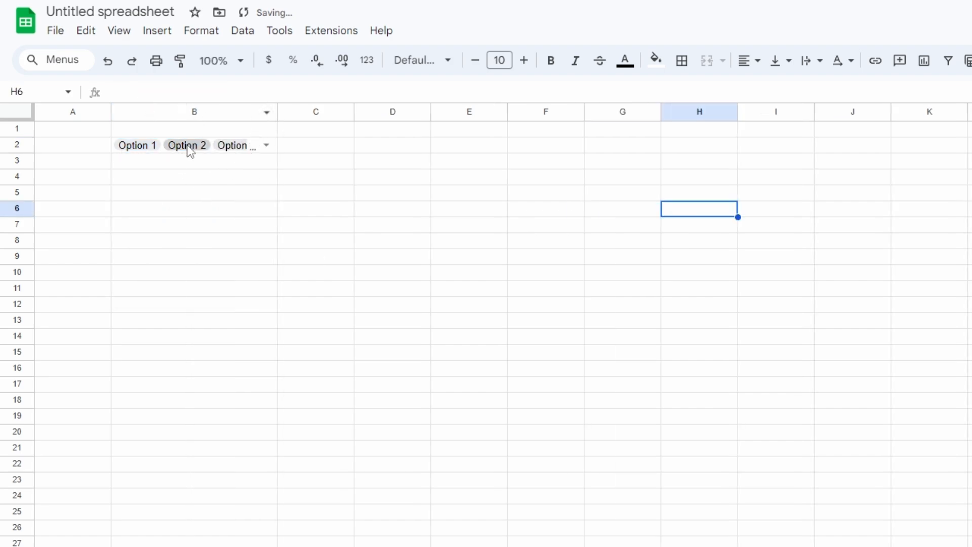
{"action": "left_click", "coordinate": [157, 151]}
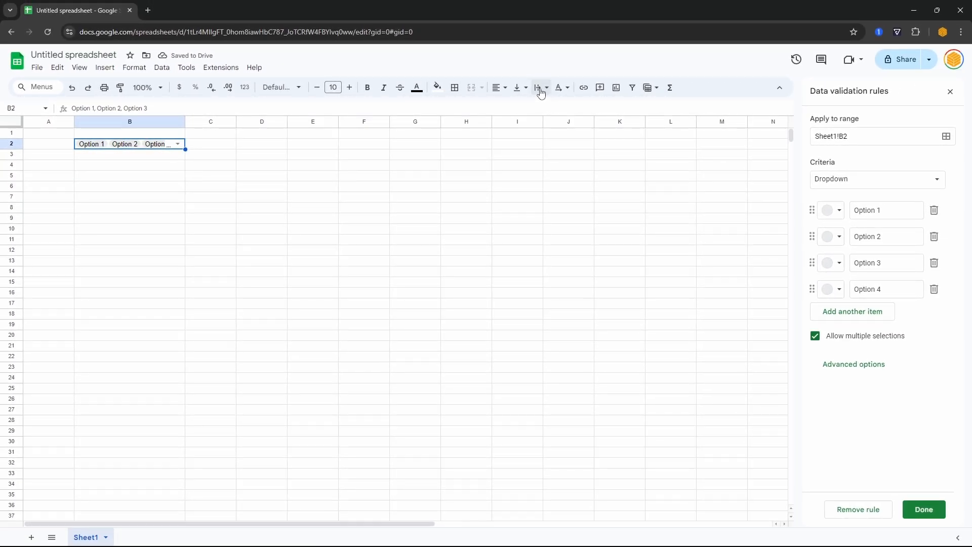
{"action": "left_click", "coordinate": [812, 60]}
{"action": "left_click", "coordinate": [557, 108]}
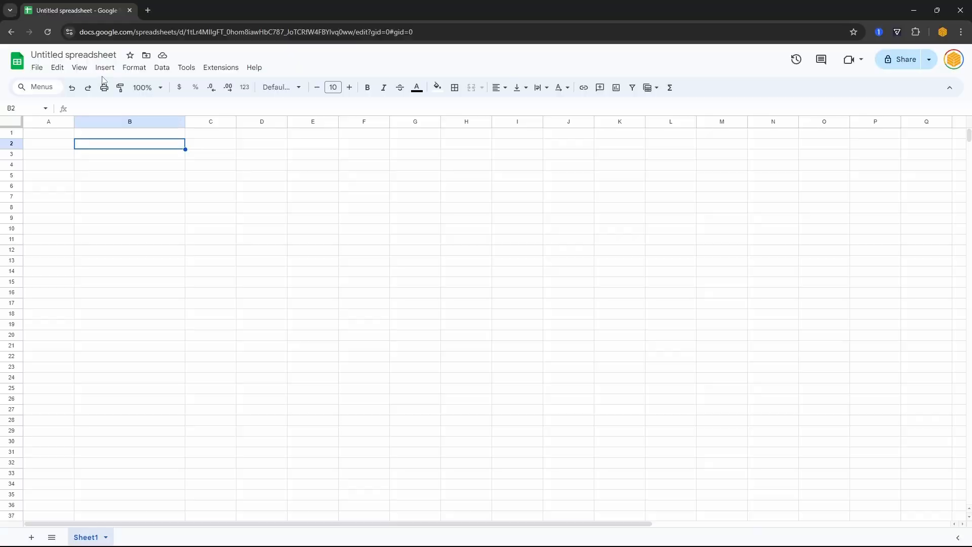
- Open the options for inserting a table
{"action": "left_click", "coordinate": [105, 67]}
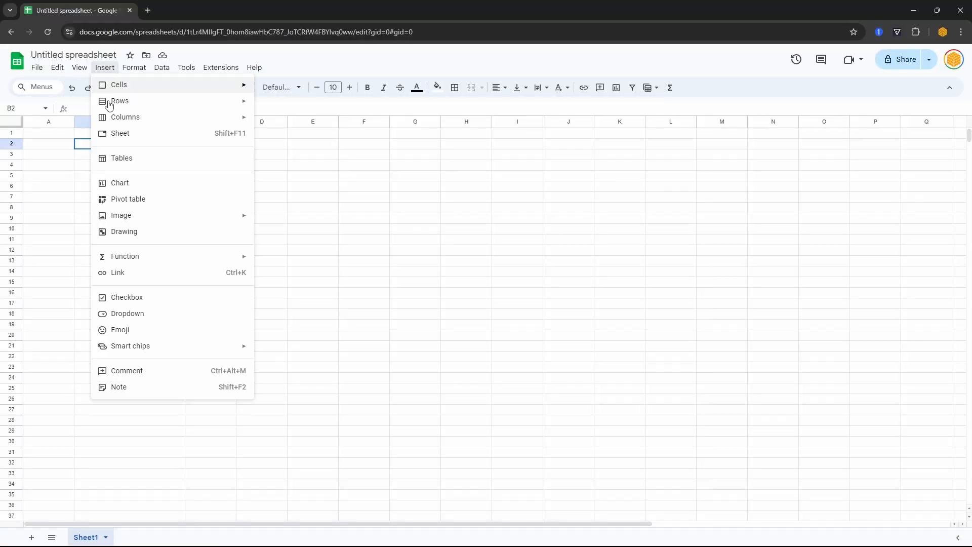
{"action": "left_click", "coordinate": [121, 158]}
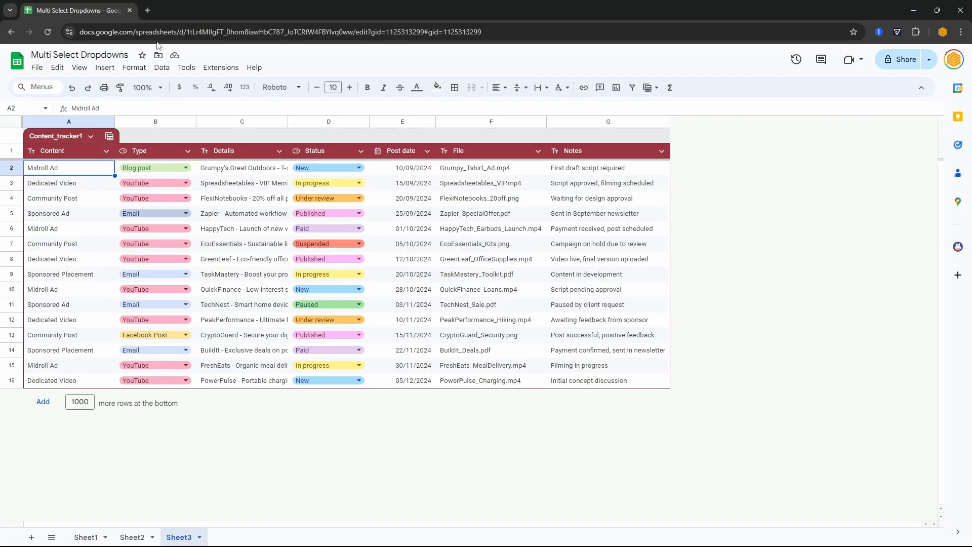
{"action": "left_click", "coordinate": [105, 67]}
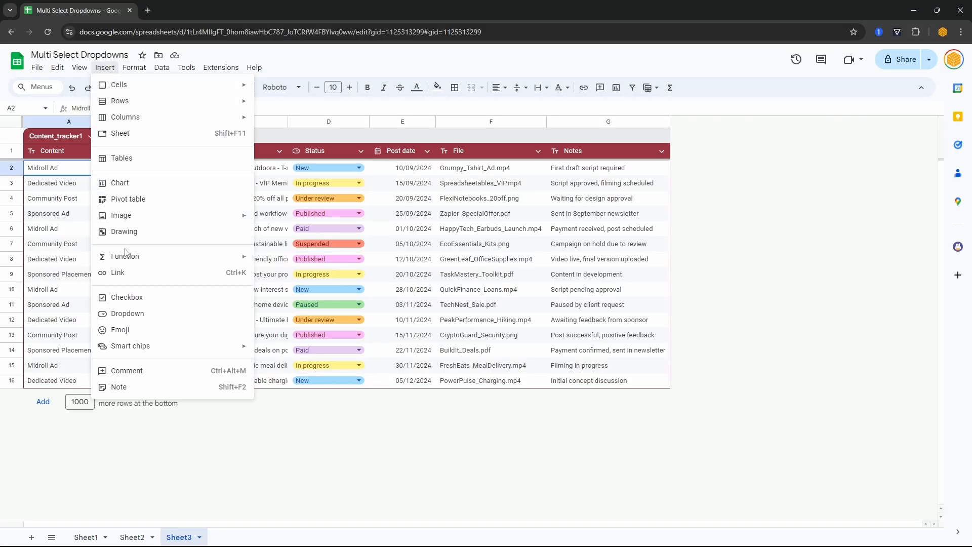
{"action": "left_click", "coordinate": [121, 158]}
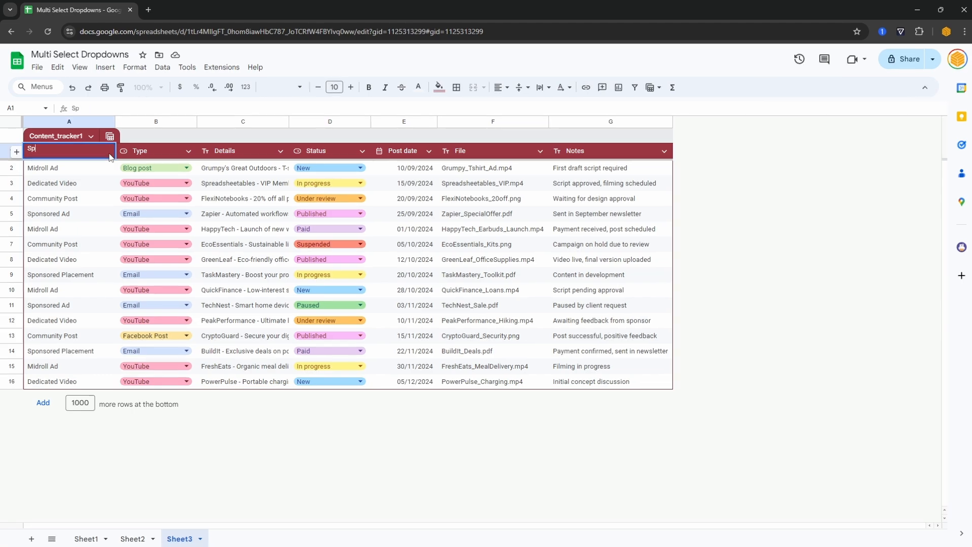
- Rename the header of the table's first column to "Sponsored Content"
{"action": "type", "text": "on"}
{"action": "type", "text": "sored Co"}
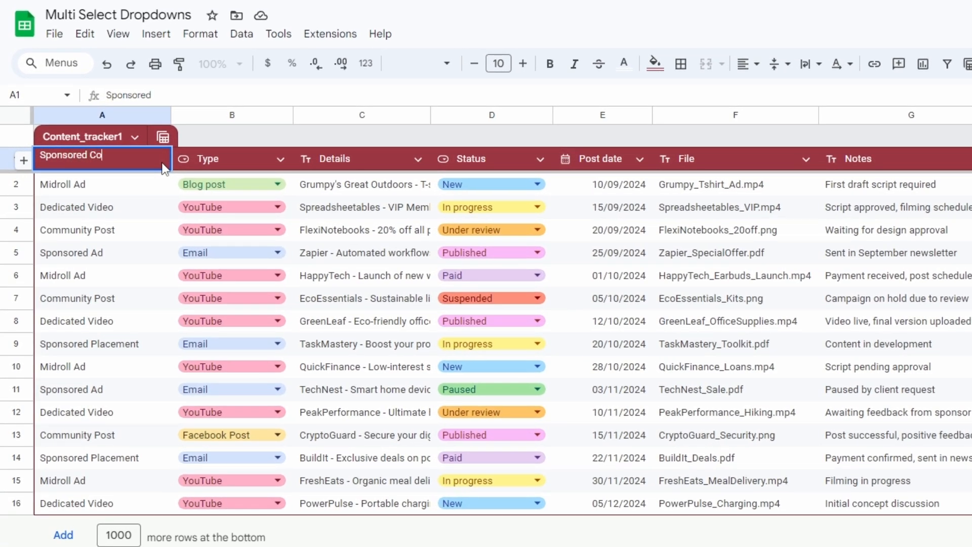
{"action": "type", "text": "ntent"}
{"action": "key", "text": "Return"}
{"action": "left_click", "coordinate": [162, 162]}
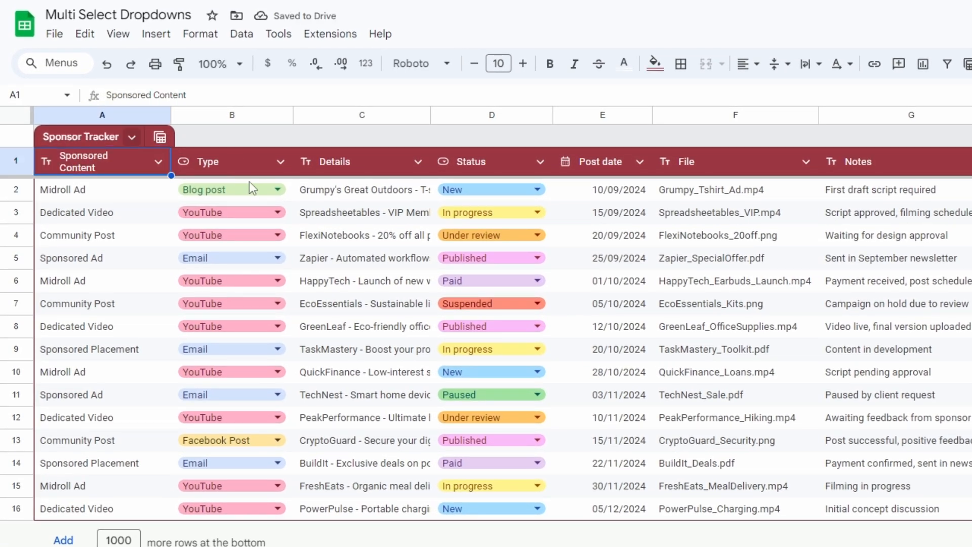
- Set the type of the Midroll Ad in row 2 to YouTube and widen the Details column to show its full text
{"action": "left_click", "coordinate": [126, 195]}
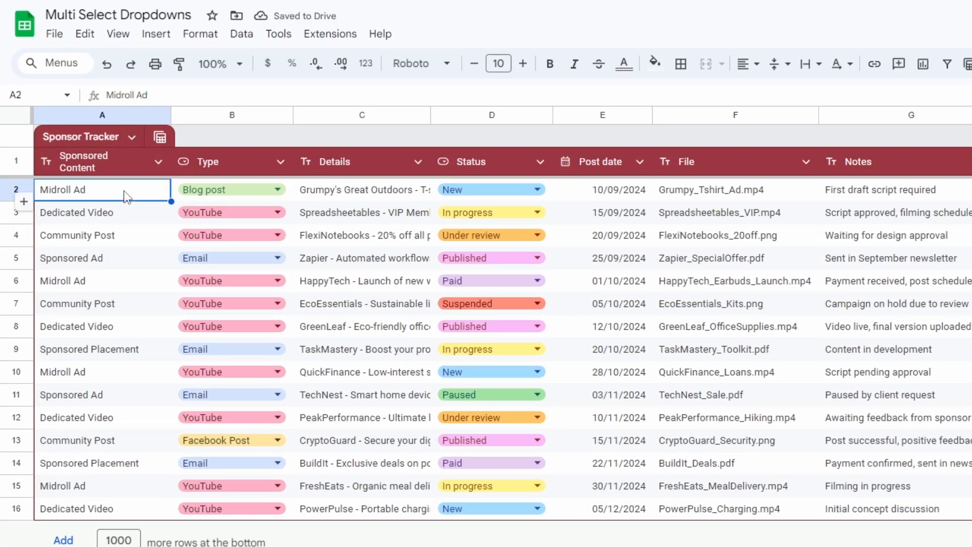
{"action": "left_click", "coordinate": [211, 191]}
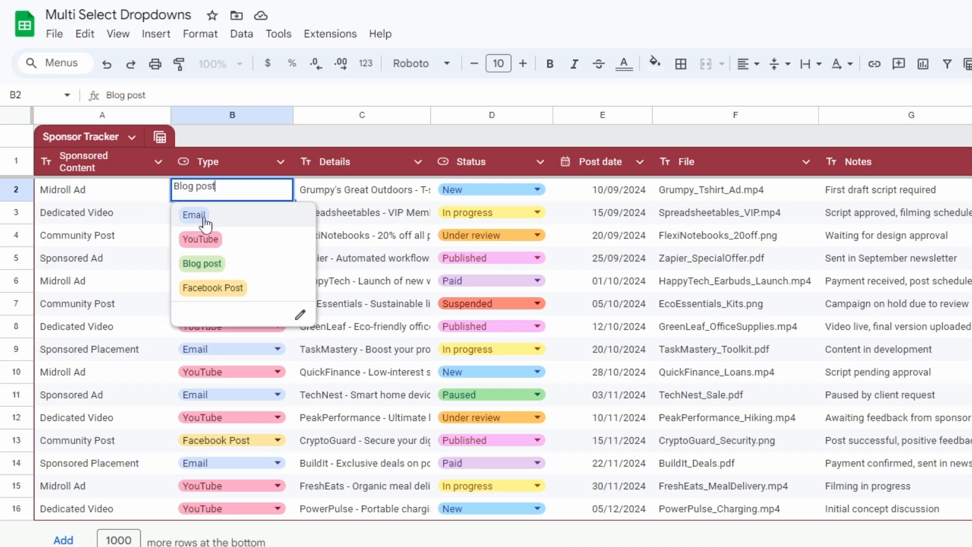
{"action": "left_click", "coordinate": [234, 247]}
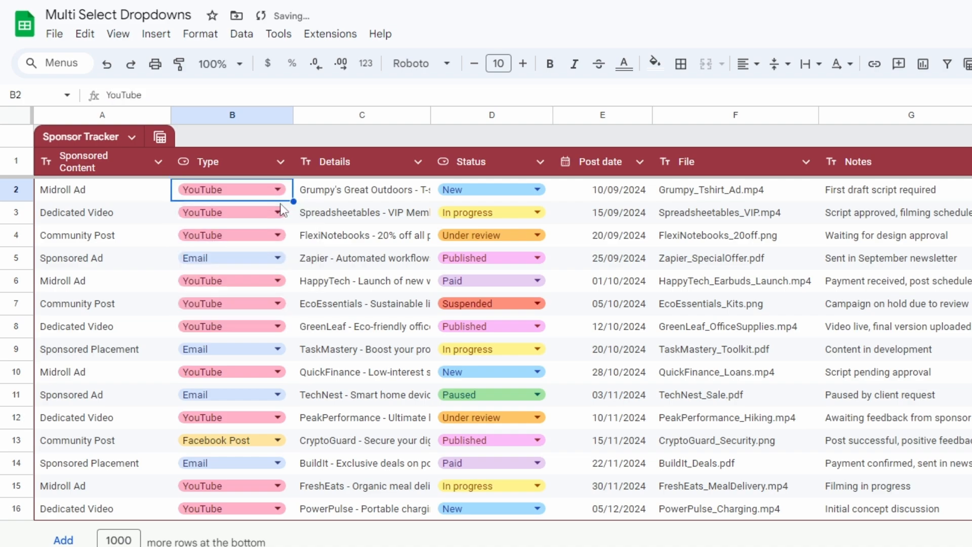
{"action": "left_click", "coordinate": [353, 197]}
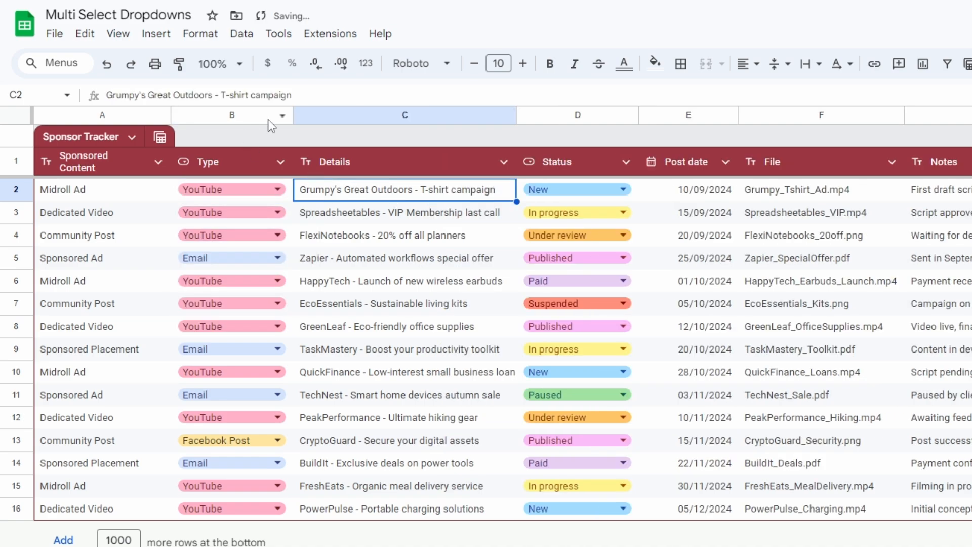
{"action": "triple_click", "coordinate": [313, 95]}
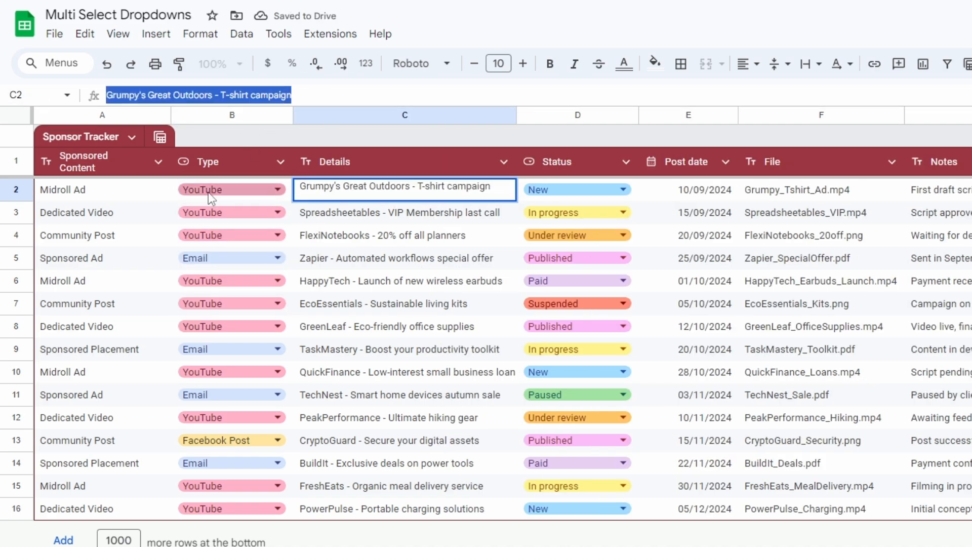
- Duplicate the row 2 entry into a new row below it and set the copy's type to Blog post
{"action": "left_click", "coordinate": [105, 196]}
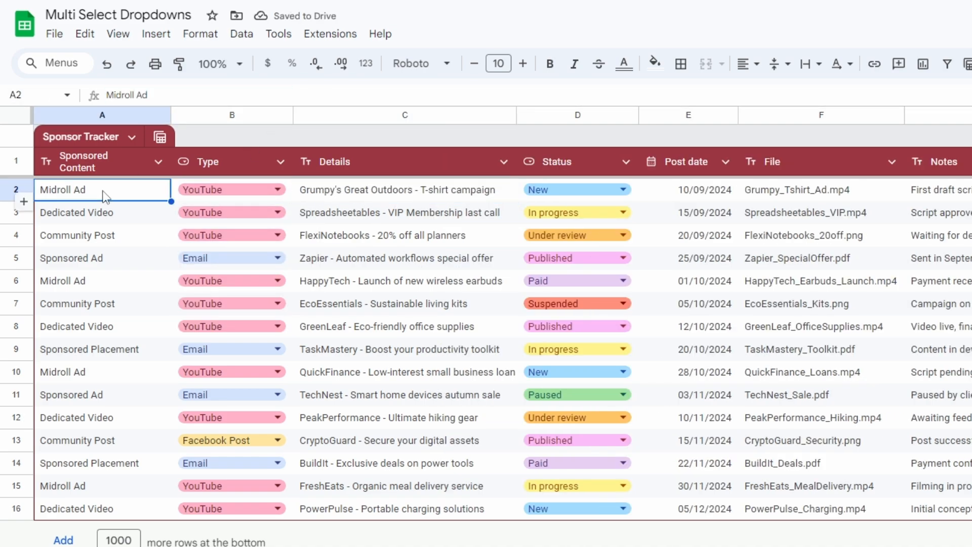
{"action": "left_click", "coordinate": [22, 201]}
{"action": "left_click_drag", "start_coordinate": [105, 213], "coordinate": [935, 205]}
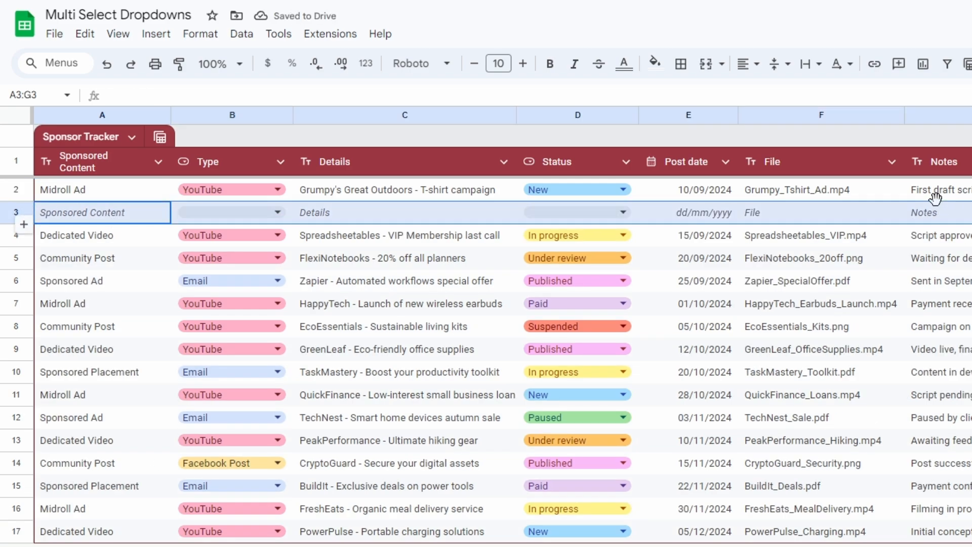
{"action": "key", "text": "ctrl+d"}
{"action": "double_click", "coordinate": [217, 212]}
{"action": "left_click", "coordinate": [201, 286]}
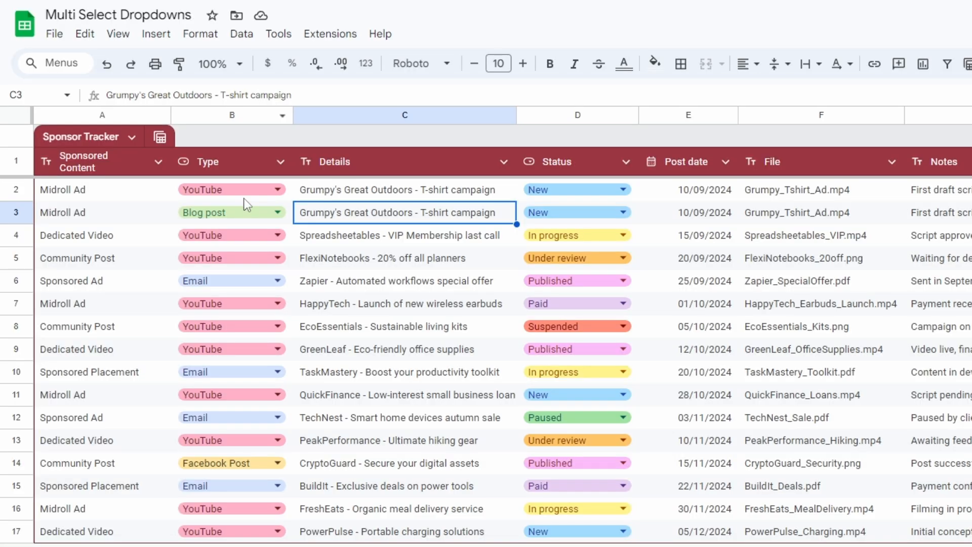
- Allow multiple selections in the Type column's dropdown and add a TikTok item to it
{"action": "left_click", "coordinate": [245, 191]}
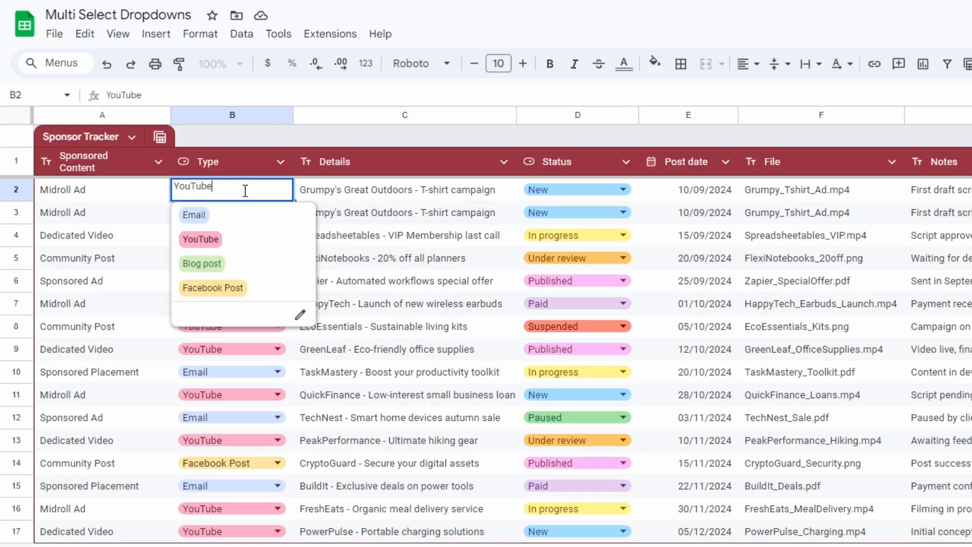
{"action": "left_click", "coordinate": [303, 318]}
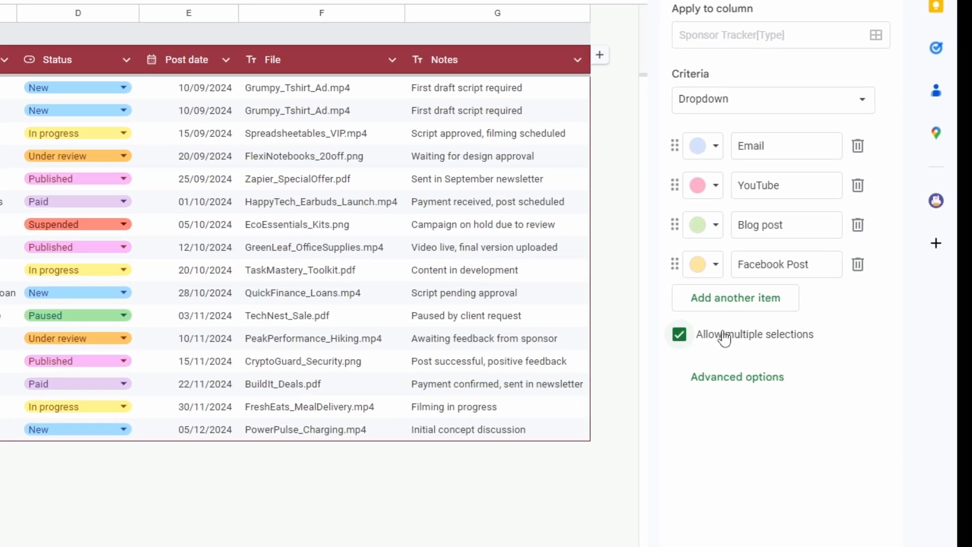
{"action": "left_click", "coordinate": [769, 295]}
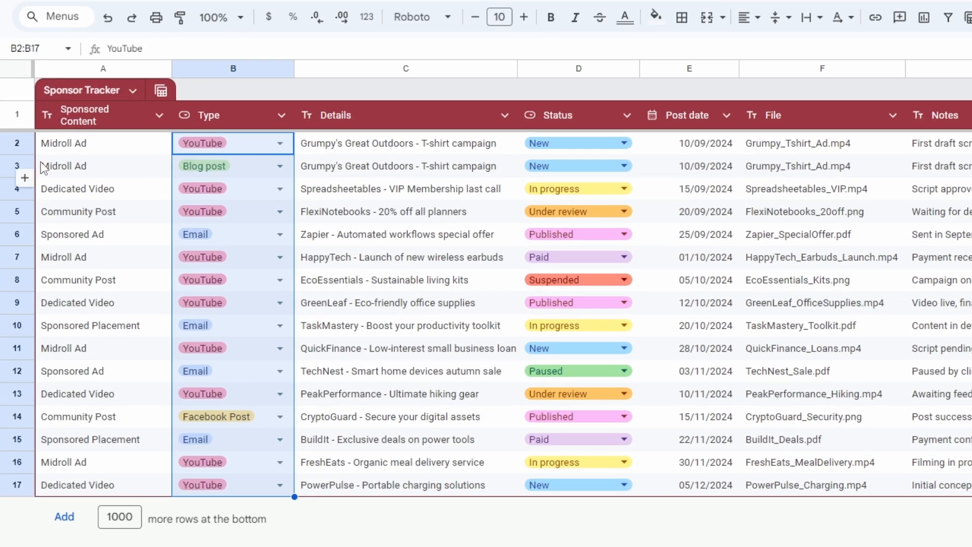
- Delete the duplicated Midroll Ad entry in row 3
{"action": "left_click", "coordinate": [67, 173]}
{"action": "left_click", "coordinate": [15, 167]}
{"action": "key", "text": "ctrl+alt+minus"}
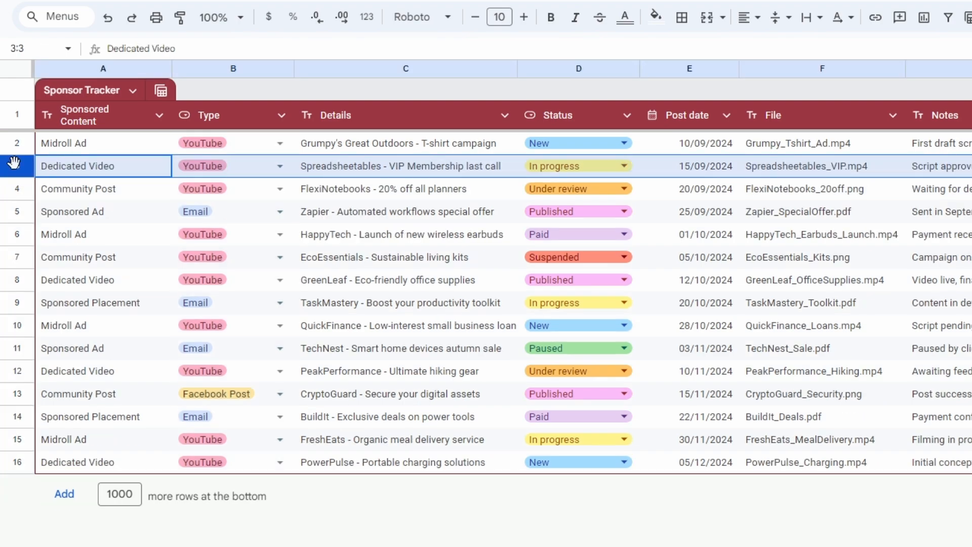
- Add Blog post and TikTok to the types selected for the Midroll Ad in row 2
{"action": "left_click", "coordinate": [279, 145]}
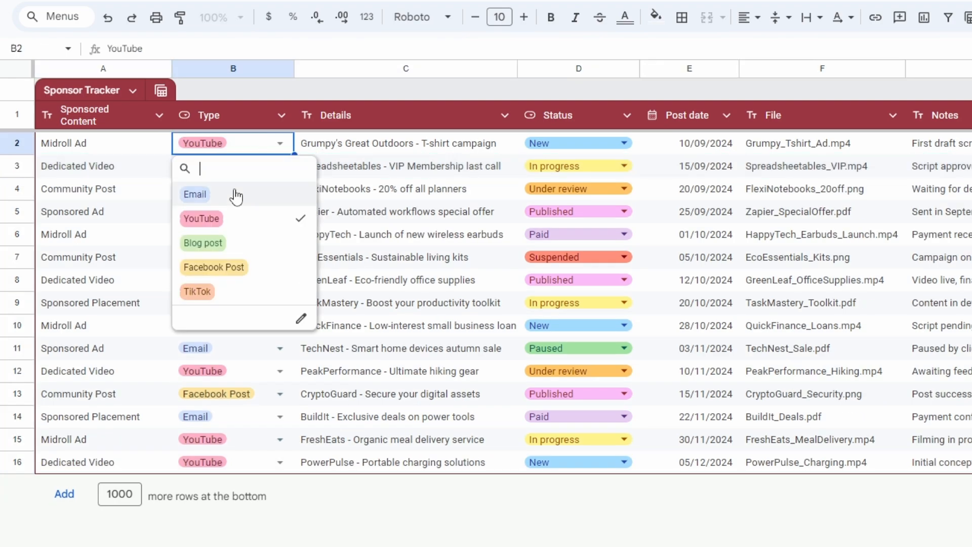
{"action": "left_click", "coordinate": [232, 245]}
{"action": "left_click", "coordinate": [230, 290]}
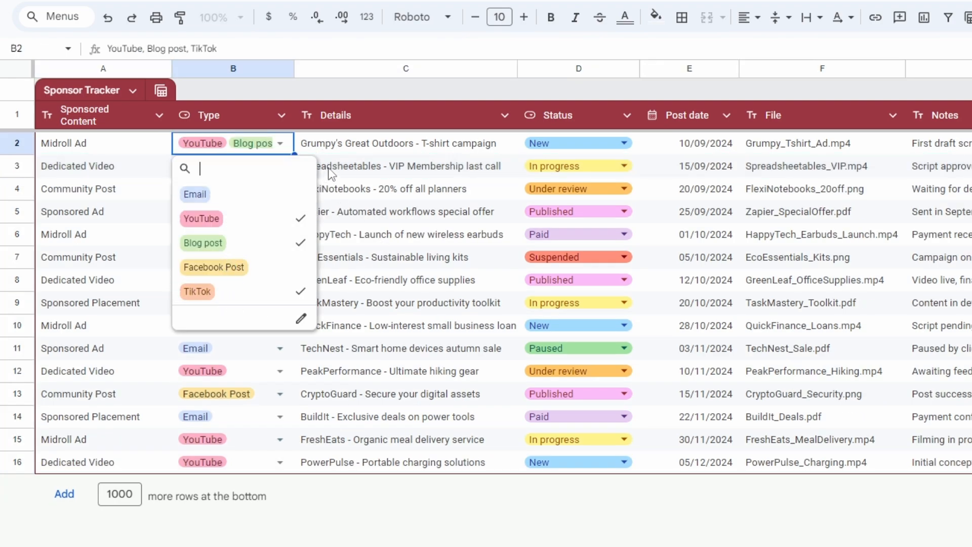
{"action": "key", "text": "Escape"}
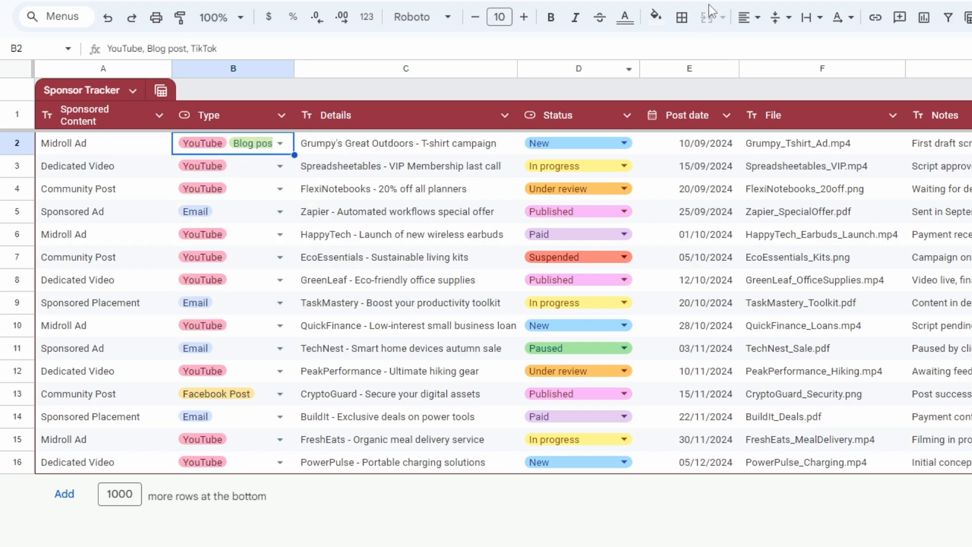
- Turn on text wrapping for the Type cell in row 2 and extend the selection down the column
{"action": "left_click", "coordinate": [810, 18]}
{"action": "left_click", "coordinate": [830, 44]}
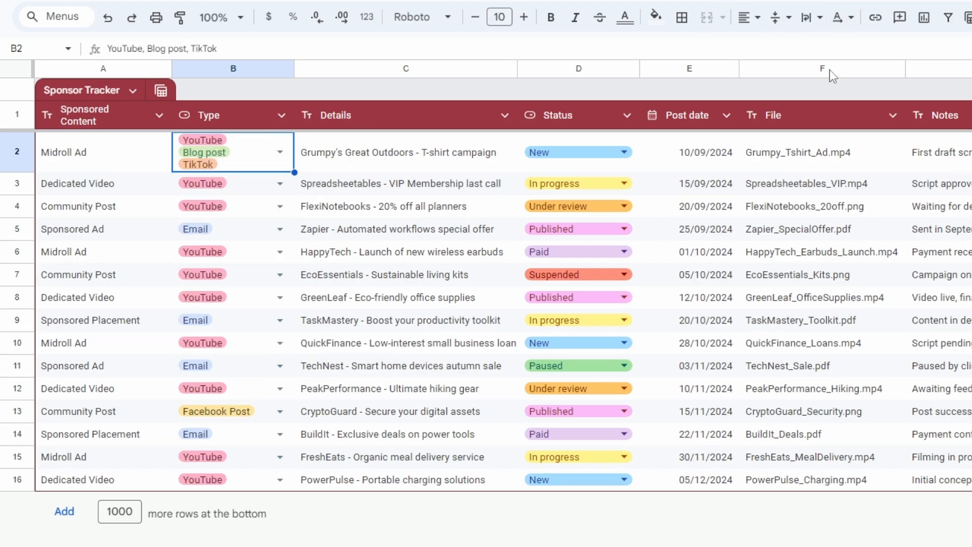
{"action": "key", "text": "ctrl+shift+Down"}
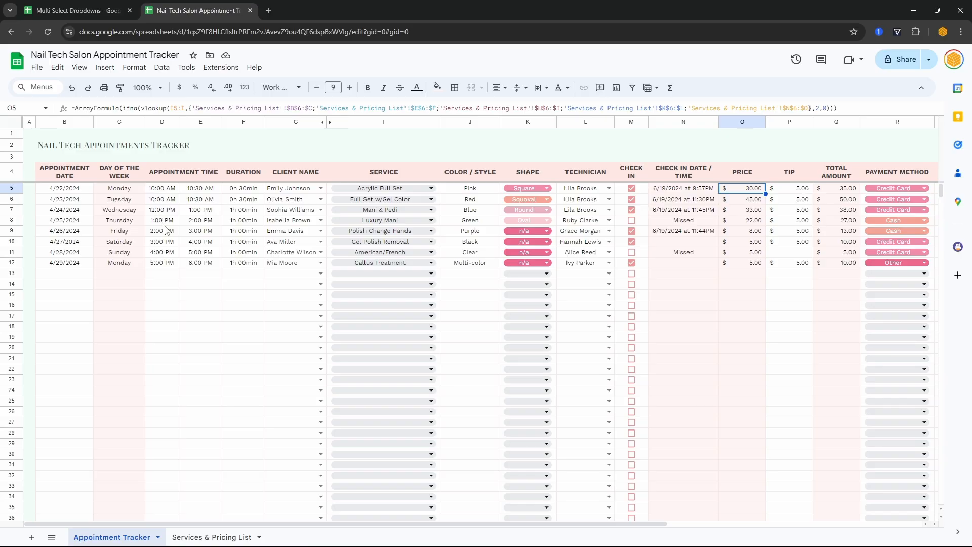
- Switch to the Nail Tech Salon Appointment Tracker spreadsheet and examine the single-choice options of the Service dropdown in row 5
{"action": "left_click", "coordinate": [47, 4]}
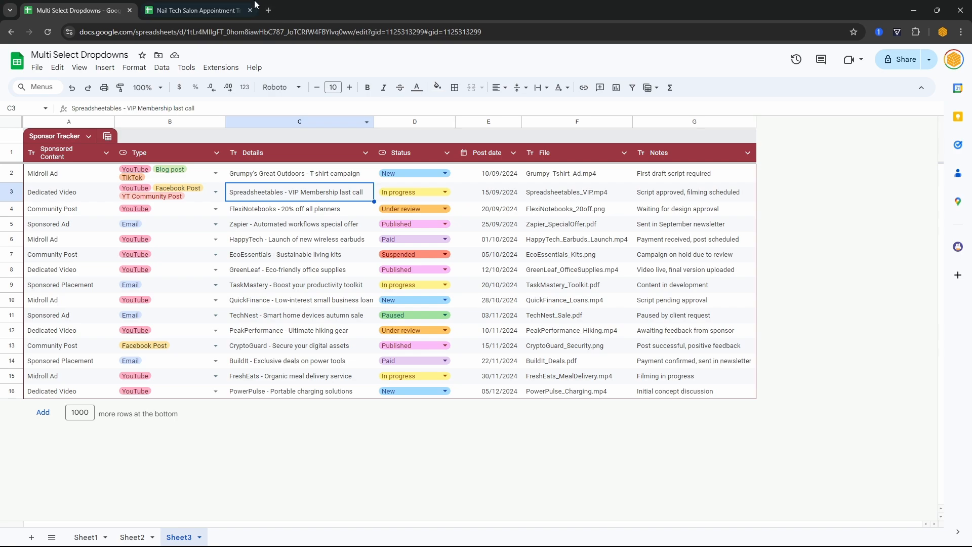
{"action": "left_click", "coordinate": [237, 4]}
{"action": "left_click_drag", "start_coordinate": [385, 174], "coordinate": [394, 285]}
{"action": "double_click", "coordinate": [406, 188]}
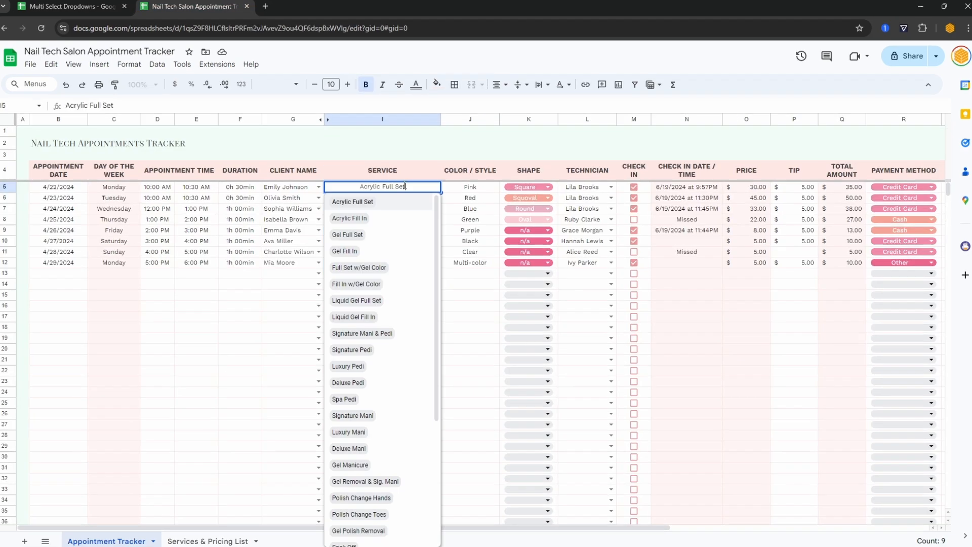
{"action": "left_click", "coordinate": [392, 203]}
{"action": "left_click", "coordinate": [601, 190]}
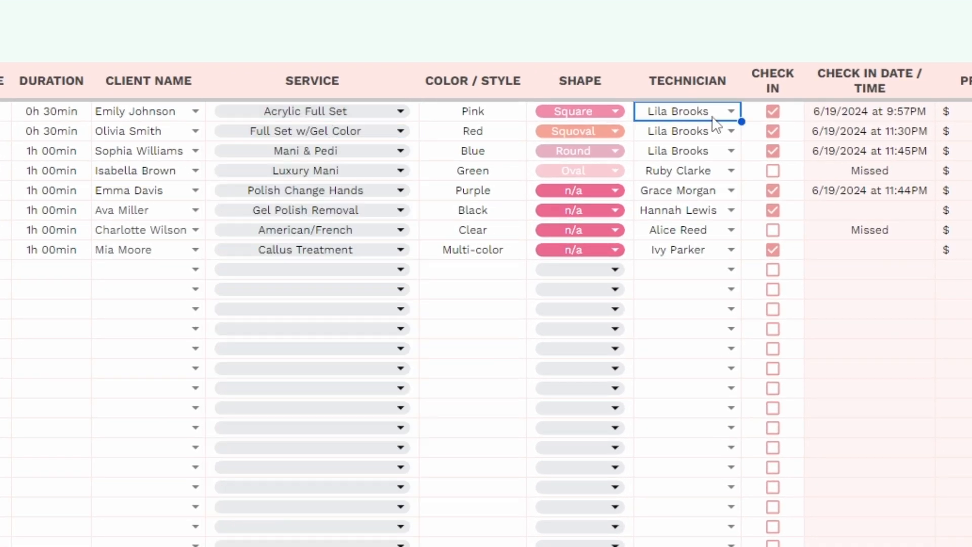
{"action": "left_click", "coordinate": [731, 112]}
{"action": "left_click", "coordinate": [356, 110]}
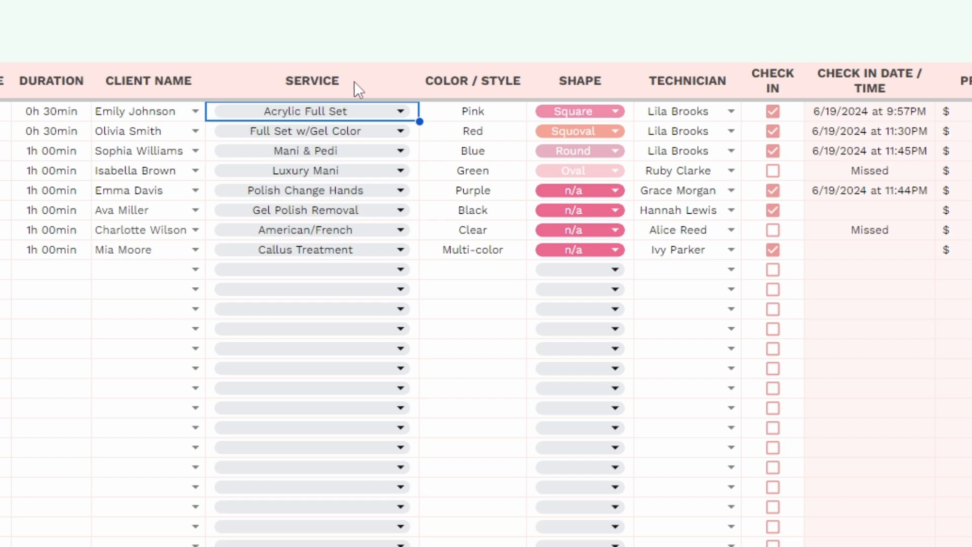
{"action": "double_click", "coordinate": [362, 109]}
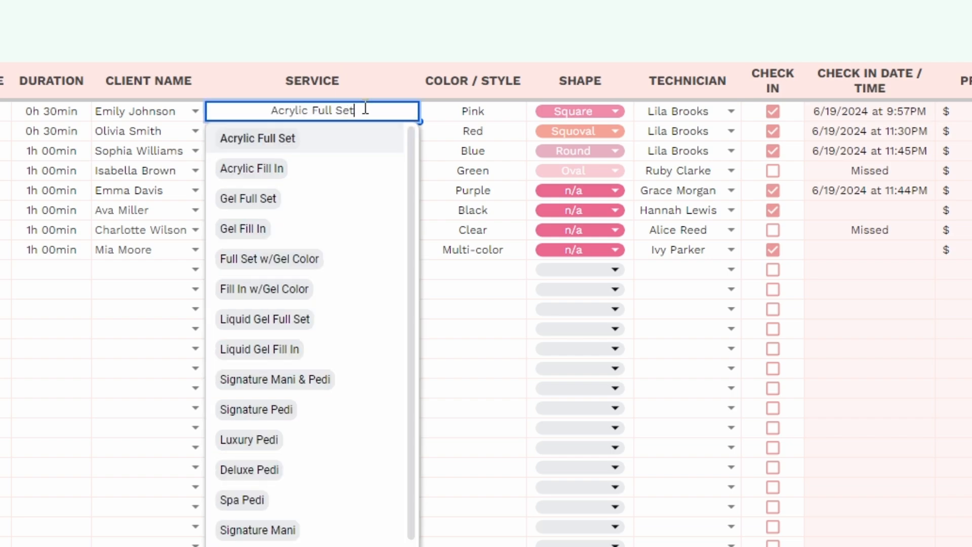
{"action": "left_click_drag", "start_coordinate": [368, 110], "coordinate": [257, 111]}
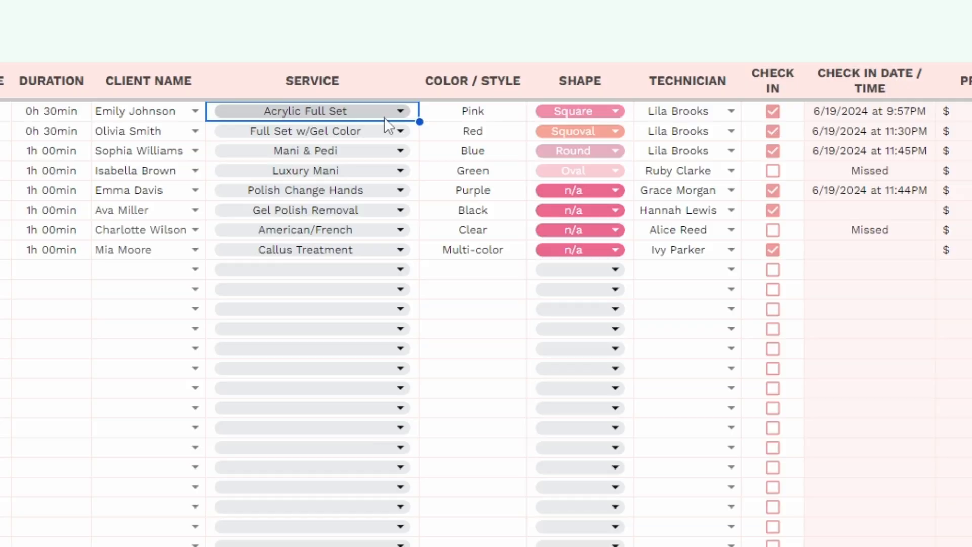
- Allow multiple selections in the Service column's dropdown and apply the change to all matching dropdowns
{"action": "left_click", "coordinate": [385, 117]}
{"action": "scroll", "coordinate": [356, 512], "scroll_direction": "down", "scroll_amount": 10}
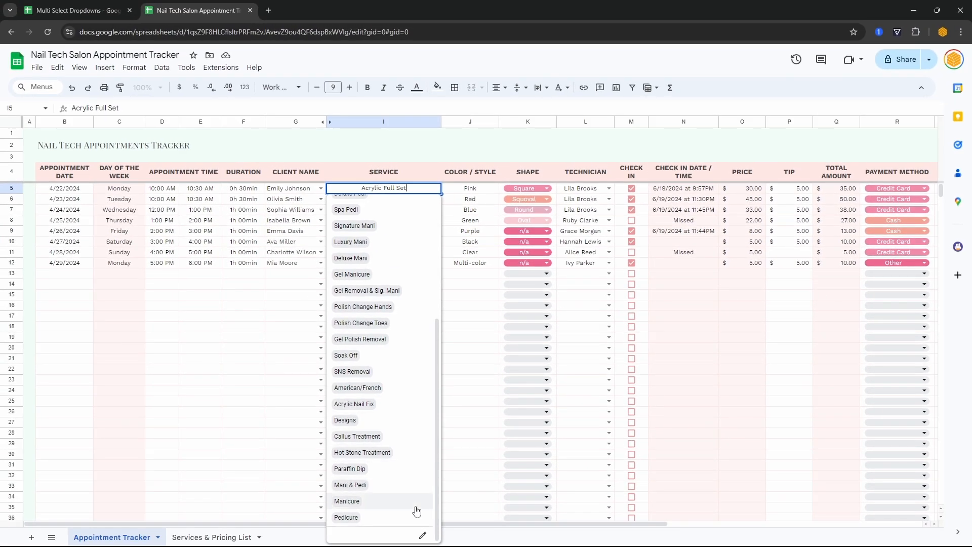
{"action": "left_click", "coordinate": [423, 535]}
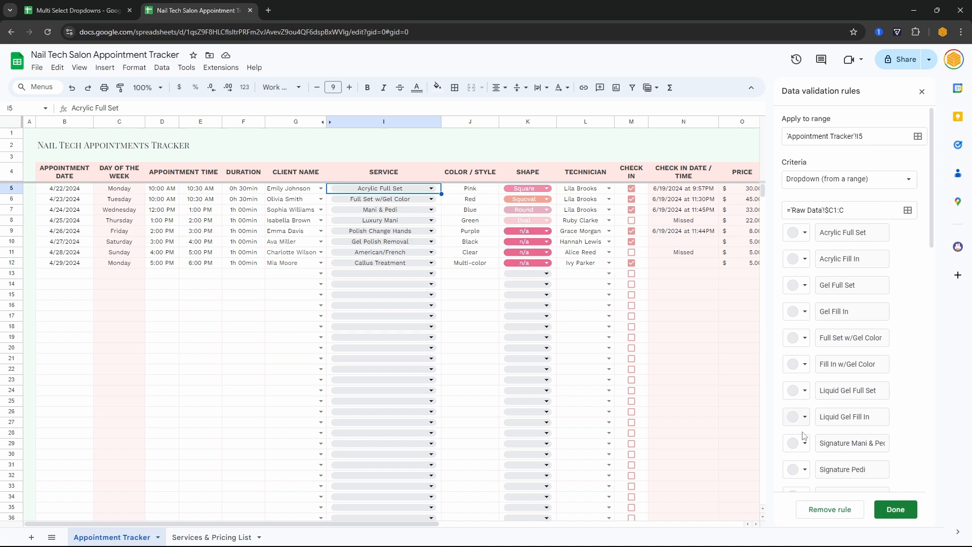
{"action": "scroll", "coordinate": [804, 436], "scroll_direction": "down", "scroll_amount": 10}
{"action": "left_click", "coordinate": [836, 449]}
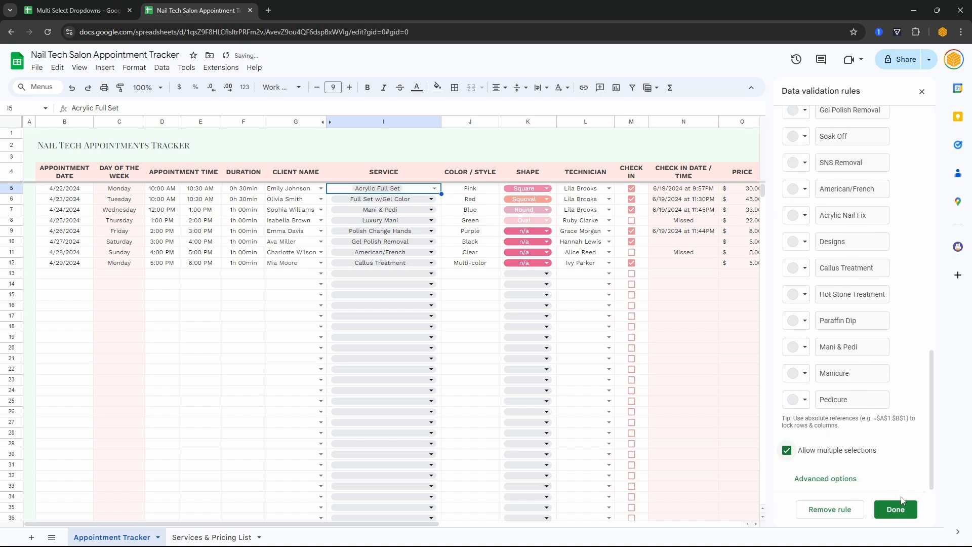
{"action": "left_click", "coordinate": [895, 509]}
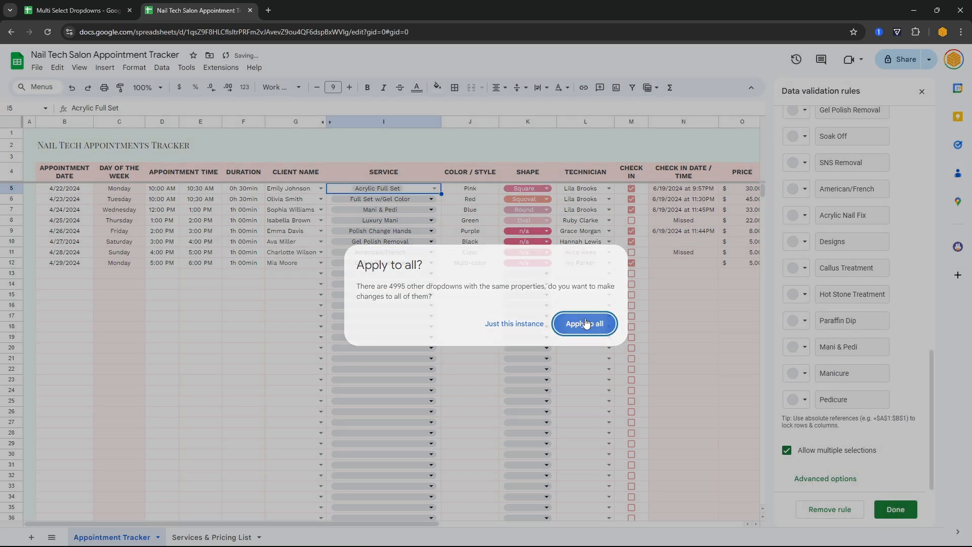
{"action": "left_click", "coordinate": [586, 324]}
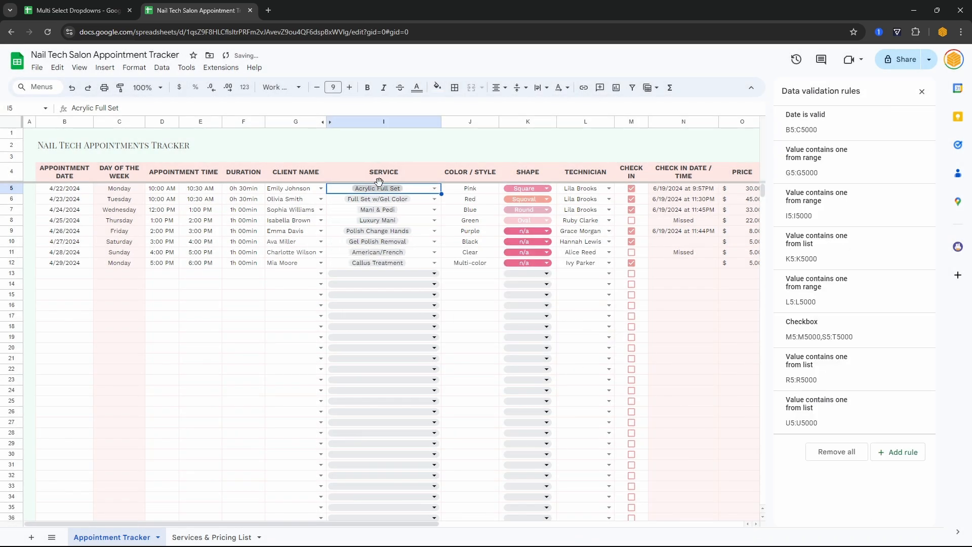
- Add Luxury Pedi and Callus Treatment to the services selected in row 5
{"action": "left_click", "coordinate": [434, 189]}
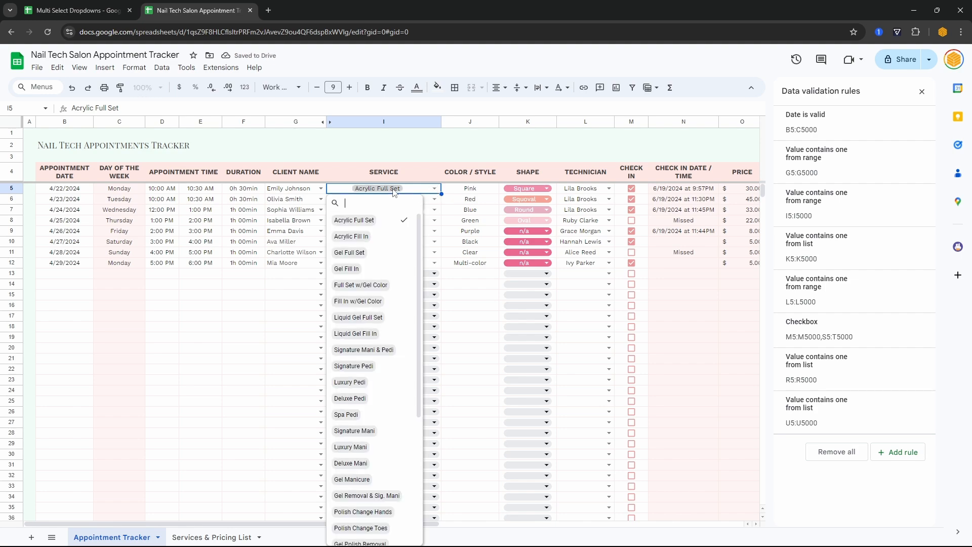
{"action": "left_click", "coordinate": [366, 383]}
{"action": "scroll", "coordinate": [382, 359], "scroll_direction": "down", "scroll_amount": 4}
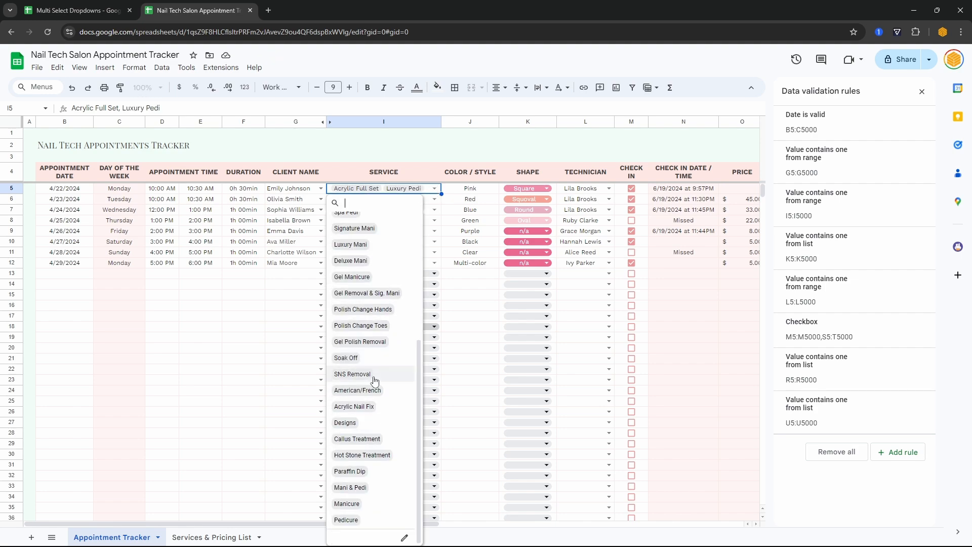
{"action": "left_click", "coordinate": [391, 437]}
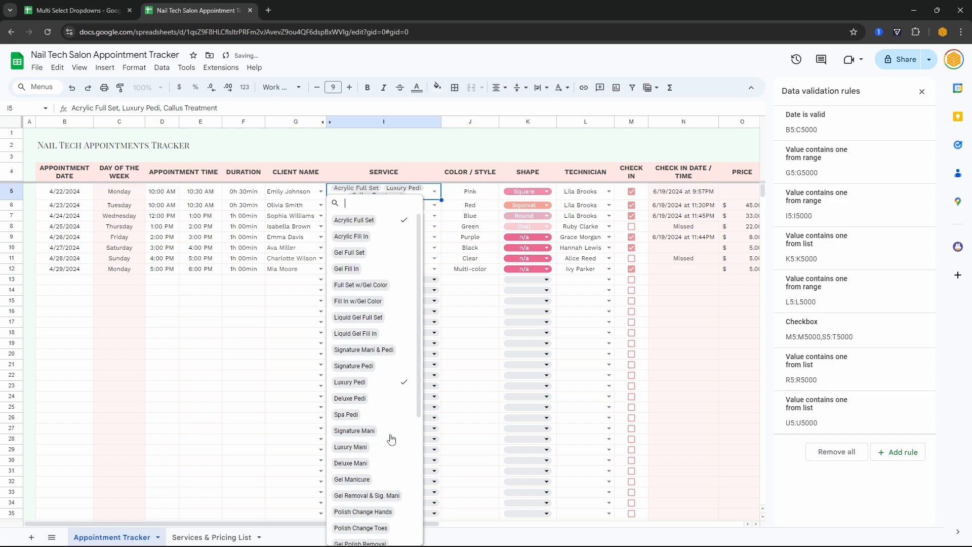
{"action": "left_click", "coordinate": [293, 205]}
- Undo and redo the extra service selections in row 5 to compare the Price cell with one and several services
{"action": "left_click", "coordinate": [747, 191]}
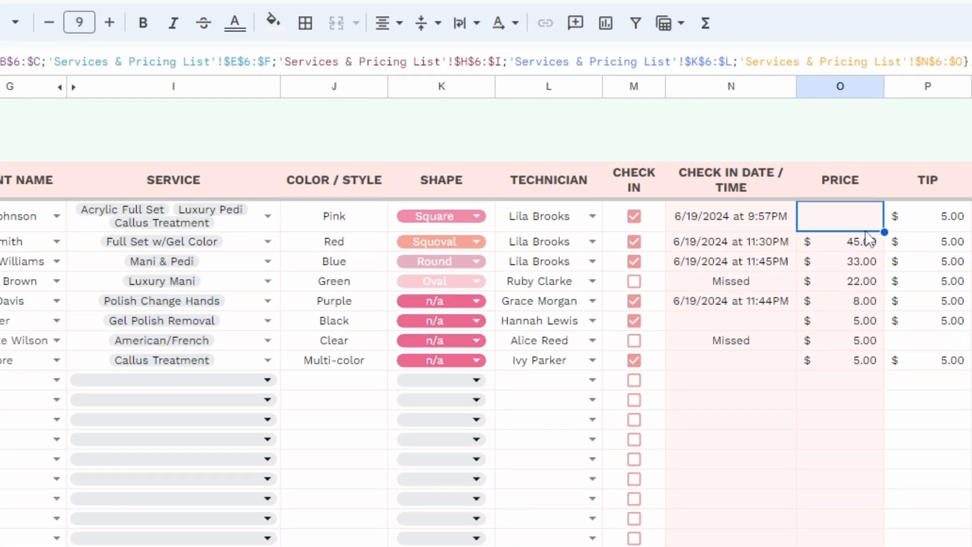
{"action": "key", "text": "ctrl+z"}
{"action": "key", "text": "ctrl+z"}
{"action": "left_click", "coordinate": [847, 215]}
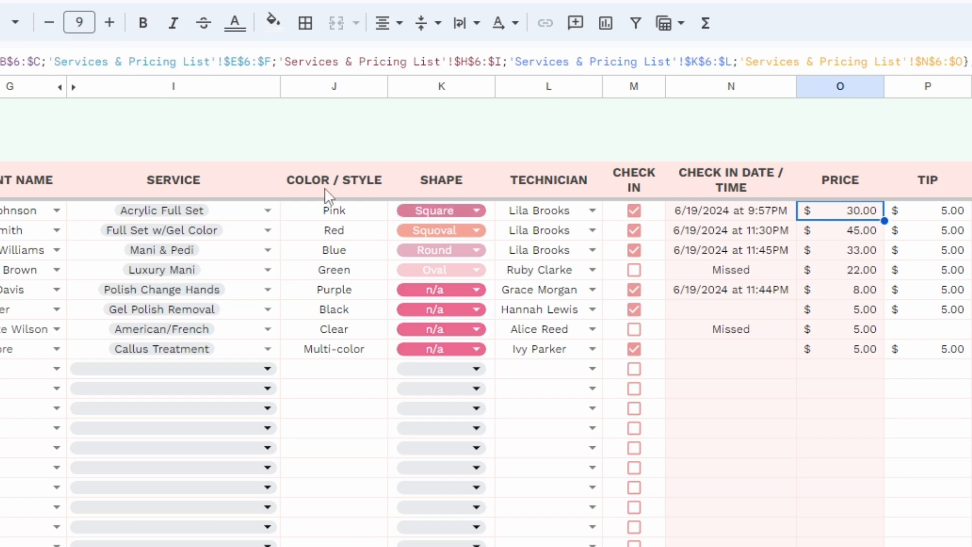
{"action": "key", "text": "ctrl+y"}
{"action": "key", "text": "ctrl+y"}
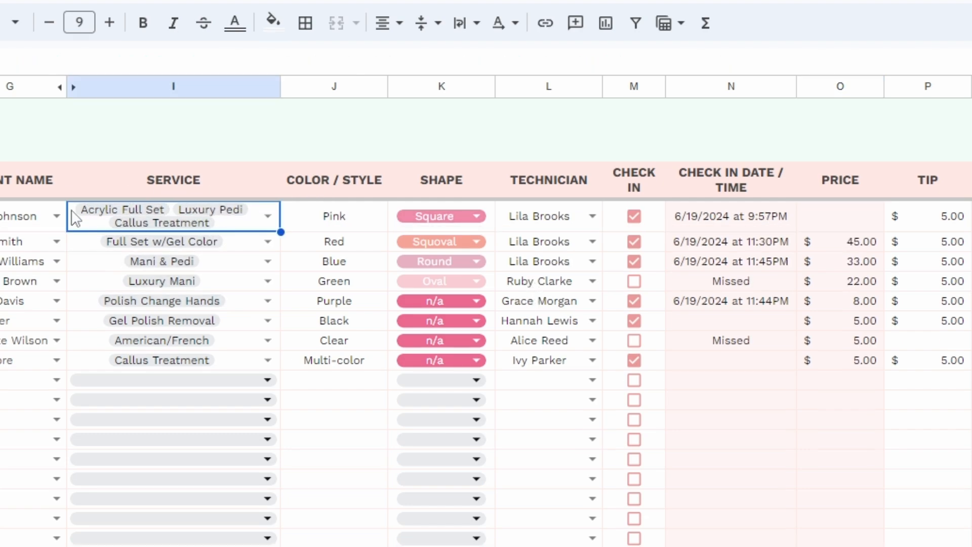
- Inspect the lookup formula in Price cell O5 and leave it without editing
{"action": "left_click", "coordinate": [831, 211]}
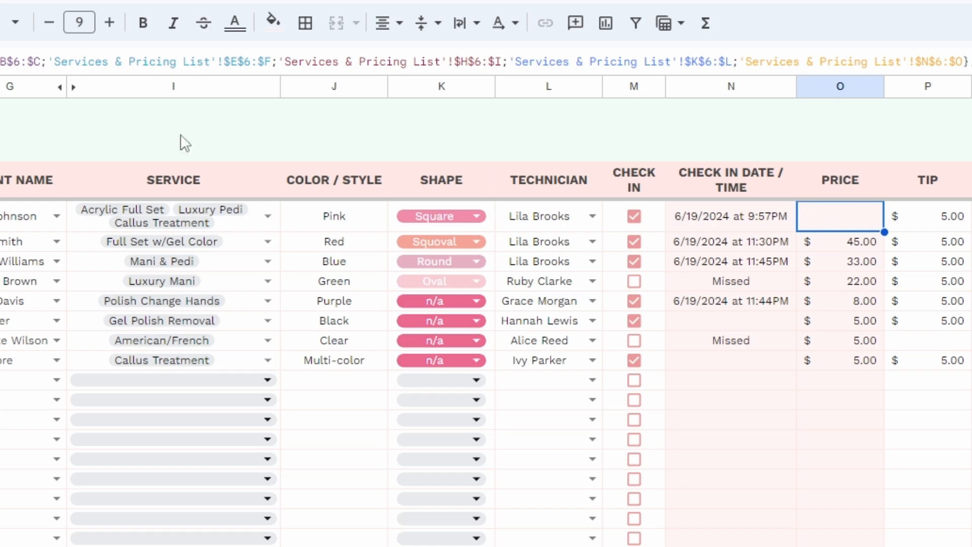
{"action": "double_click", "coordinate": [130, 108]}
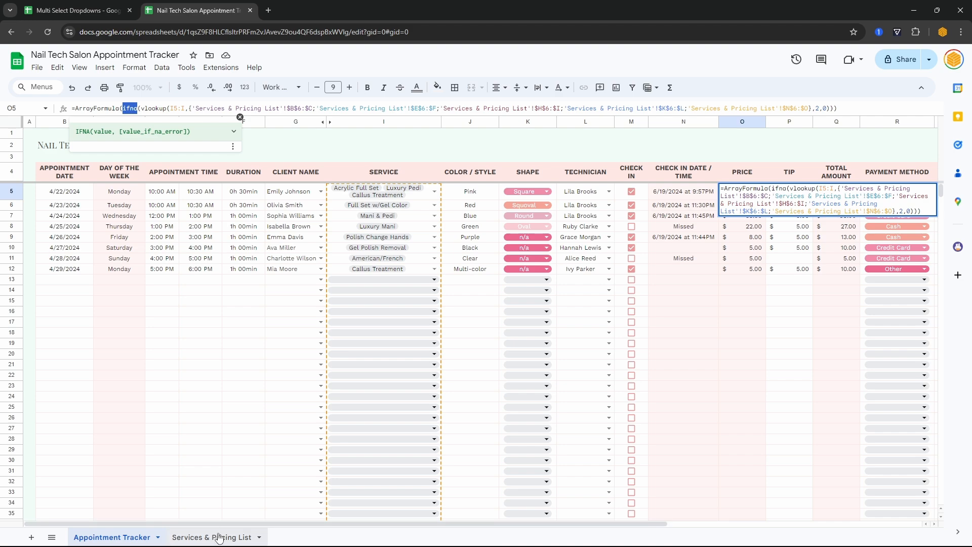
{"action": "key", "text": "Escape"}
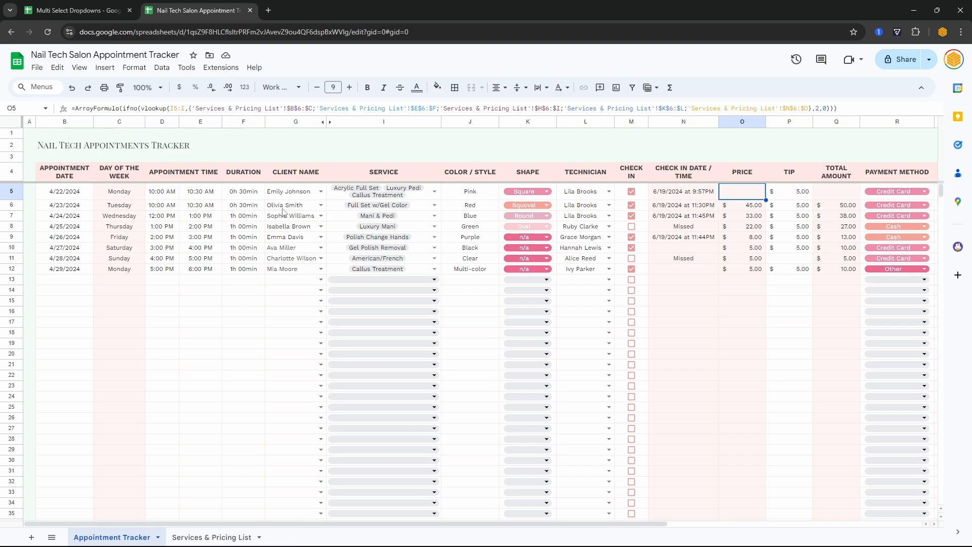
- Add a new sheet to the spreadsheet and name it Pricing Sum
{"action": "left_click", "coordinate": [31, 539]}
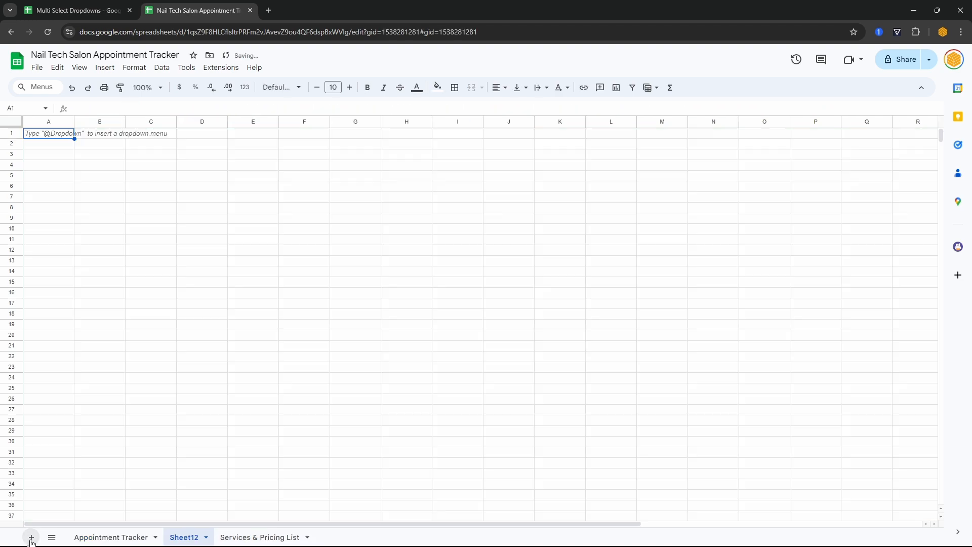
{"action": "double_click", "coordinate": [184, 538]}
{"action": "type", "text": "Pricing Sum"}
{"action": "key", "text": "Return"}
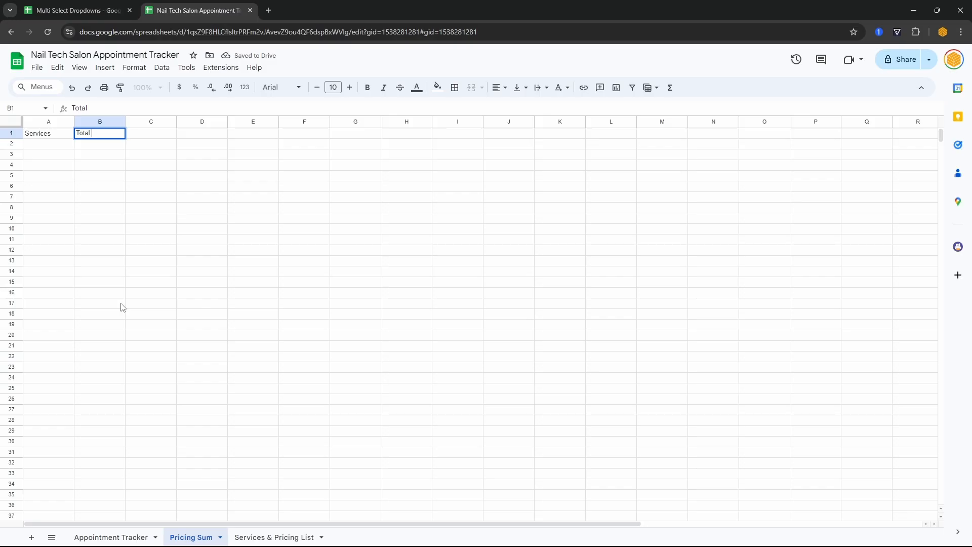
- Enter the headers Services, Total Price and Service List in A1:C1 of the Pricing Sum sheet
{"action": "type", "text": "Price"}
{"action": "key", "text": "Tab"}
{"action": "type", "text": "Service Cnt"}
{"action": "key", "text": "Return"}
- Check the first data row of the Appointment Tracker and move the Pricing Sum headers to row 4 to match it
{"action": "left_click", "coordinate": [122, 536]}
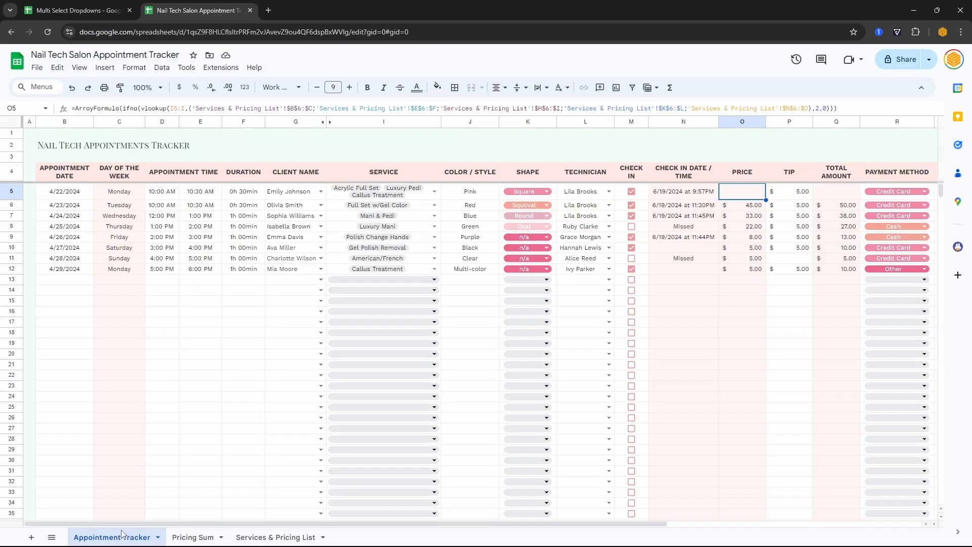
{"action": "left_click", "coordinate": [21, 191]}
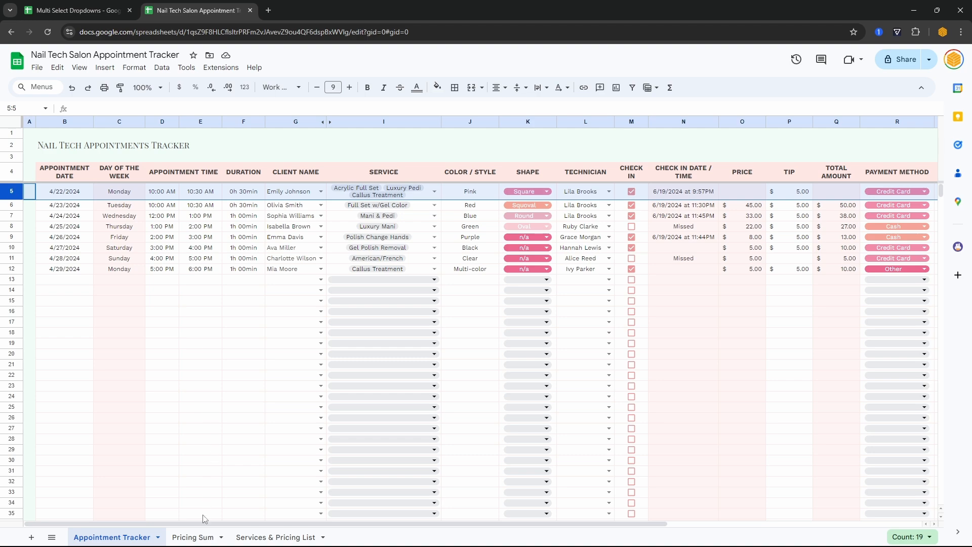
{"action": "left_click", "coordinate": [194, 537]}
{"action": "left_click_drag", "start_coordinate": [45, 137], "coordinate": [141, 140]}
{"action": "key", "text": "ctrl+c"}
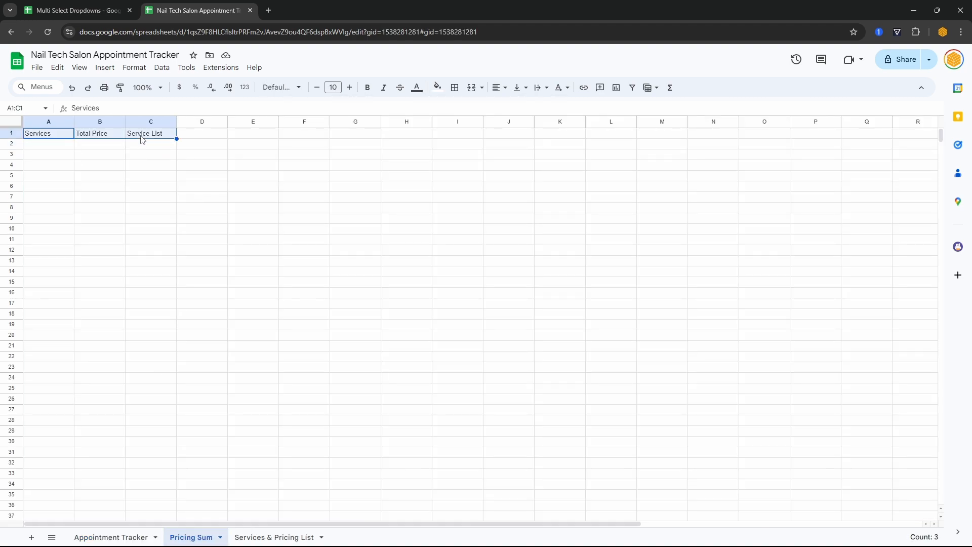
{"action": "left_click", "coordinate": [58, 167]}
{"action": "key", "text": "ctrl+v"}
{"action": "left_click", "coordinate": [53, 186]}
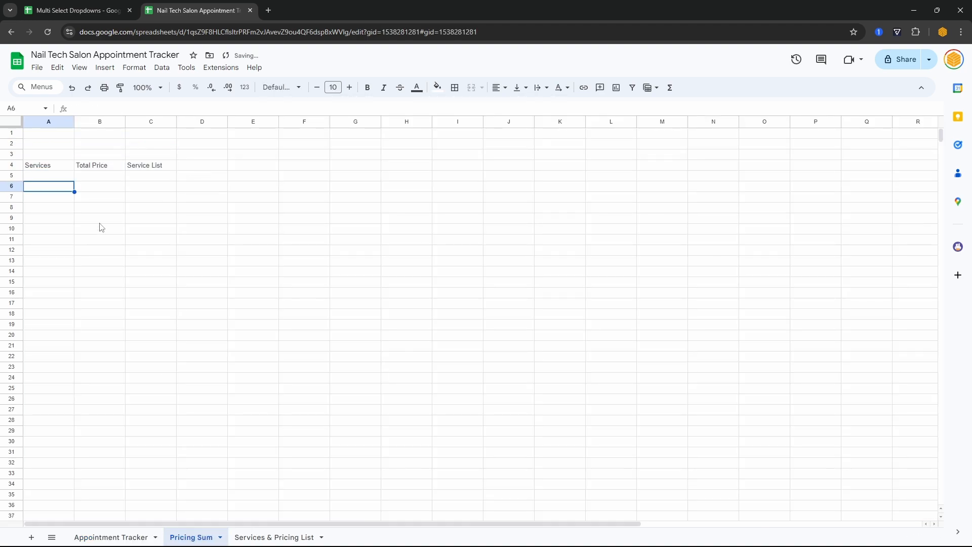
- Link A5 to the tracker's services with ='Appointment Tracker'!I5 and widen column A to fit the text with room to spare
{"action": "left_click", "coordinate": [62, 177]}
{"action": "type", "text": "="}
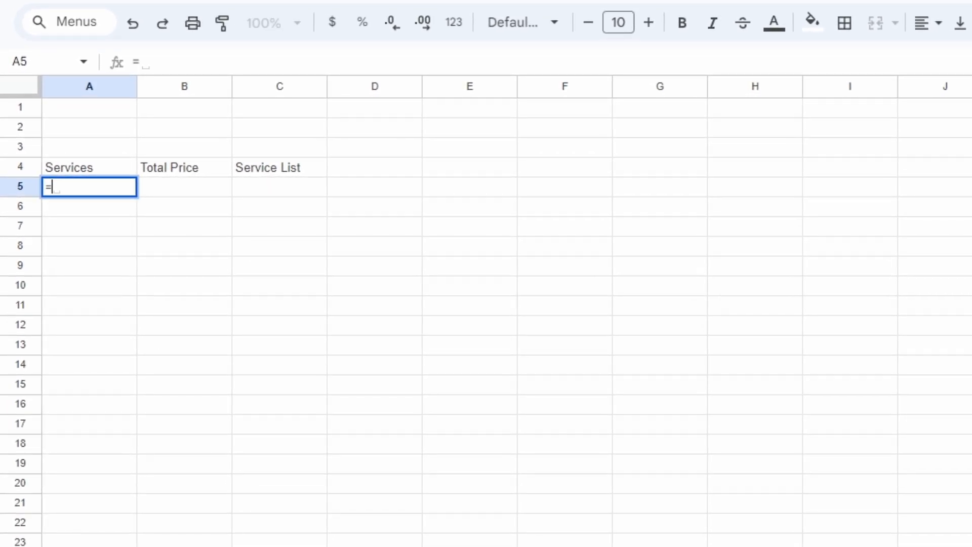
{"action": "key", "text": "ctrl+shift+Page_Up"}
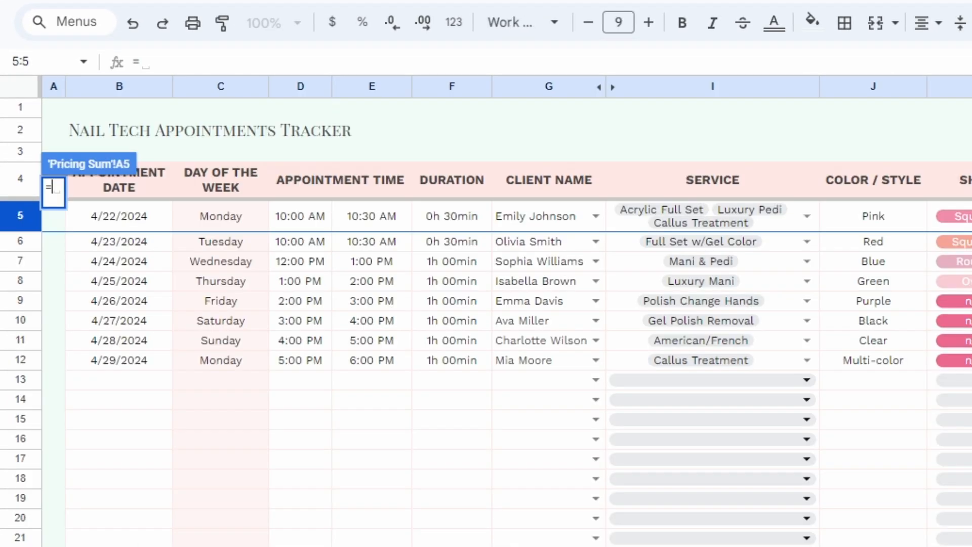
{"action": "left_click", "coordinate": [781, 227]}
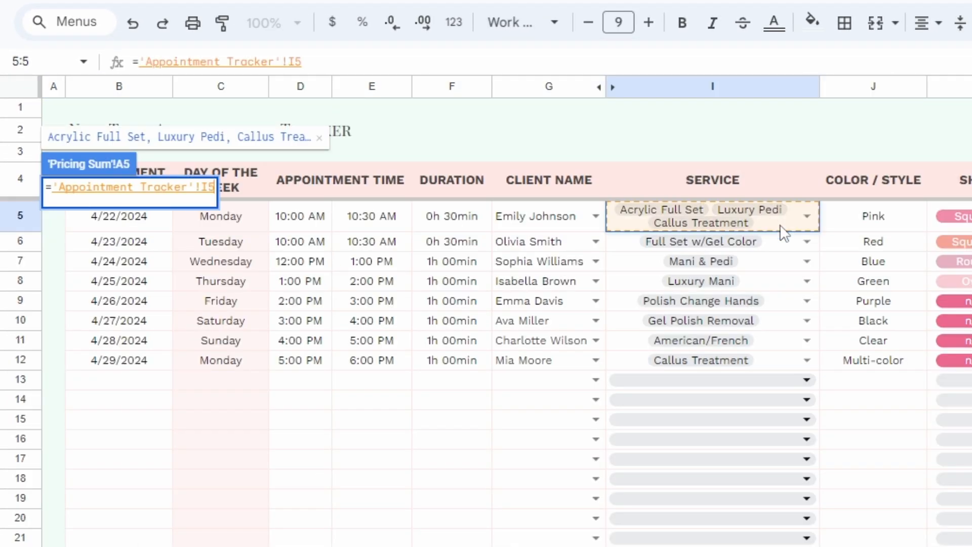
{"action": "key", "text": "Return"}
{"action": "left_click_drag", "start_coordinate": [138, 87], "coordinate": [353, 86]}
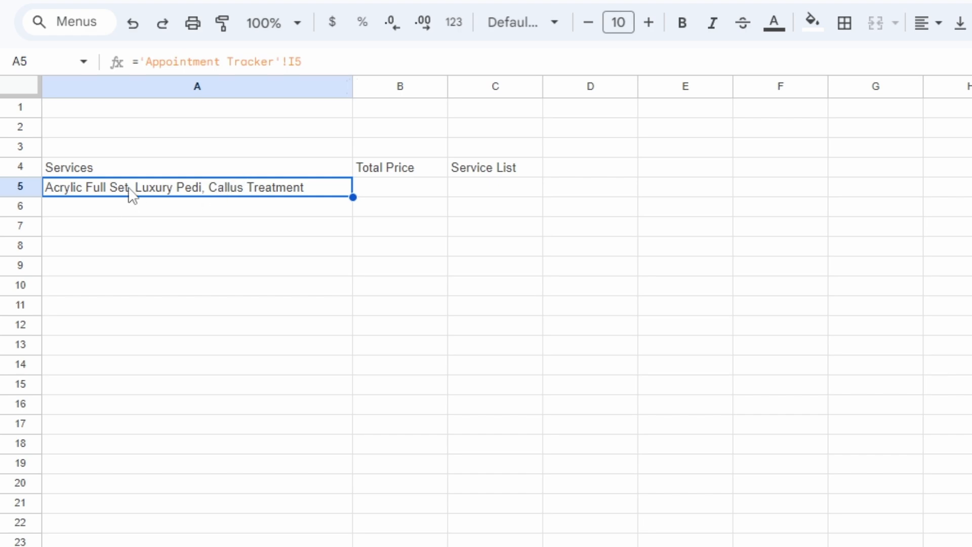
{"action": "left_click_drag", "start_coordinate": [353, 86], "coordinate": [459, 86]}
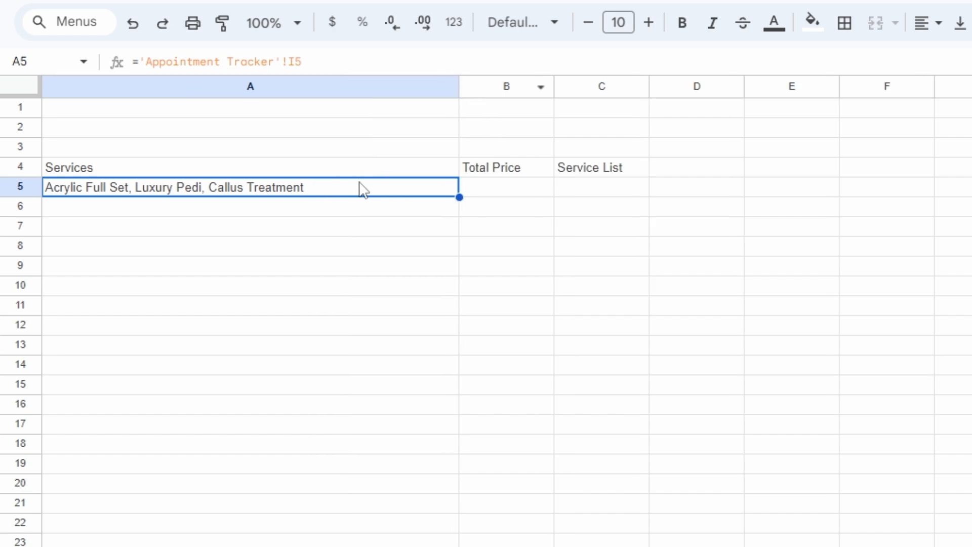
- Split the services in A5 into separate cells by entering =split(A5,", ",0) in C5 under Service List
{"action": "left_click", "coordinate": [523, 193]}
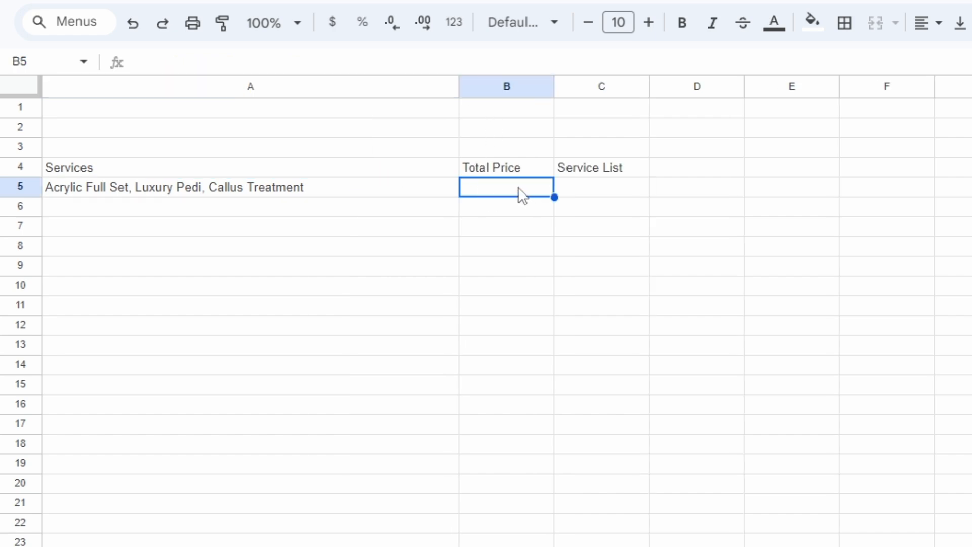
{"action": "left_click", "coordinate": [600, 193]}
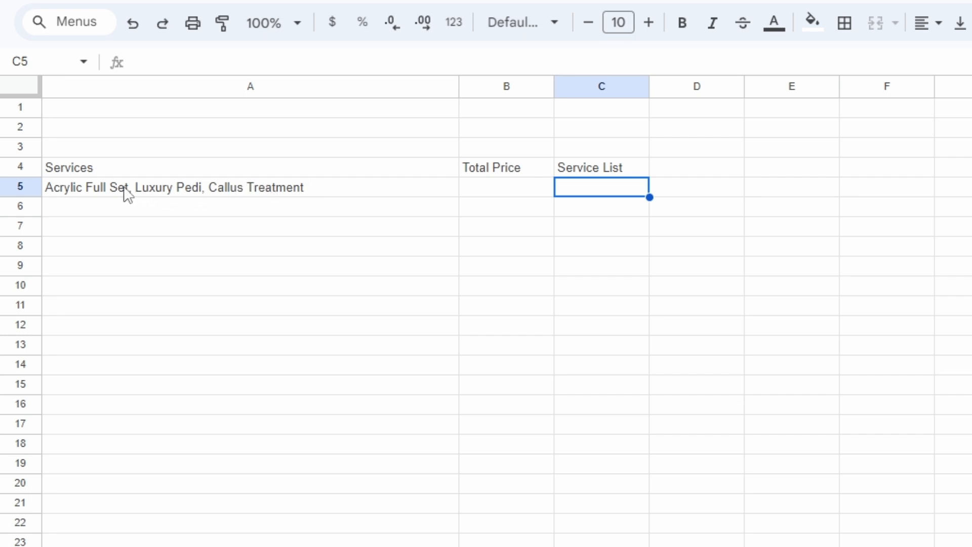
{"action": "type", "text": "=split("}
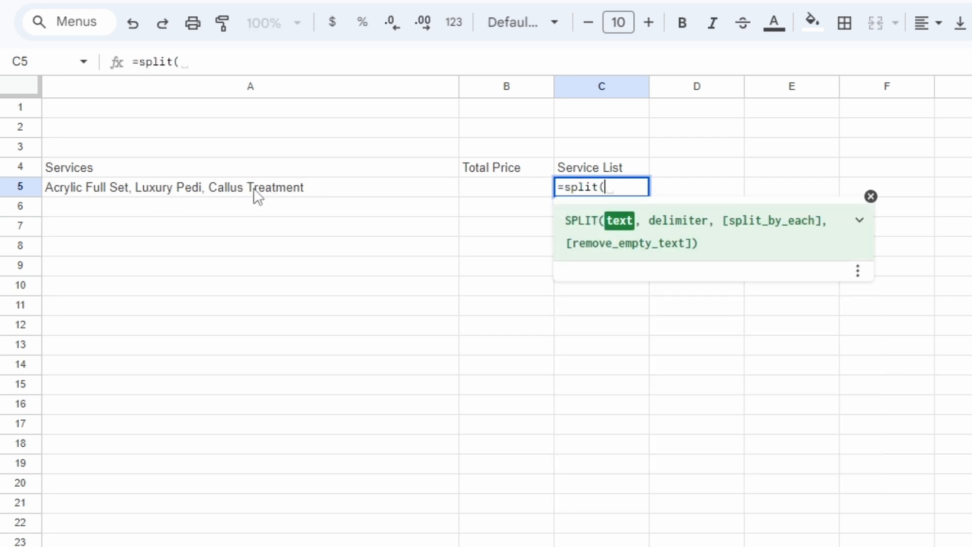
{"action": "left_click", "coordinate": [258, 196]}
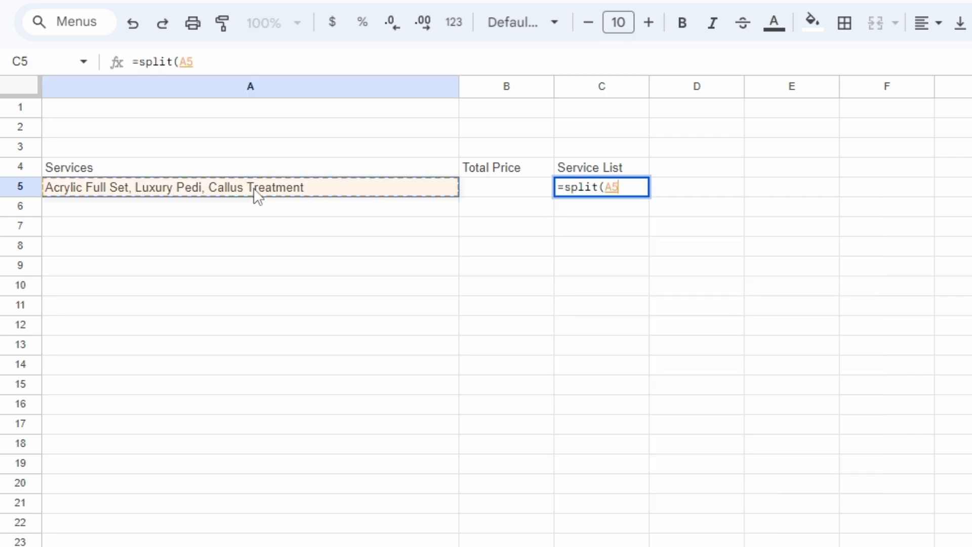
{"action": "type", "text": ",\", "}
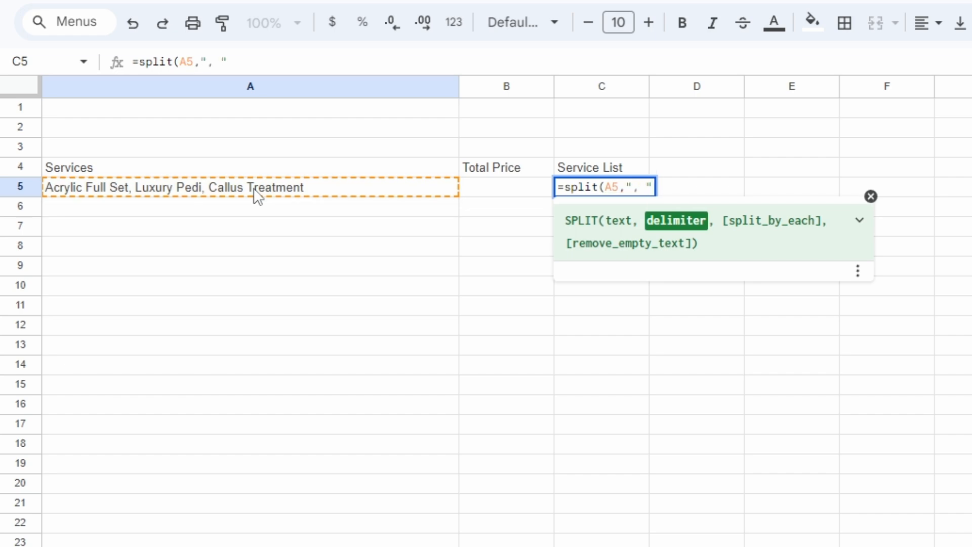
{"action": "type", "text": "\","}
{"action": "type", "text": "0)"}
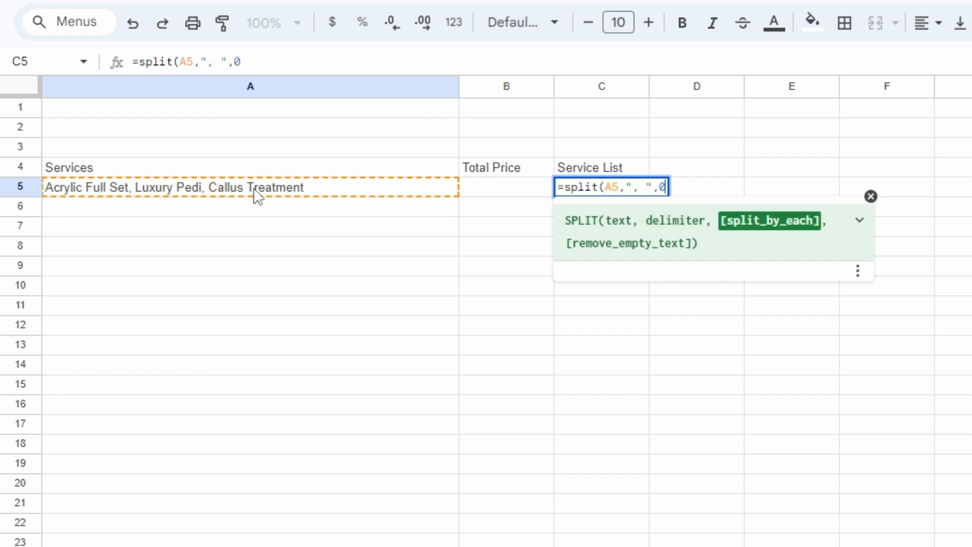
{"action": "key", "text": "Return"}
- Try the split formula in C5 without its third argument, as =split(A5,", ")
{"action": "left_click", "coordinate": [636, 195]}
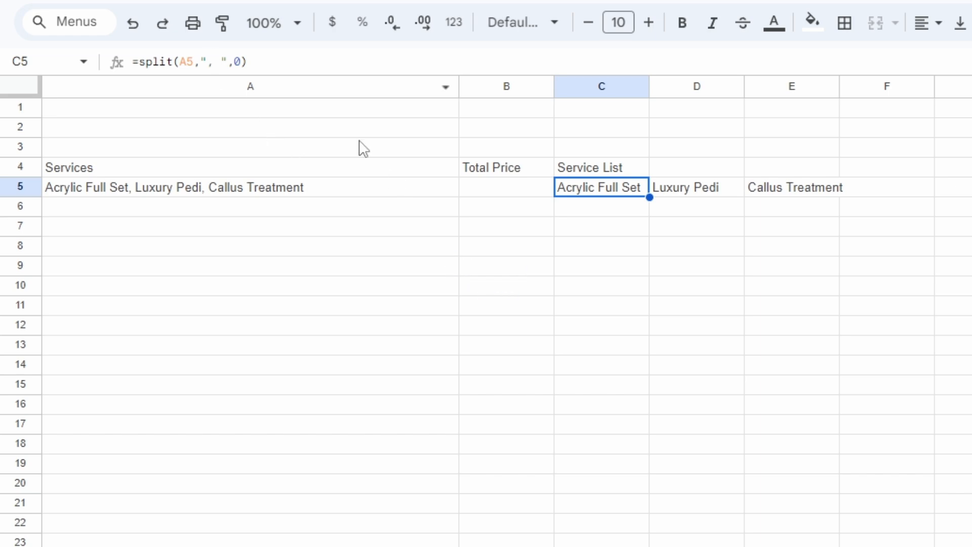
{"action": "left_click", "coordinate": [243, 62]}
{"action": "key", "text": "BackSpace"}
{"action": "key", "text": "BackSpace"}
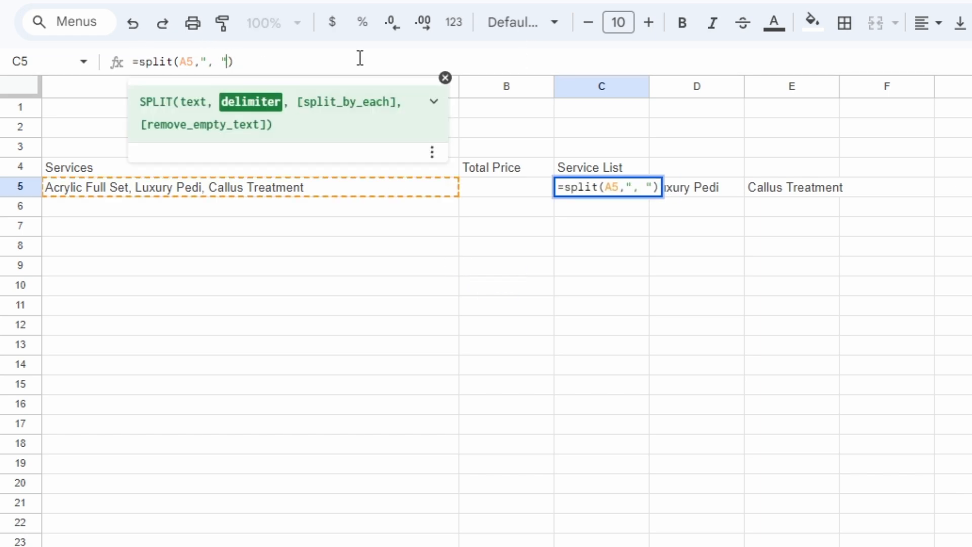
{"action": "key", "text": "Return"}
{"action": "key", "text": "Up"}
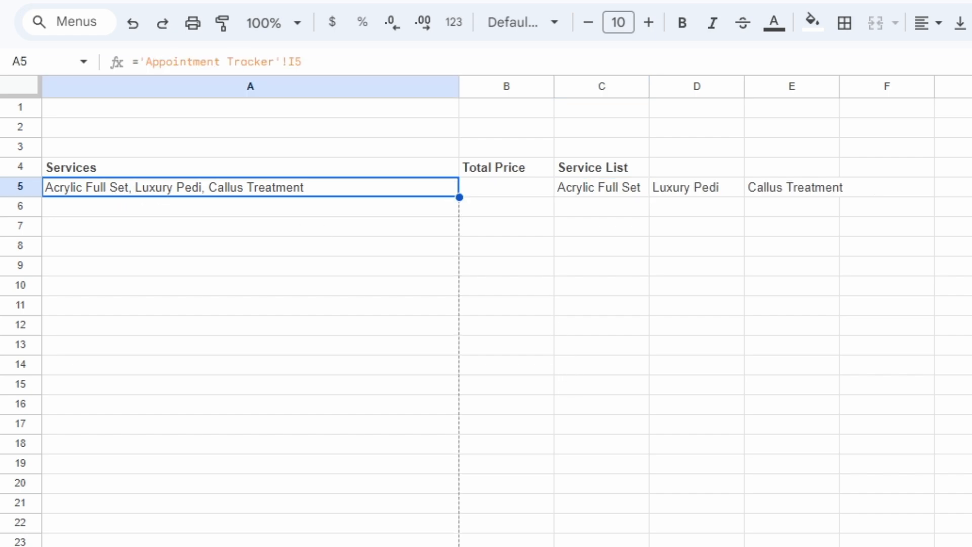
- Try filling the A5 link down column A, and undo the fill
{"action": "key", "text": "ctrl+shift+Down"}
{"action": "key", "text": "ctrl+d"}
{"action": "key", "text": "ctrl+z"}
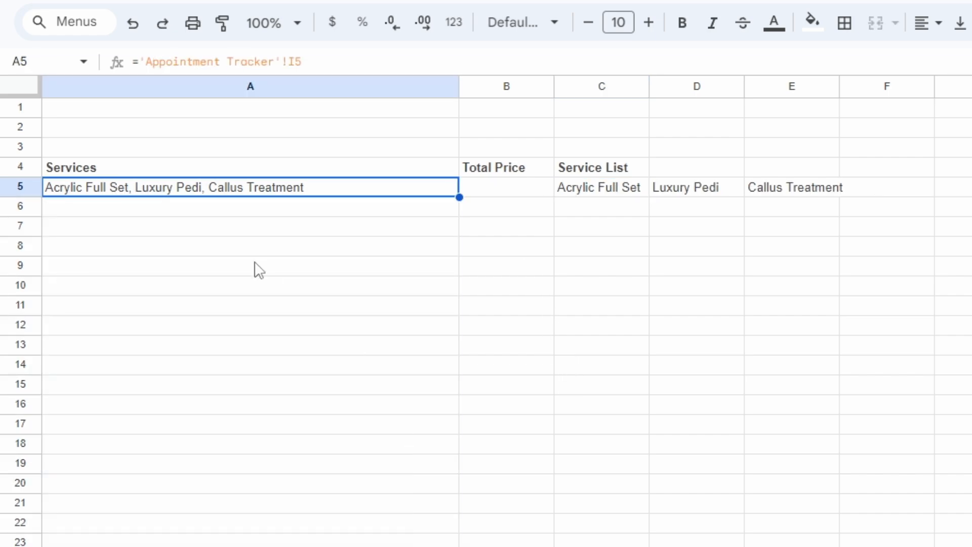
- Change the formula in A5 to ={'Appointment Tracker'!I5:I} to bring in the whole services column
{"action": "left_click", "coordinate": [136, 61]}
{"action": "type", "text": "{"}
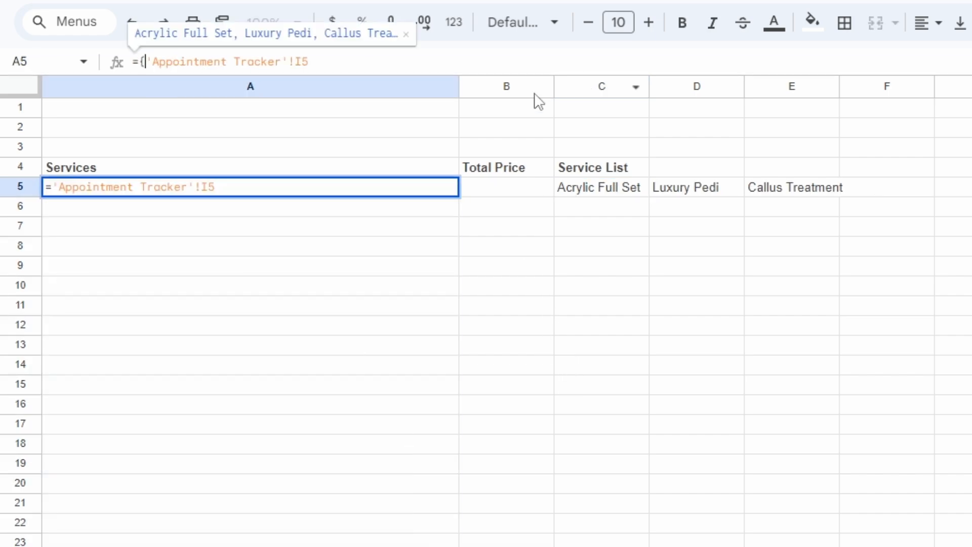
{"action": "key", "text": "End"}
{"action": "type", "text": ":I}"}
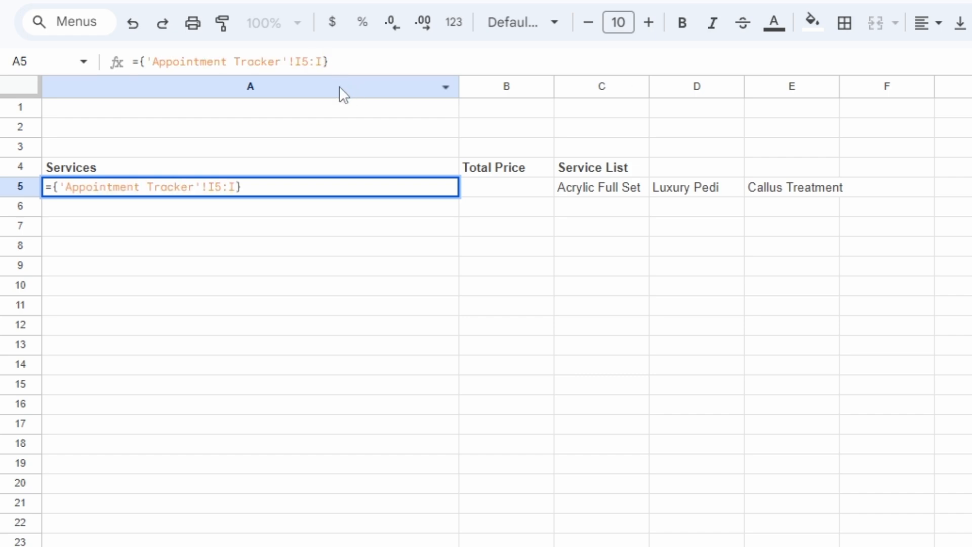
{"action": "key", "text": "Return"}
- Extend the split in C5 to the whole Services column with =ArrayFormula(split(A5:A,", ",0))
{"action": "left_click", "coordinate": [612, 188]}
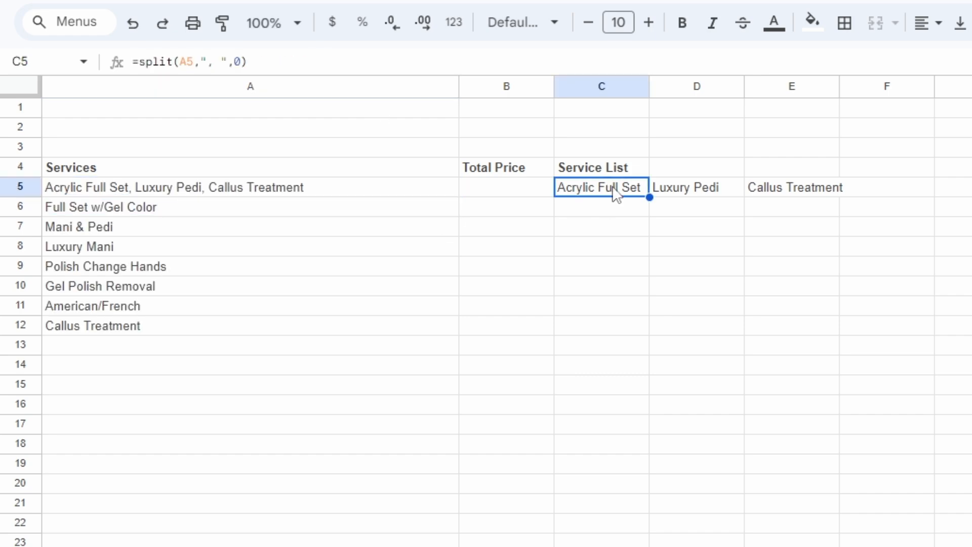
{"action": "left_click", "coordinate": [193, 61]}
{"action": "type", "text": ":A"}
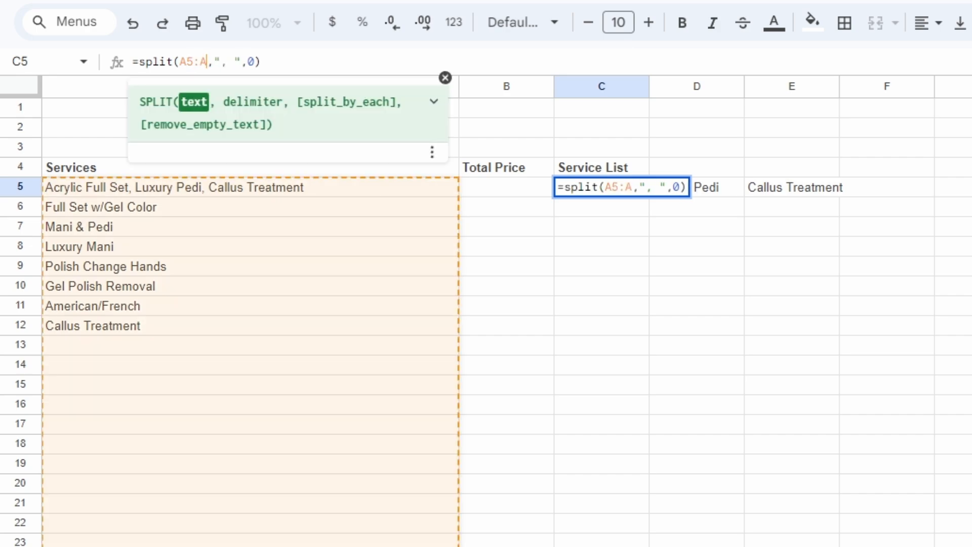
{"action": "key", "text": "ctrl+shift+Return"}
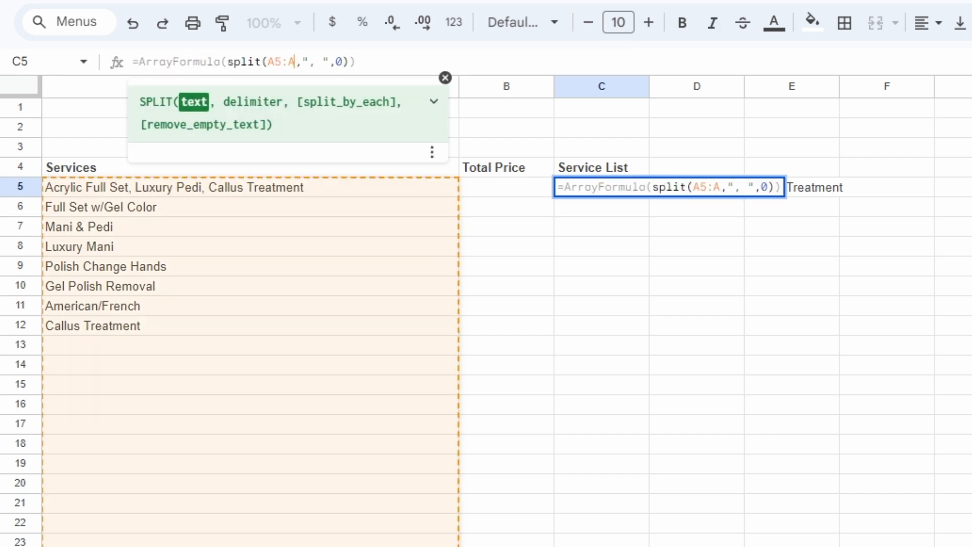
{"action": "key", "text": "Return"}
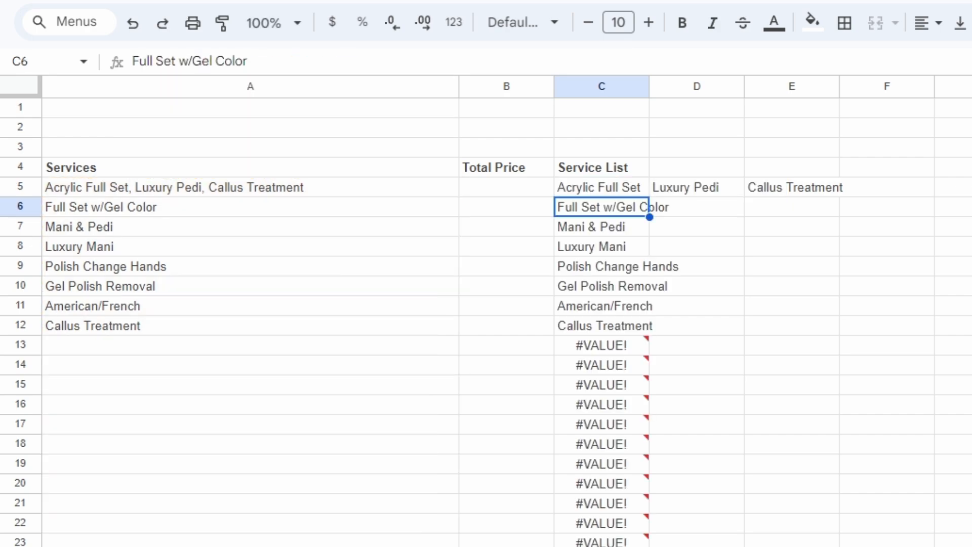
- Wrap the split inside C5's ArrayFormula in IFERROR to hide the errors on empty rows
{"action": "key", "text": "Up"}
{"action": "key", "text": "Return"}
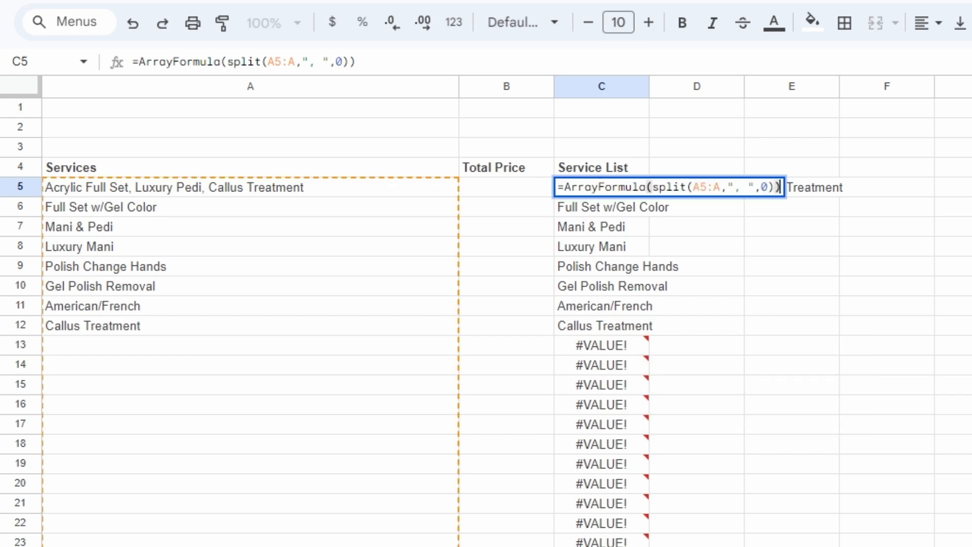
{"action": "left_click", "coordinate": [653, 187]}
{"action": "type", "text": "iferror("}
{"action": "key", "text": "Return"}
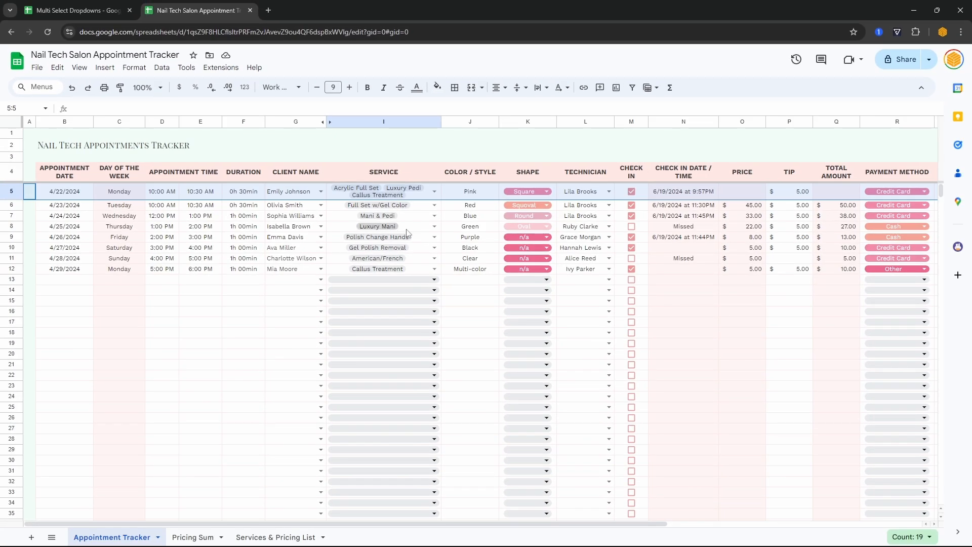
- Add American/French to the Luxury Mani appointment in row 8 of the Appointment Tracker and check its split in Pricing Sum
{"action": "left_click", "coordinate": [390, 226]}
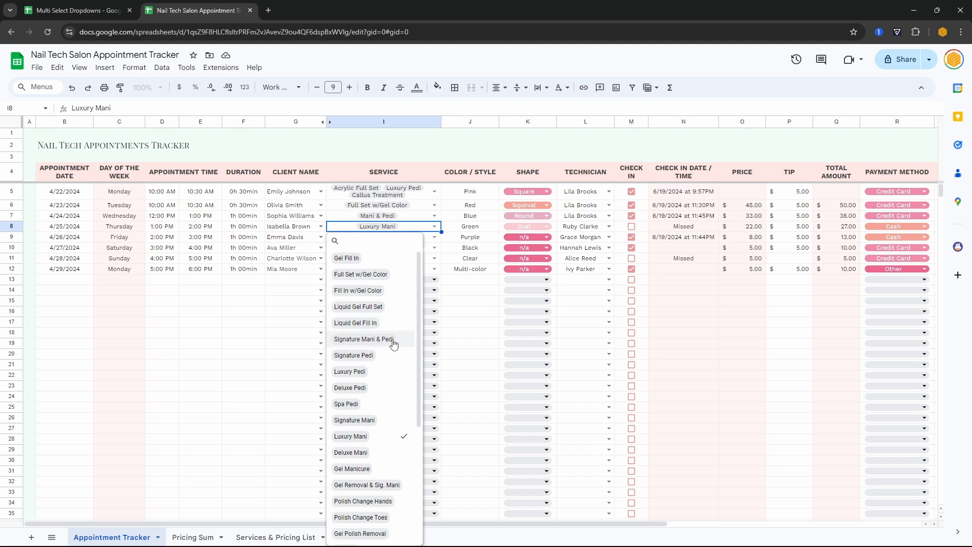
{"action": "scroll", "coordinate": [376, 480], "scroll_direction": "down", "scroll_amount": 4}
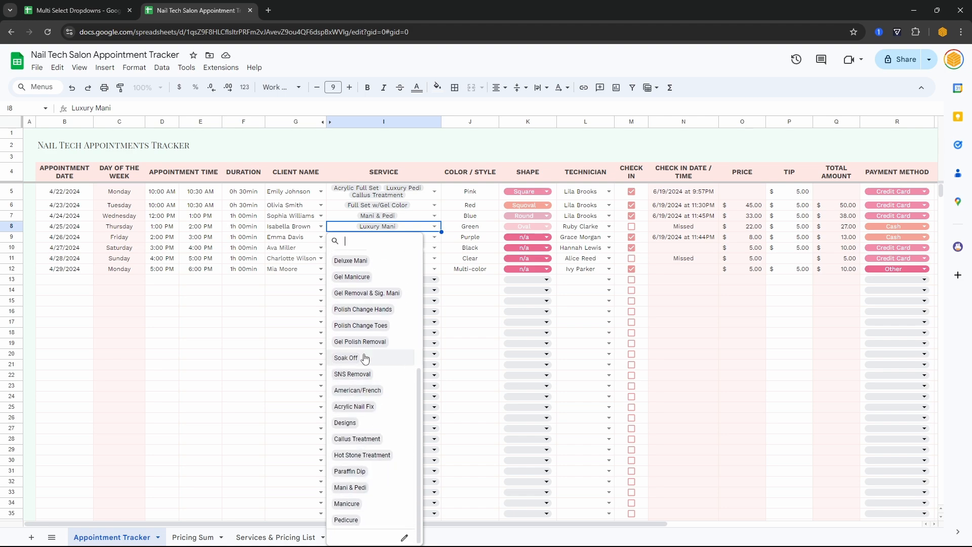
{"action": "left_click", "coordinate": [376, 392]}
{"action": "left_click", "coordinate": [243, 376]}
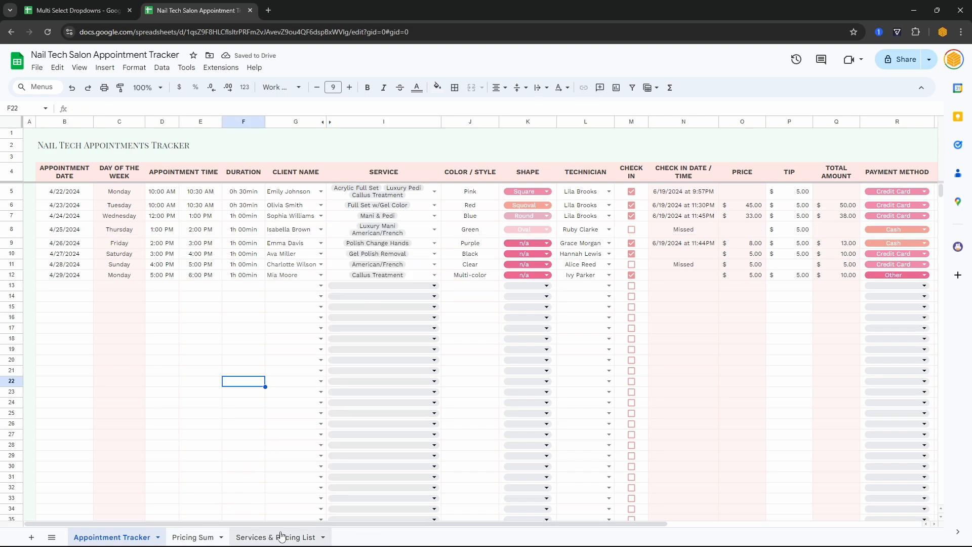
{"action": "left_click", "coordinate": [189, 538]}
{"action": "left_click", "coordinate": [404, 212]}
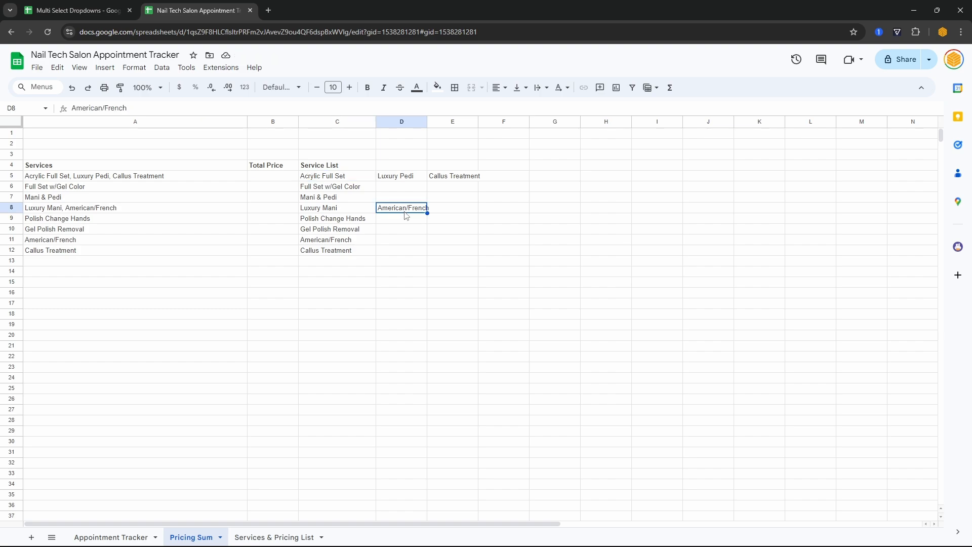
- Review the split services in C5:E5 and the pedicure services and prices on the Services & Pricing List sheet
{"action": "left_click", "coordinate": [279, 177]}
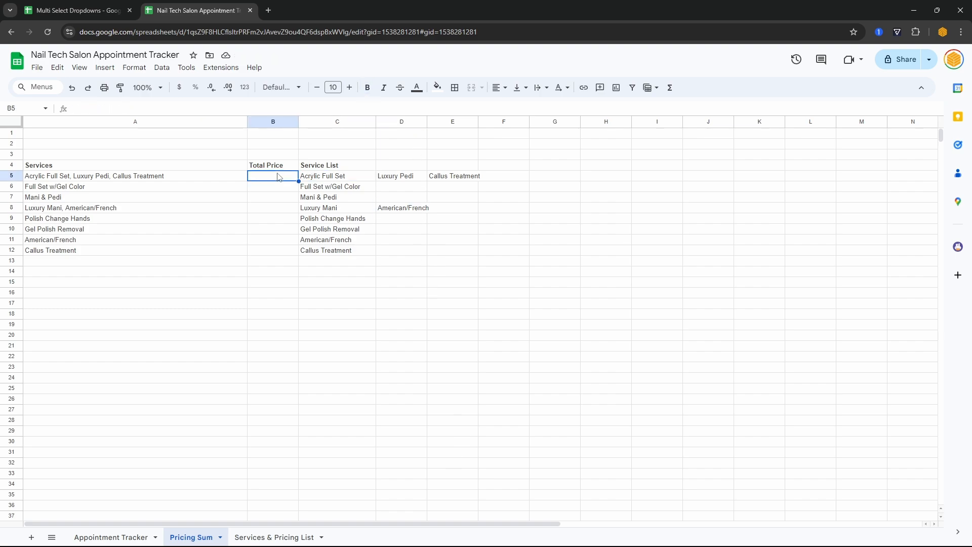
{"action": "left_click_drag", "start_coordinate": [353, 181], "coordinate": [443, 177]}
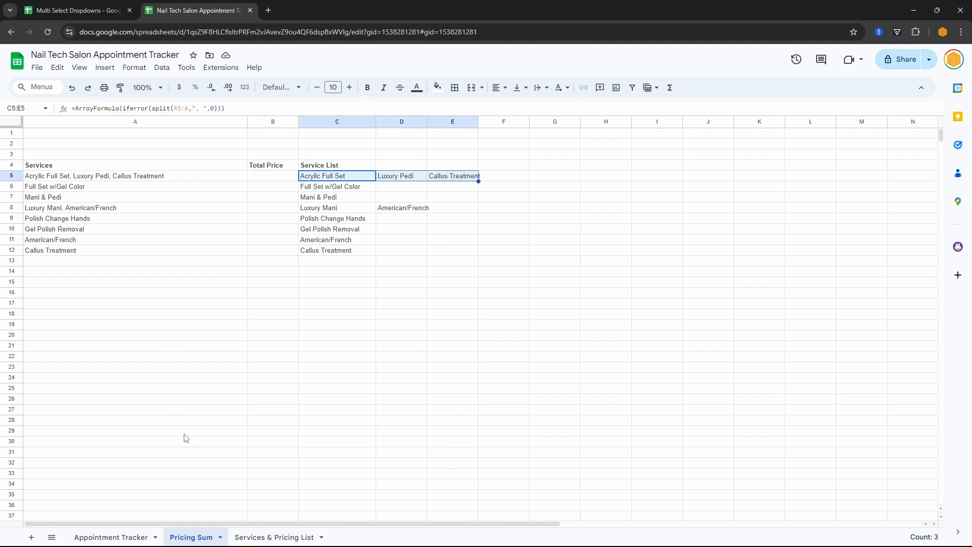
{"action": "left_click", "coordinate": [262, 538]}
{"action": "left_click", "coordinate": [256, 245]}
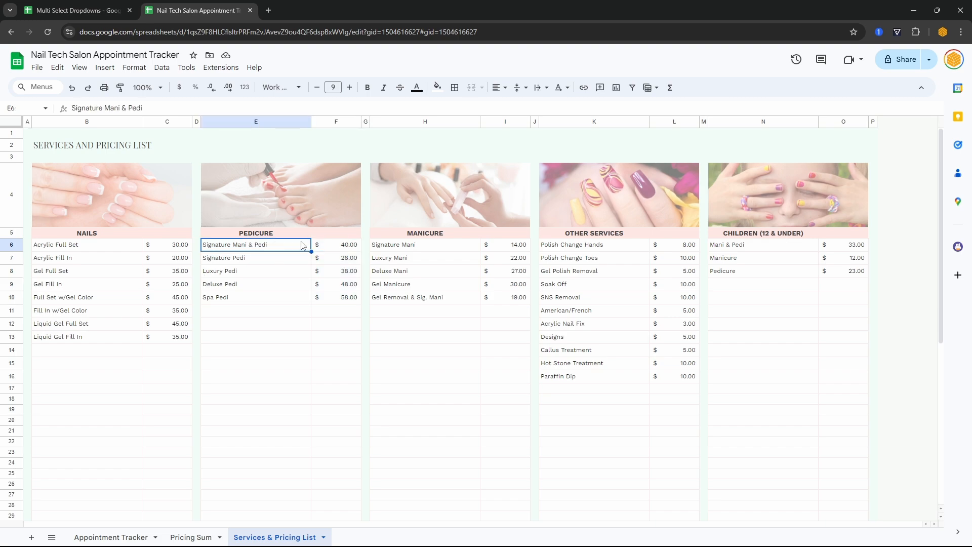
{"action": "left_click_drag", "start_coordinate": [331, 244], "coordinate": [329, 298]}
{"action": "left_click_drag", "start_coordinate": [247, 245], "coordinate": [250, 295]}
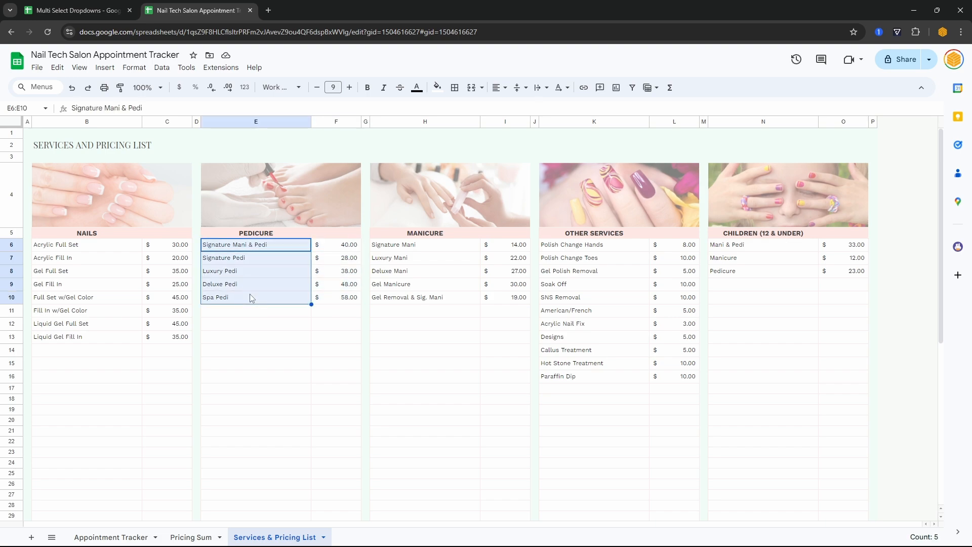
- Start a VLOOKUP formula in B5 of Pricing Sum with the open-ended row range C5:5 as the search key
{"action": "left_click", "coordinate": [190, 538]}
{"action": "type", "text": "="}
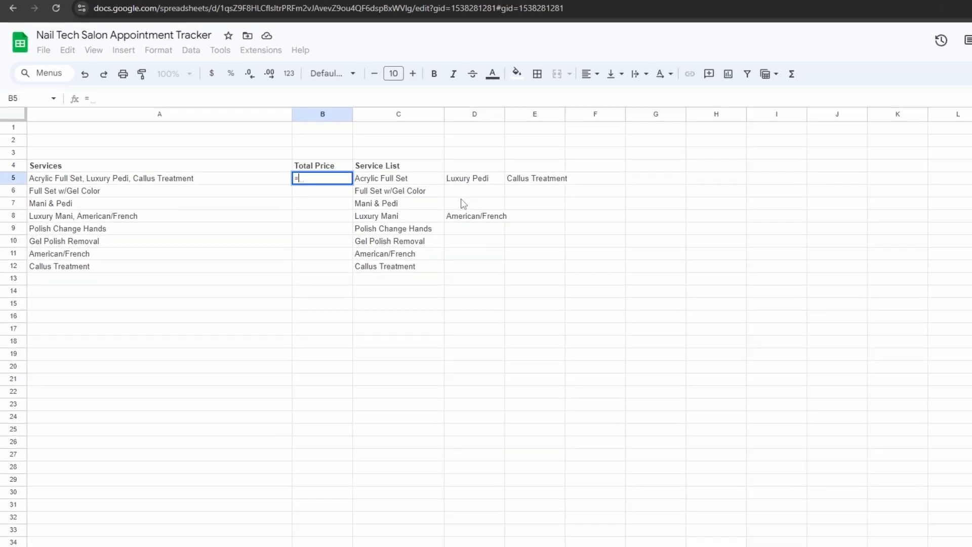
{"action": "type", "text": "vlookup("}
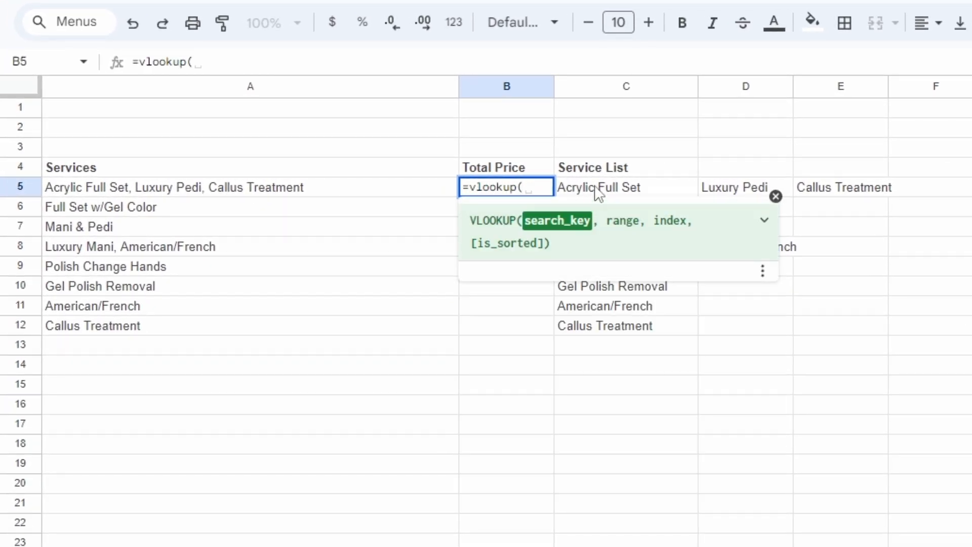
{"action": "left_click_drag", "start_coordinate": [592, 191], "coordinate": [839, 187]}
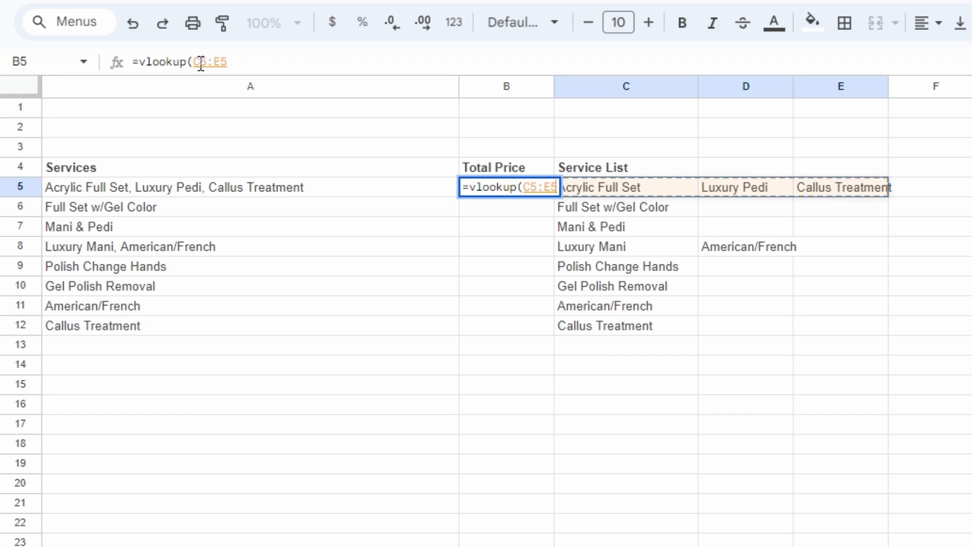
{"action": "left_click", "coordinate": [221, 61]}
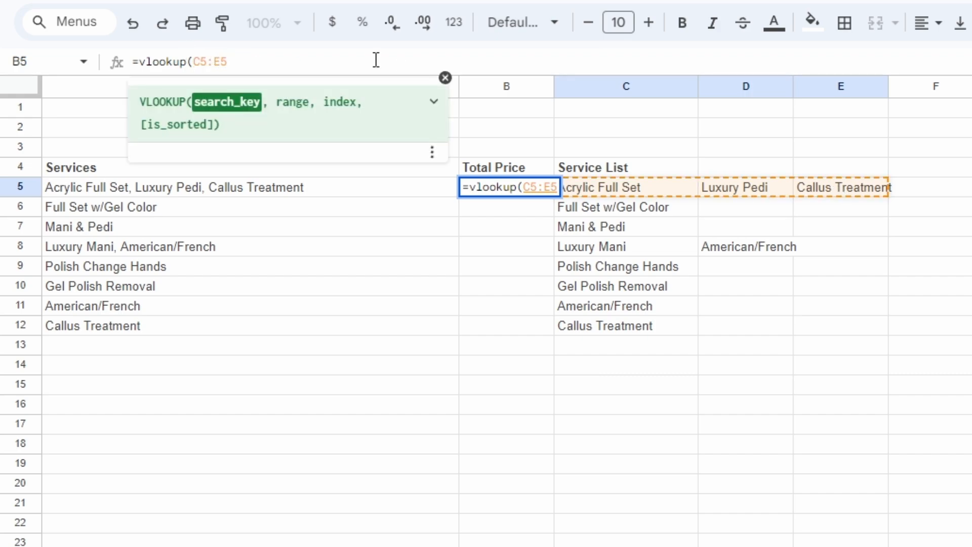
{"action": "key", "text": "BackSpace"}
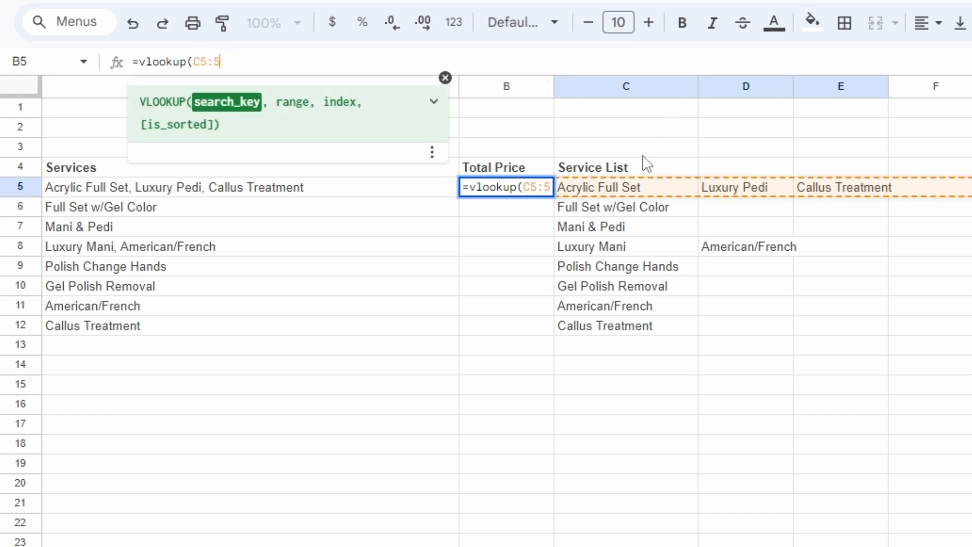
{"action": "type", "text": ", "}
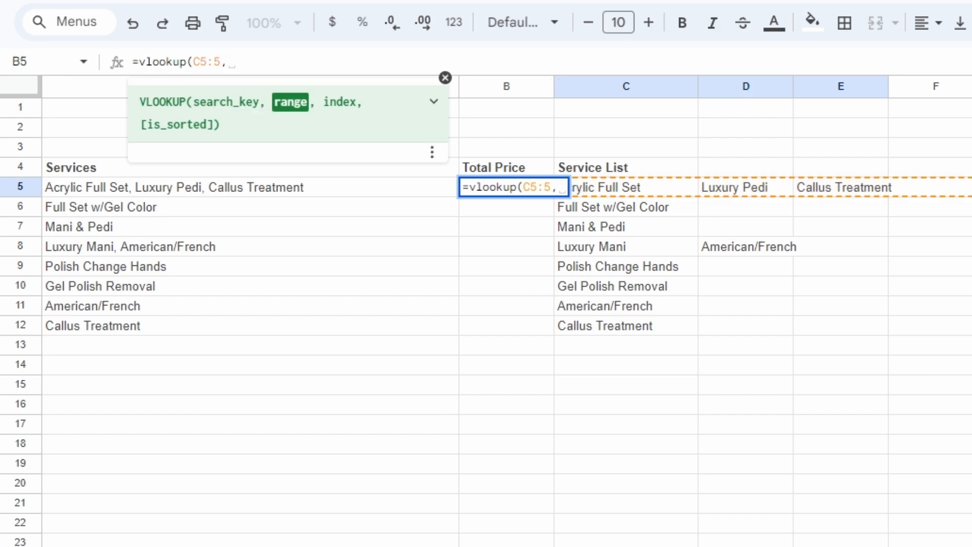
- Start an array for the VLOOKUP range with the open-ended Nails and Pedicure ranges B6:C and E6:F from Services & Pricing List
{"action": "type", "text": "{"}
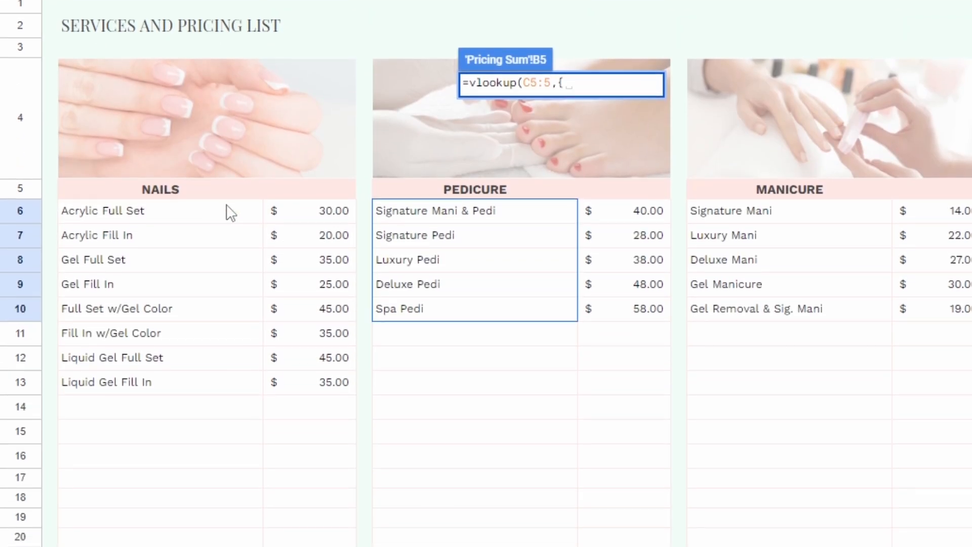
{"action": "left_click_drag", "start_coordinate": [210, 211], "coordinate": [301, 250]}
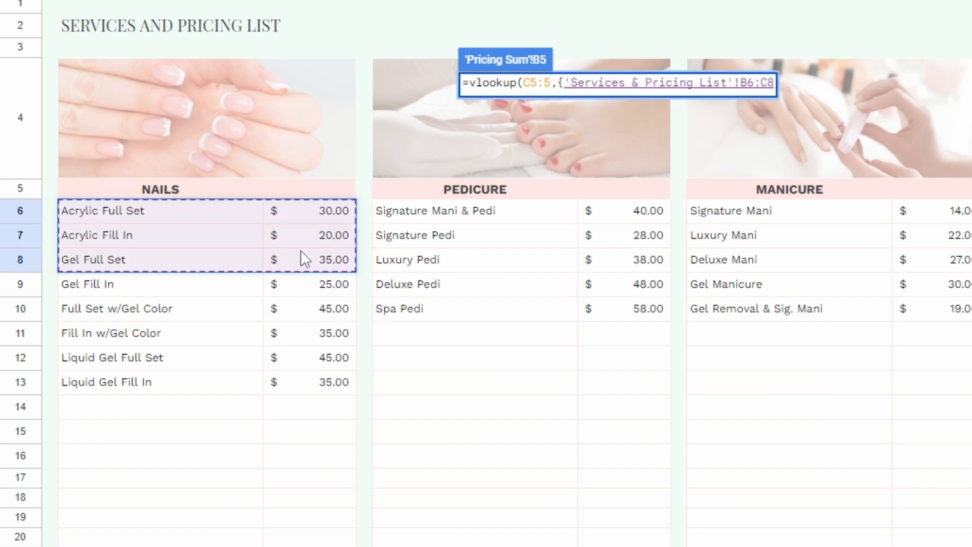
{"action": "key", "text": "BackSpace"}
{"action": "type", "text": ";"}
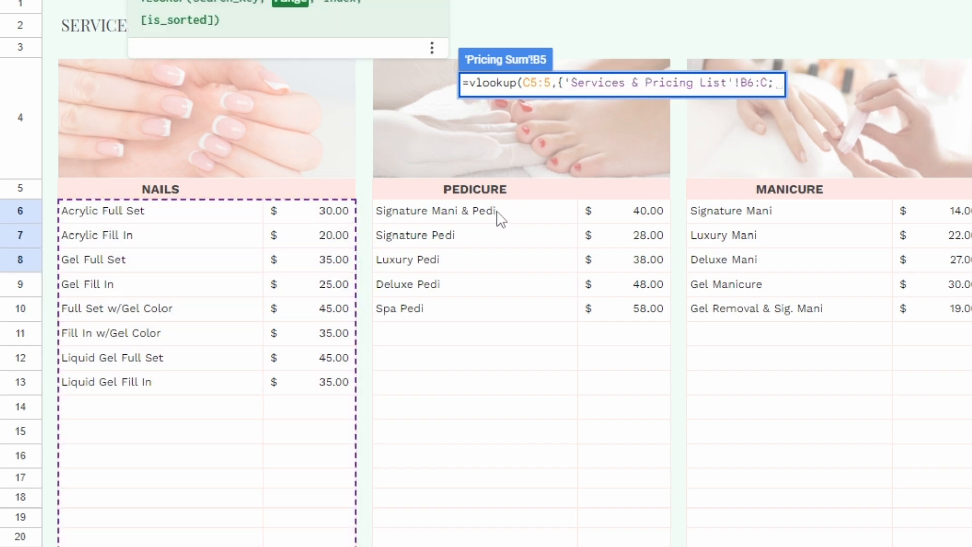
{"action": "left_click_drag", "start_coordinate": [497, 220], "coordinate": [636, 278]}
{"action": "key", "text": "BackSpace"}
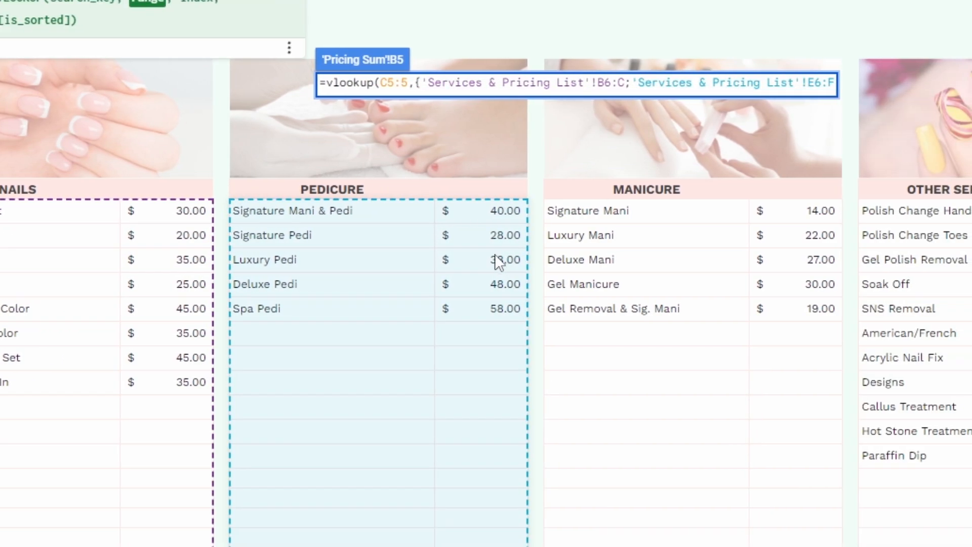
- Append the open-ended Manicure, Other Services and Children ranges H6:I, K6:L and N6:O to the VLOOKUP array and close it
{"action": "type", "text": ";"}
{"action": "left_click_drag", "start_coordinate": [644, 219], "coordinate": [778, 254]}
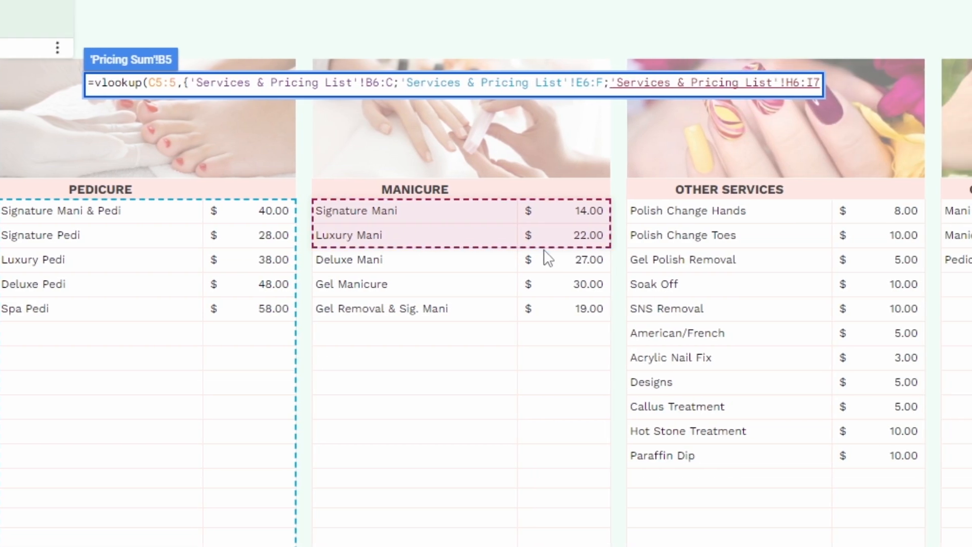
{"action": "key", "text": "BackSpace"}
{"action": "type", "text": ";"}
{"action": "left_click_drag", "start_coordinate": [658, 213], "coordinate": [869, 252]}
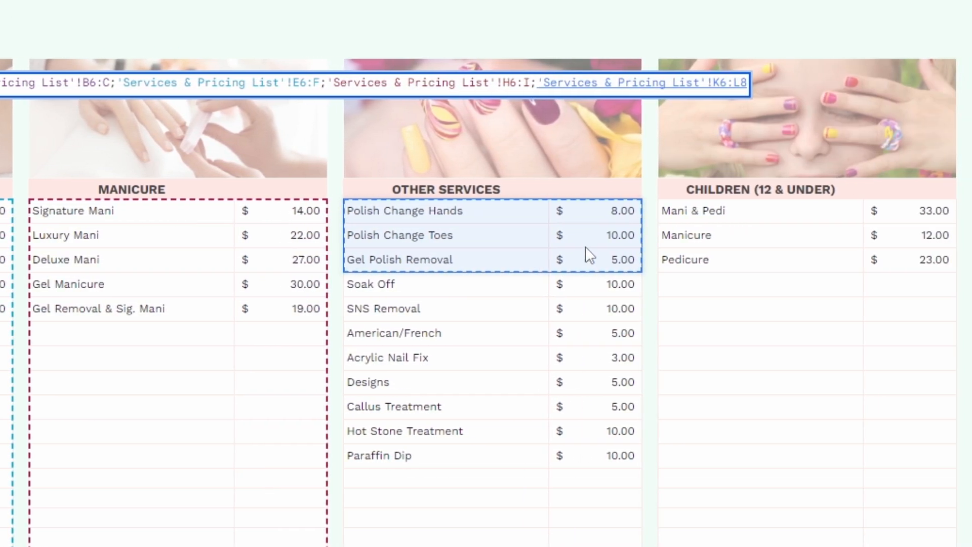
{"action": "key", "text": "BackSpace"}
{"action": "type", "text": ";"}
{"action": "left_click_drag", "start_coordinate": [663, 213], "coordinate": [936, 271]}
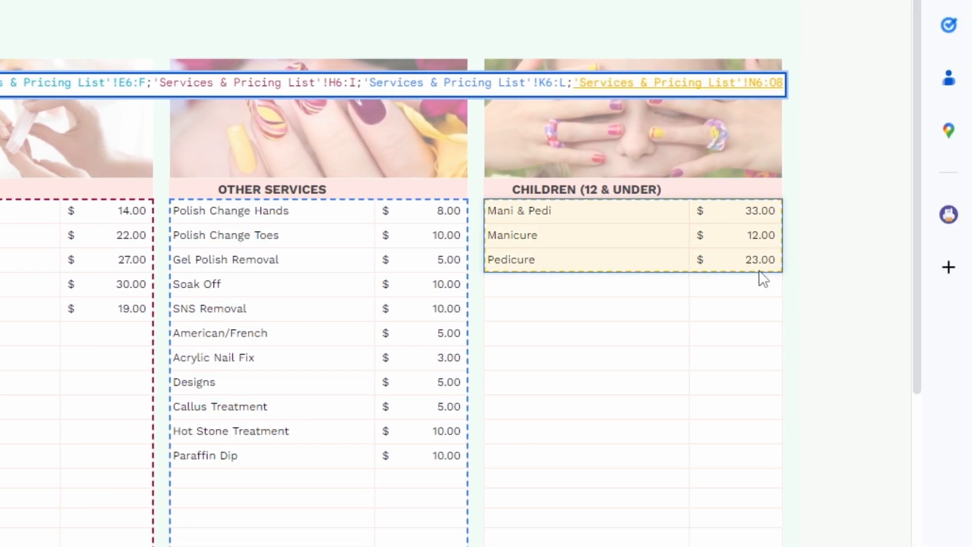
{"action": "key", "text": "BackSpace"}
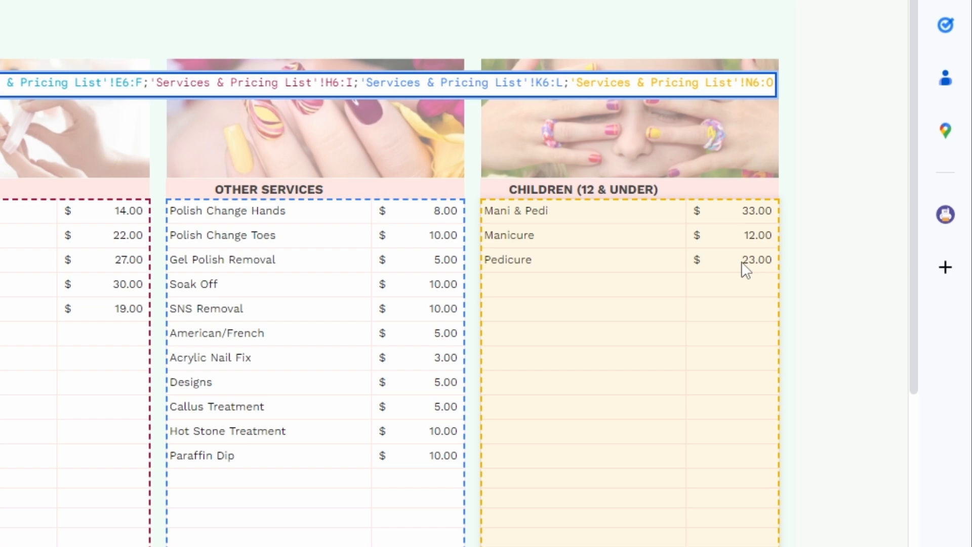
{"action": "type", "text": "}"}
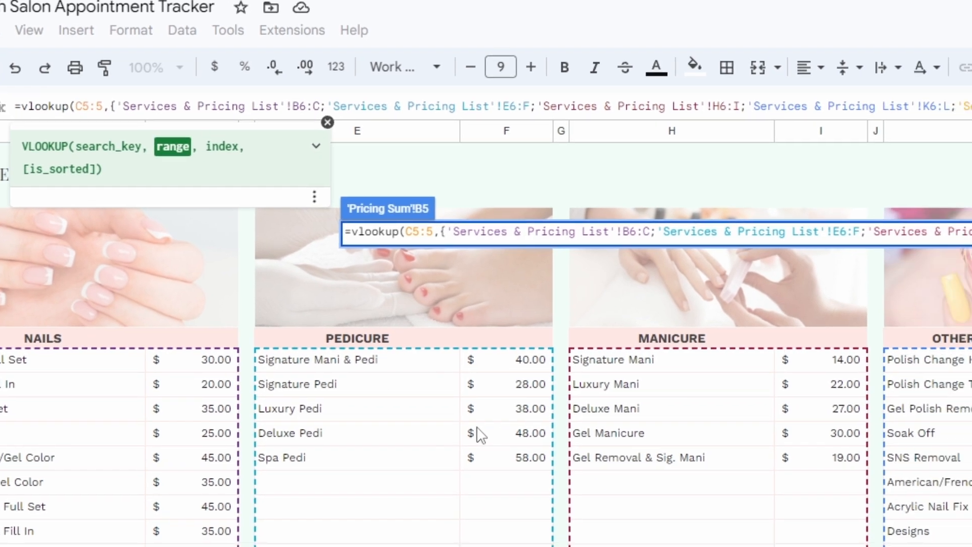
- Complete the VLOOKUP in B5 with index 2 and exact match 0, and convert it into an ArrayFormula
{"action": "type", "text": ",2,"}
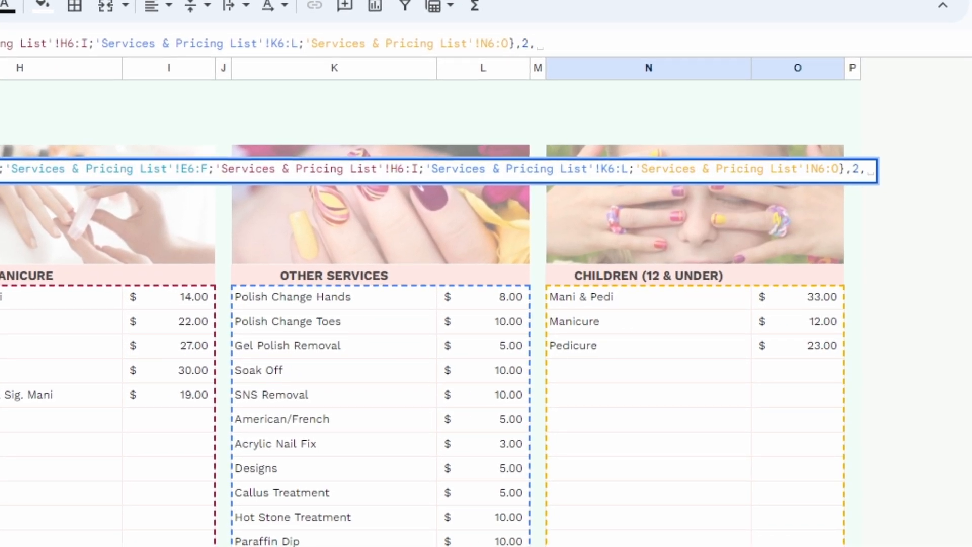
{"action": "type", "text": "0"}
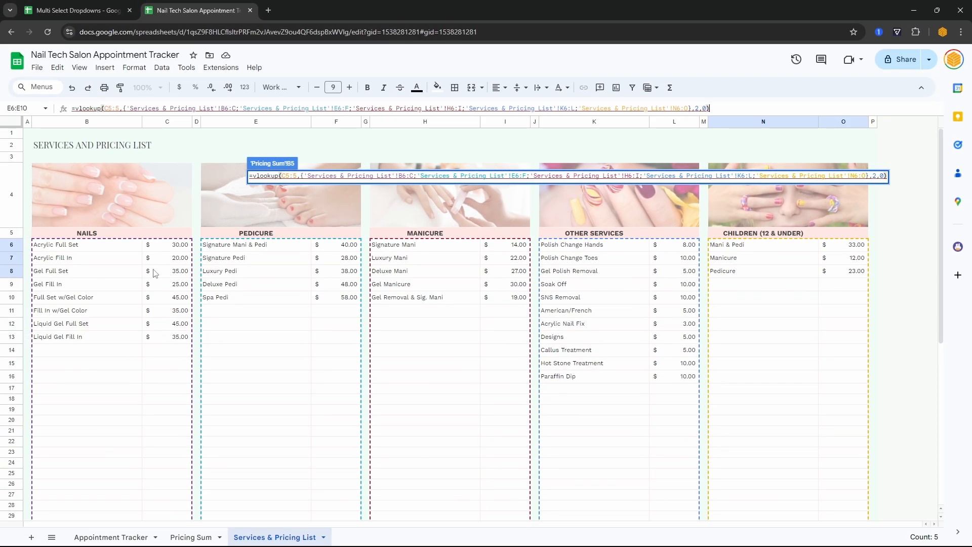
{"action": "key", "text": "Return"}
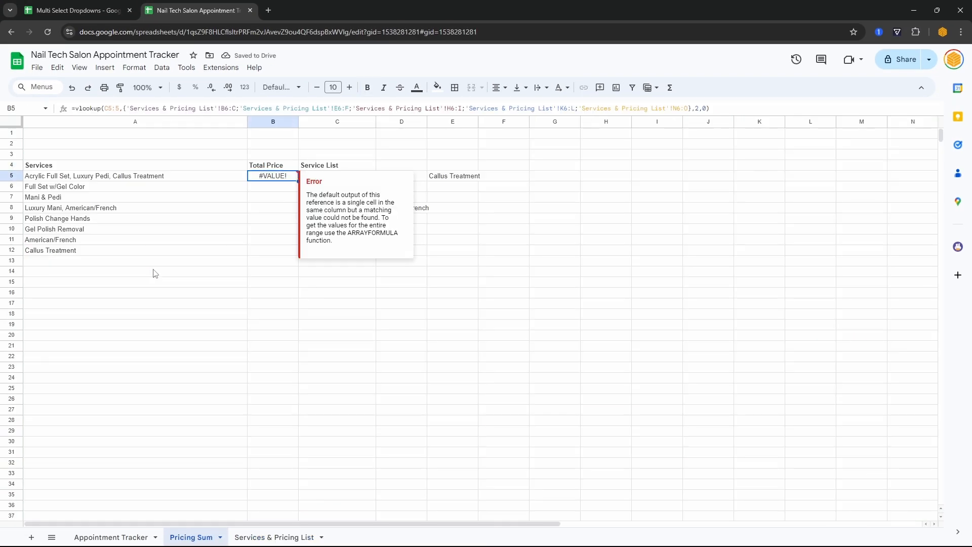
{"action": "key", "text": "ctrl+shift+Return"}
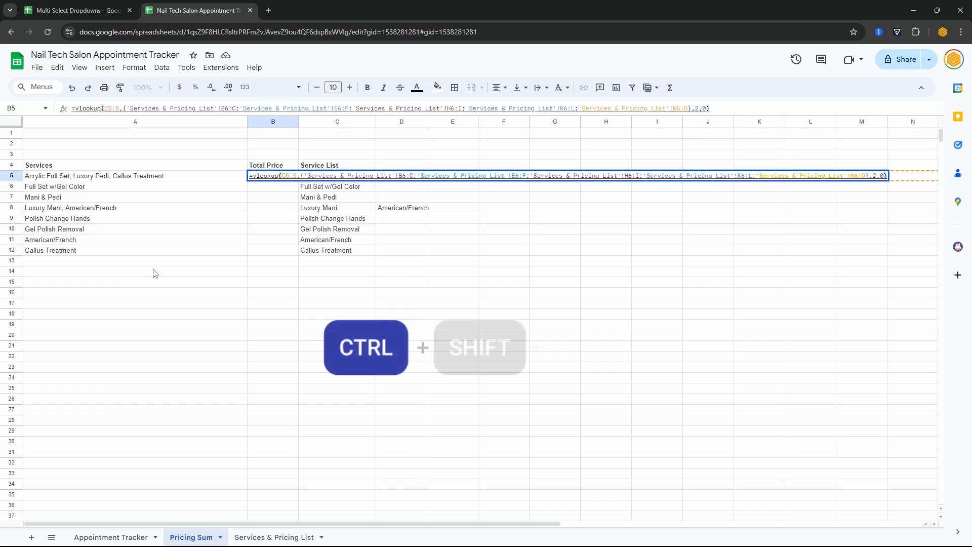
{"action": "key", "text": "Return"}
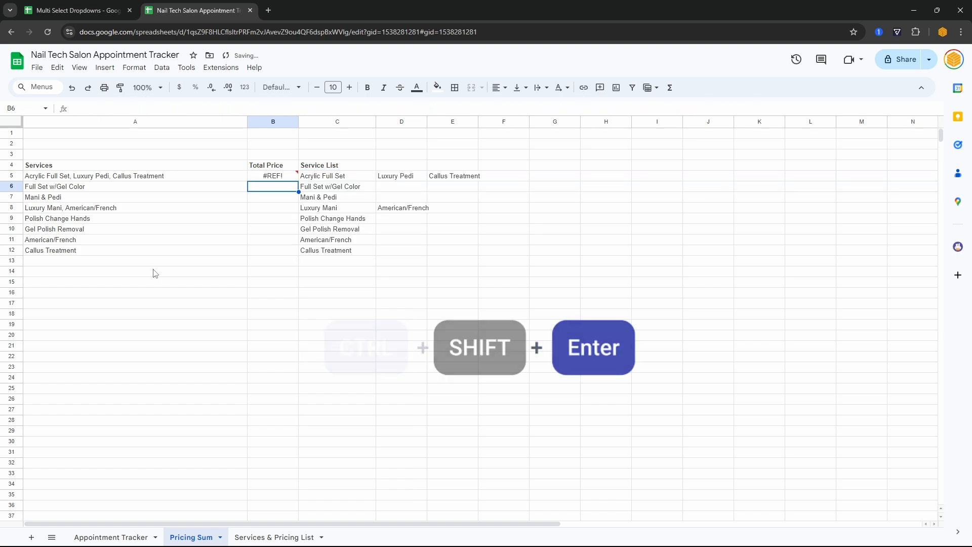
{"action": "key", "text": "Up"}
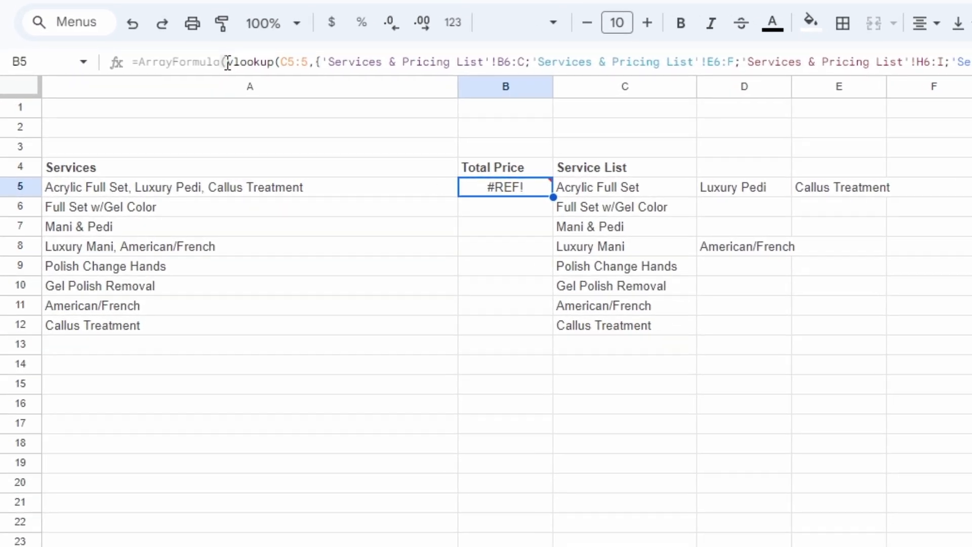
- Wrap the VLOOKUP inside B5's ArrayFormula in TRANSPOSE to list the service prices vertically
{"action": "left_click", "coordinate": [123, 109]}
{"action": "type", "text": "trans"}
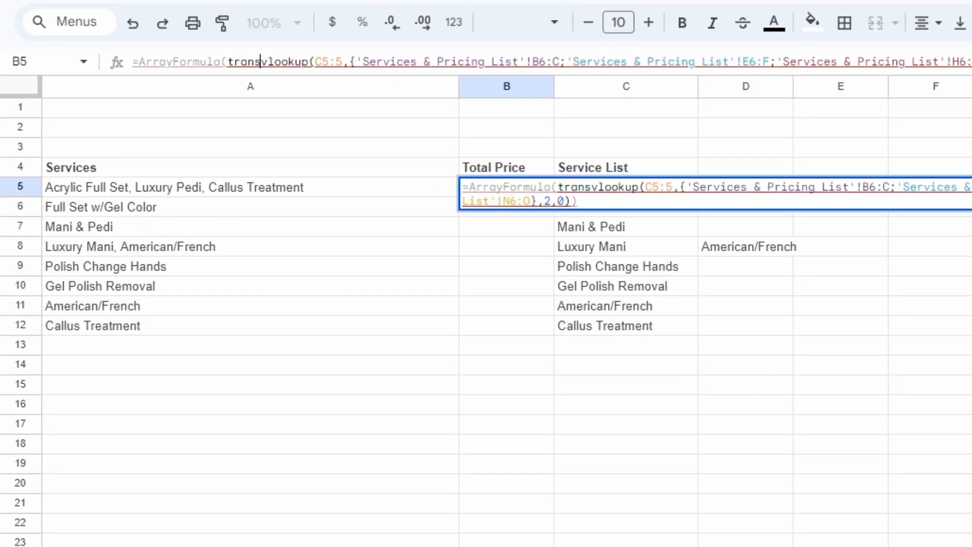
{"action": "type", "text": "pose("}
{"action": "key", "text": "Return"}
{"action": "key", "text": "Up"}
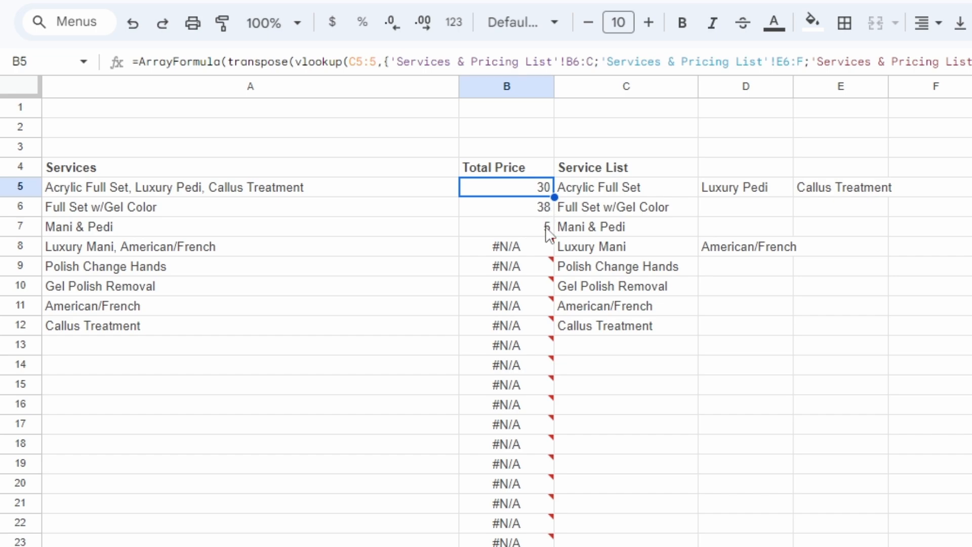
- Compare the transposed prices with the services in C5:E5, and remove TRANSPOSE from B5's formula
{"action": "left_click", "coordinate": [612, 185]}
{"action": "left_click", "coordinate": [751, 197]}
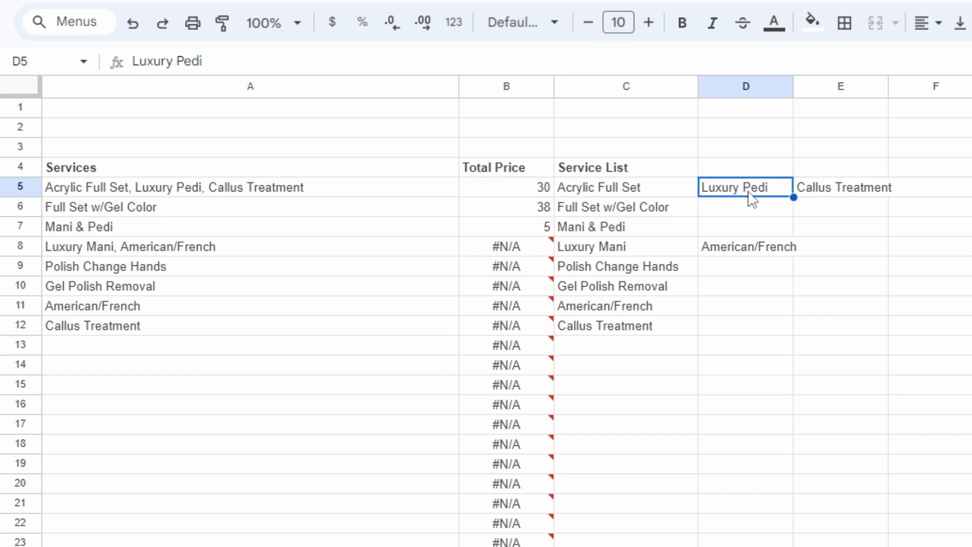
{"action": "left_click", "coordinate": [820, 191]}
{"action": "left_click", "coordinate": [506, 188]}
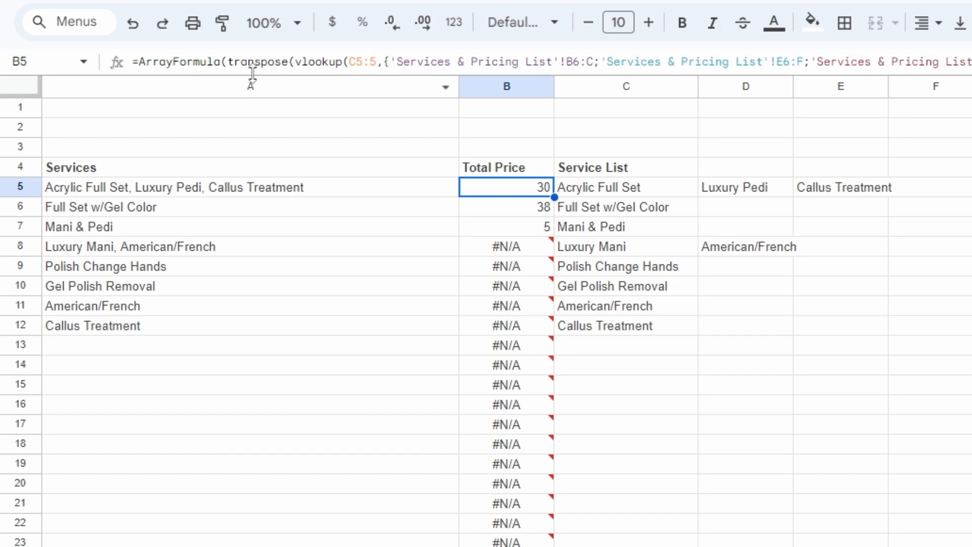
{"action": "left_click_drag", "start_coordinate": [295, 62], "coordinate": [228, 62]}
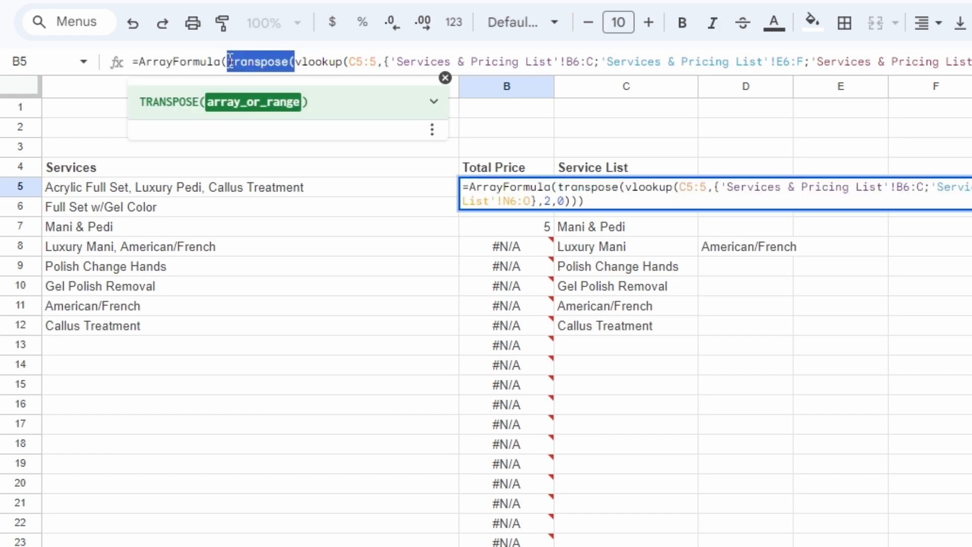
{"action": "key", "text": "BackSpace"}
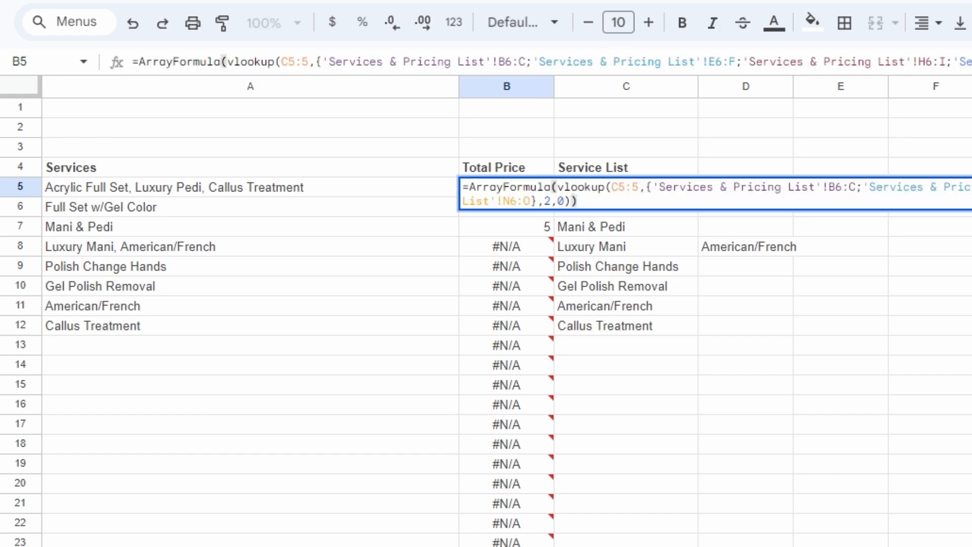
- Wrap the VLOOKUP inside B5's ArrayFormula in IFNA and SUM to total the prices of the row's services
{"action": "left_click", "coordinate": [620, 70]}
{"action": "type", "text": "ifna("}
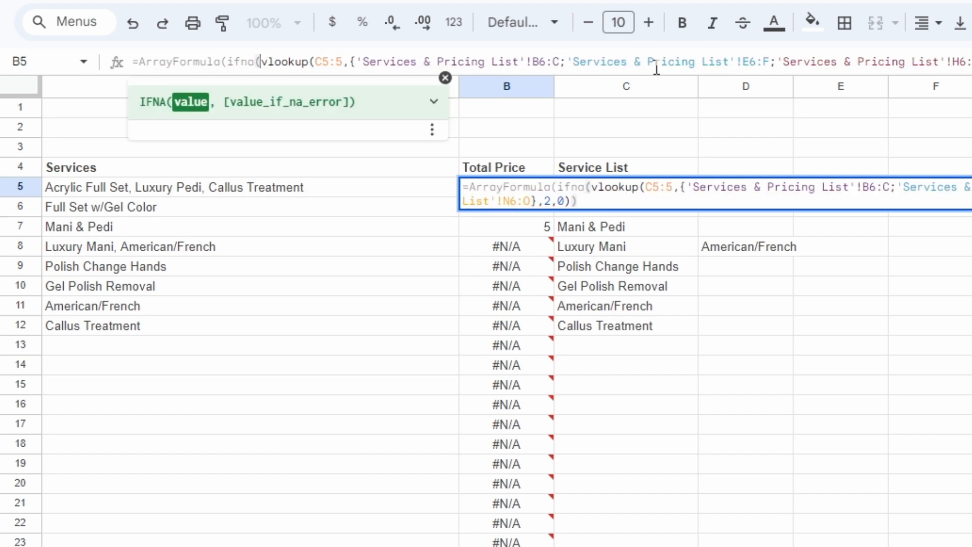
{"action": "left_click", "coordinate": [227, 59]}
{"action": "type", "text": "sum("}
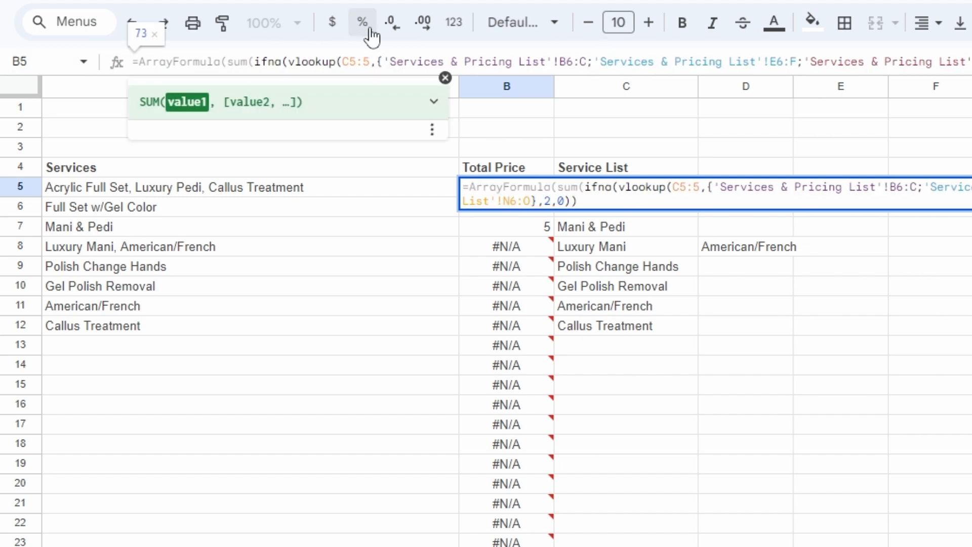
{"action": "key", "text": "Return"}
{"action": "key", "text": "Up"}
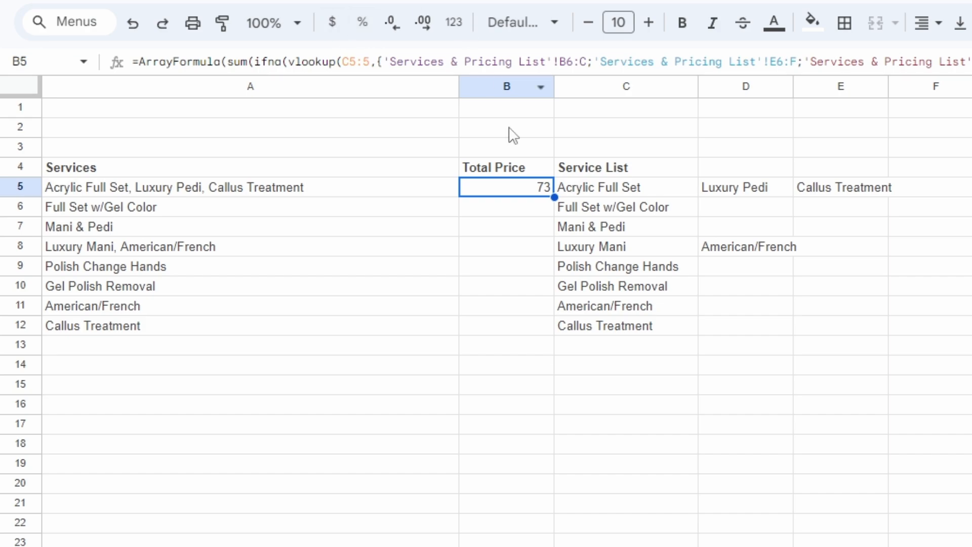
- Make the Services & Pricing List ranges in B5's formula absolute and fill the formula down to B12
{"action": "double_click", "coordinate": [536, 183]}
{"action": "key", "text": "Escape"}
{"action": "left_click_drag", "start_coordinate": [385, 62], "coordinate": [968, 62]}
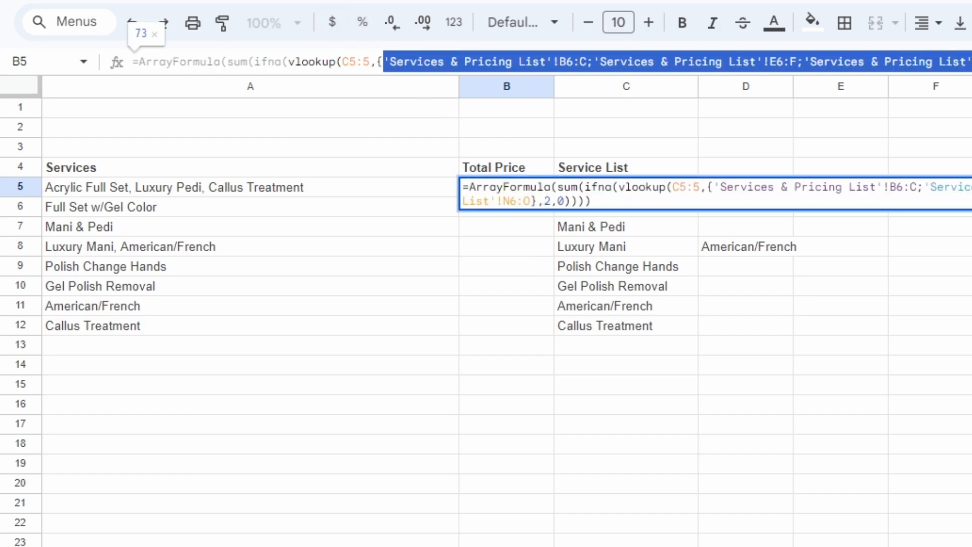
{"action": "key", "text": "F4"}
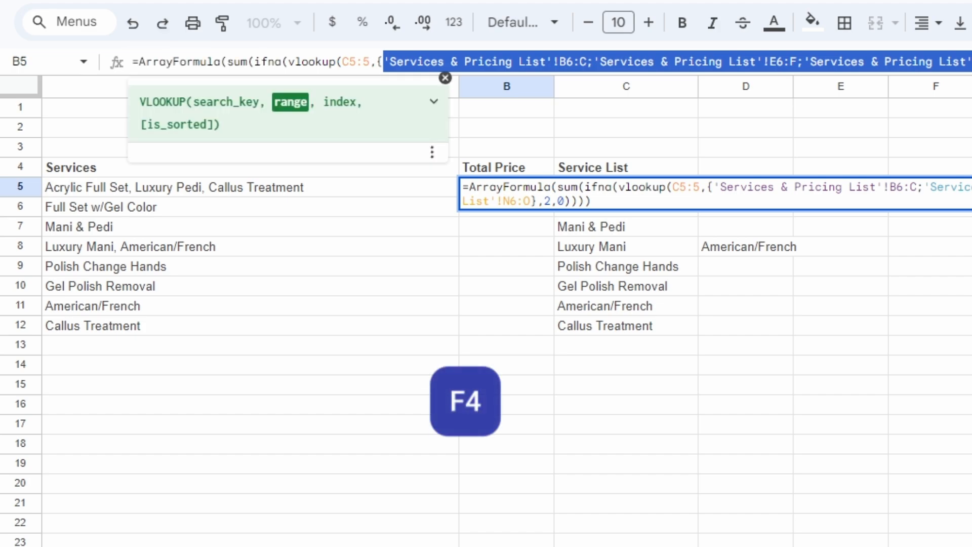
{"action": "key", "text": "Tab"}
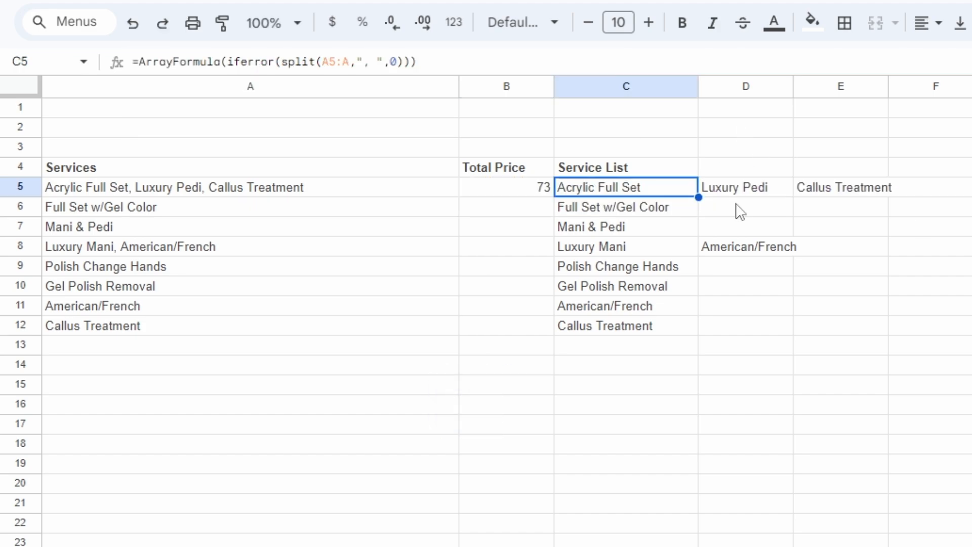
{"action": "left_click", "coordinate": [532, 193]}
{"action": "double_click", "coordinate": [555, 197]}
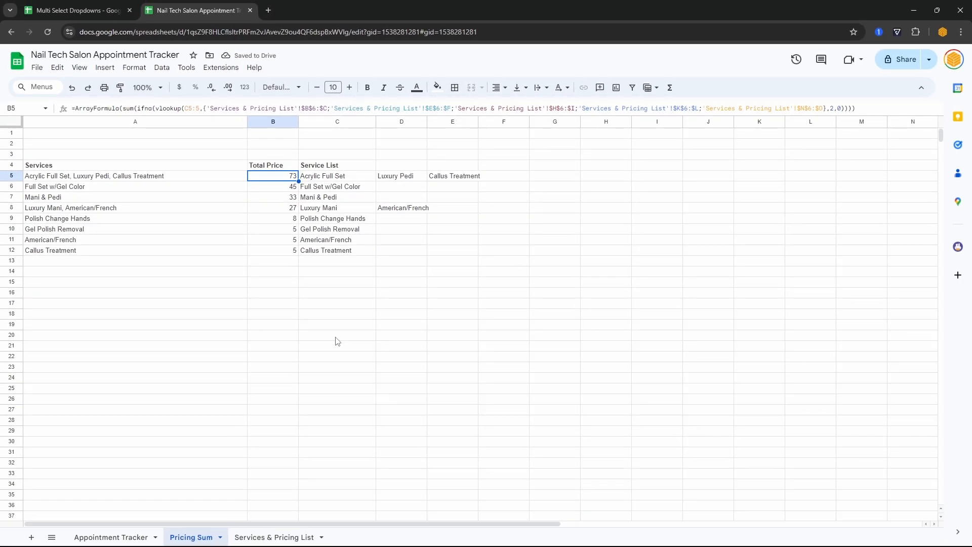
- Fill the Appointment Tracker's Price column from O5 with an array reference to the open-ended range B5:B on Pricing Sum
{"action": "left_click", "coordinate": [112, 535]}
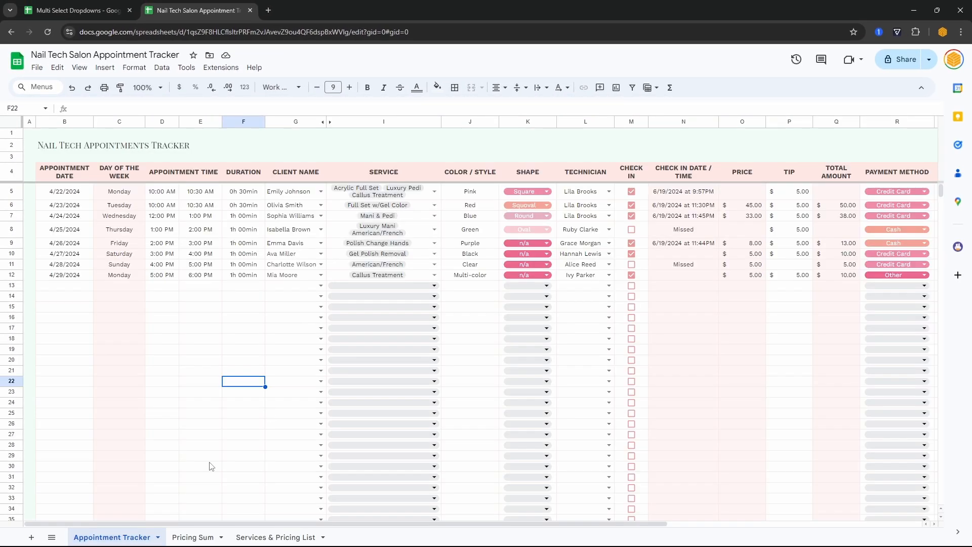
{"action": "left_click", "coordinate": [742, 192]}
{"action": "type", "text": "={"}
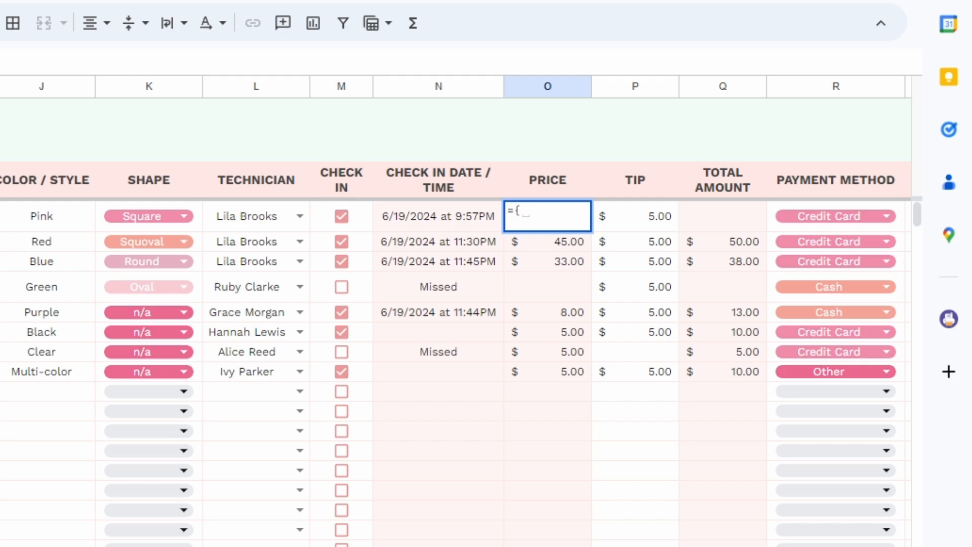
{"action": "left_click", "coordinate": [177, 536]}
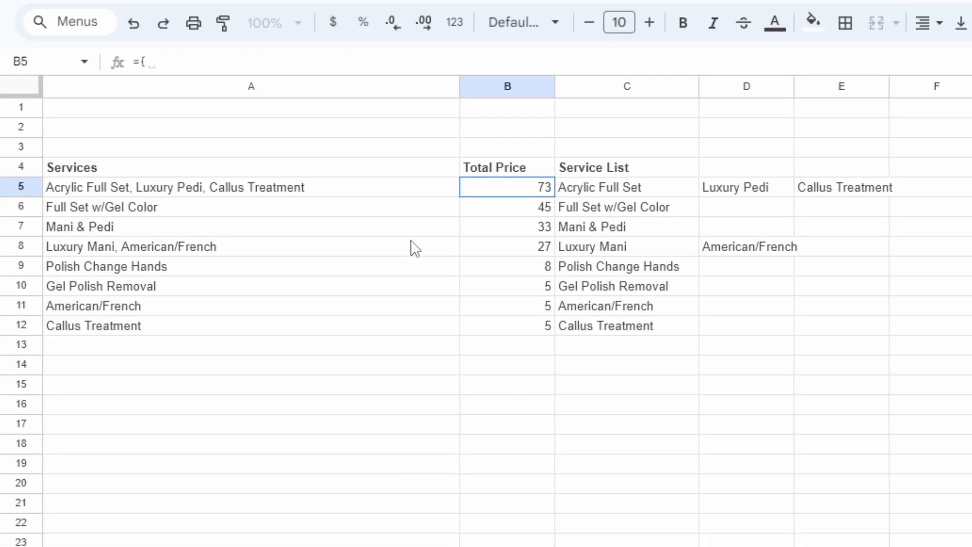
{"action": "left_click_drag", "start_coordinate": [521, 189], "coordinate": [521, 227]}
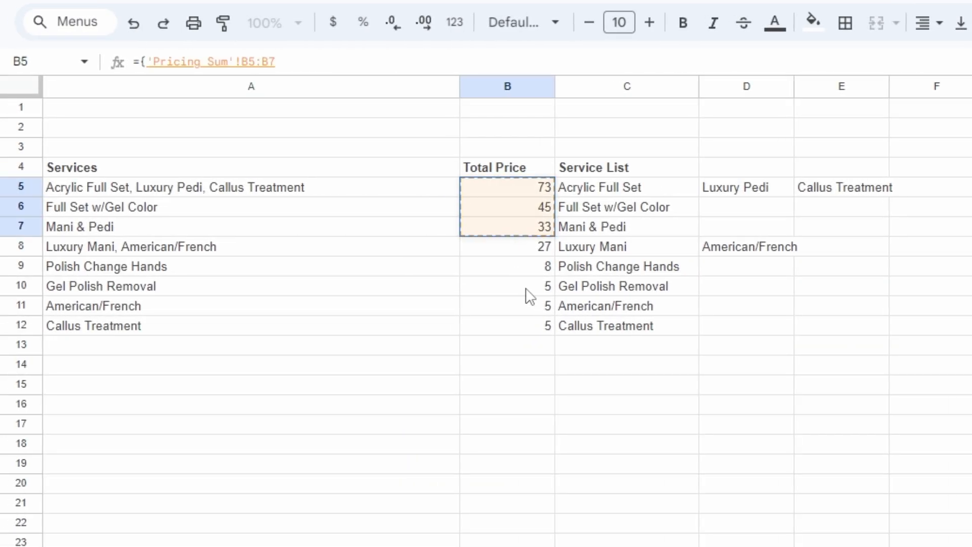
{"action": "key", "text": "BackSpace"}
{"action": "key", "text": "Return"}
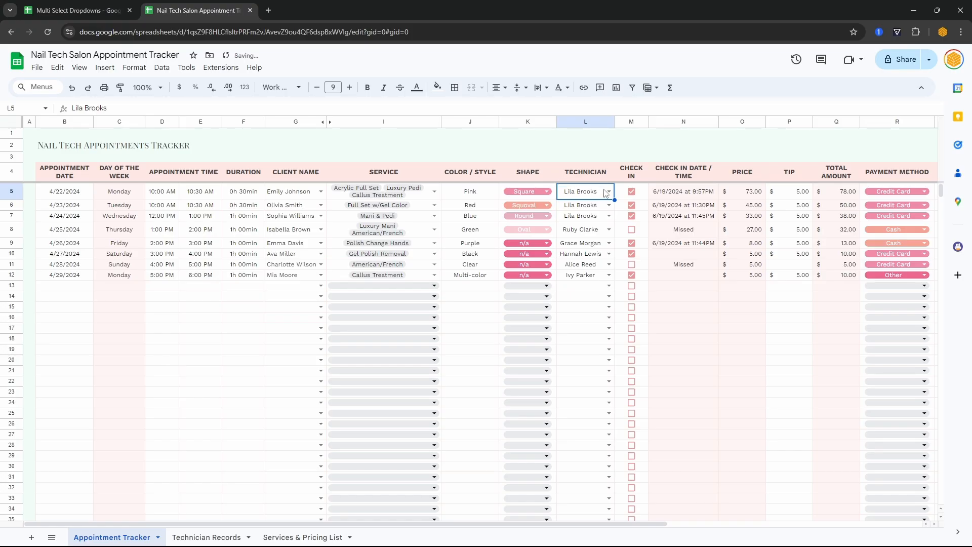
- Edit the Technician dropdown rule of L5 to use the Chip display style and allow multiple selections
{"action": "left_click", "coordinate": [607, 192]}
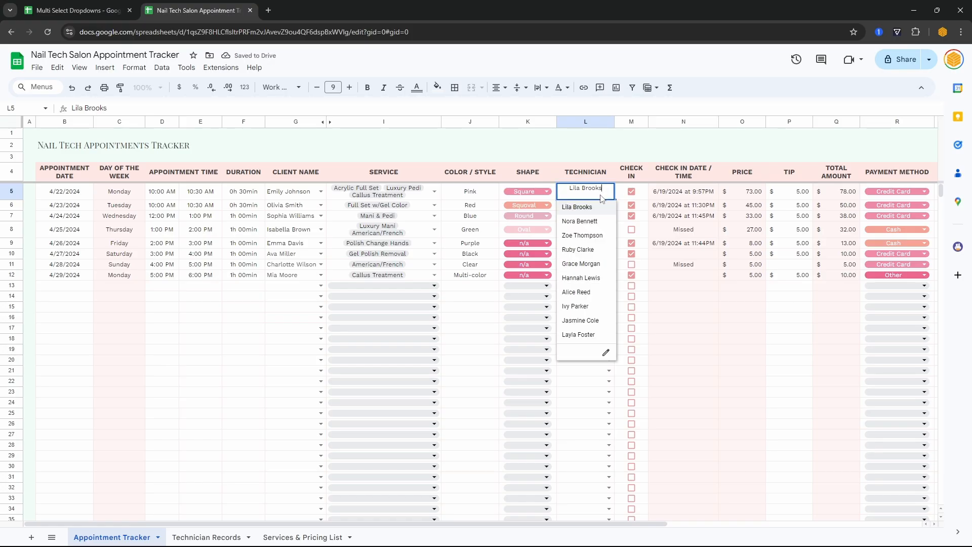
{"action": "left_click", "coordinate": [606, 353]}
{"action": "scroll", "coordinate": [895, 292], "scroll_direction": "down", "scroll_amount": 2}
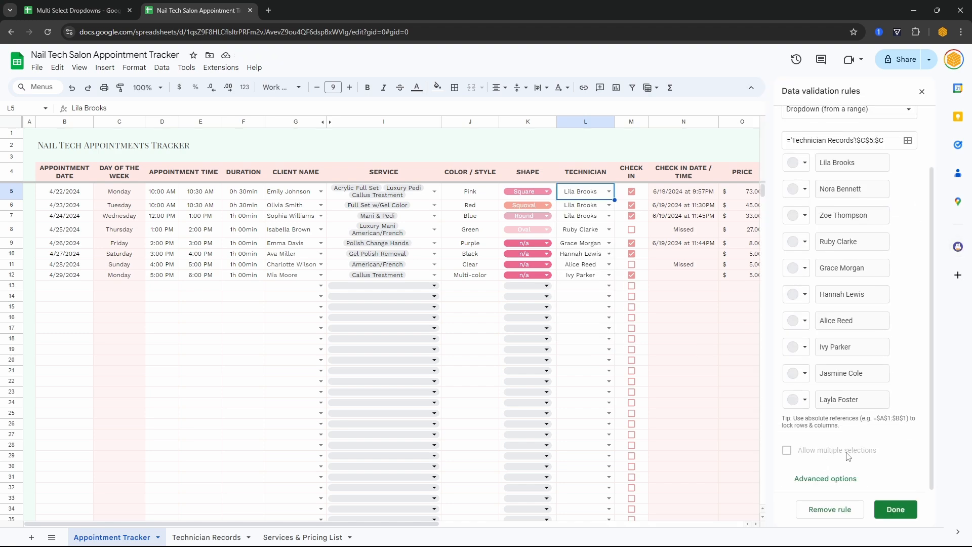
{"action": "left_click", "coordinate": [840, 485]}
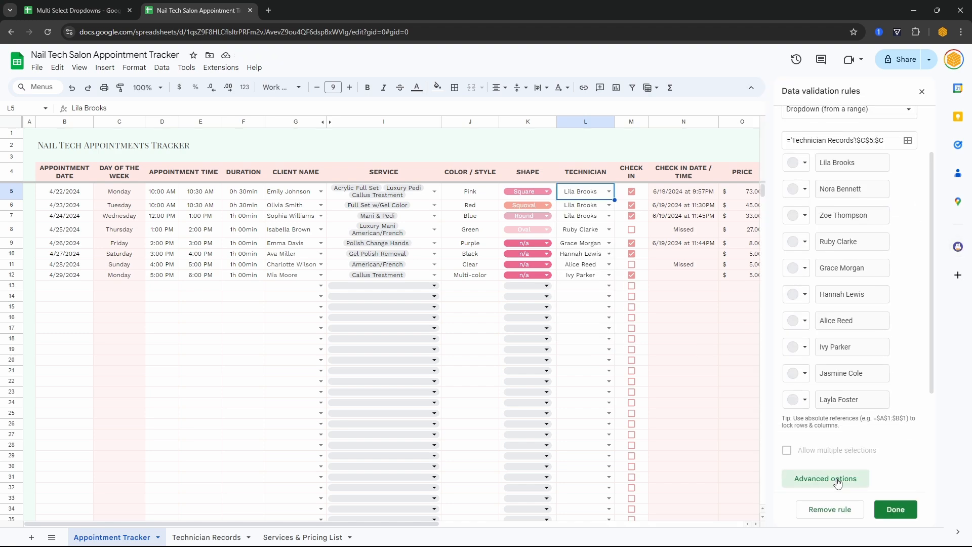
{"action": "left_click", "coordinate": [804, 443]}
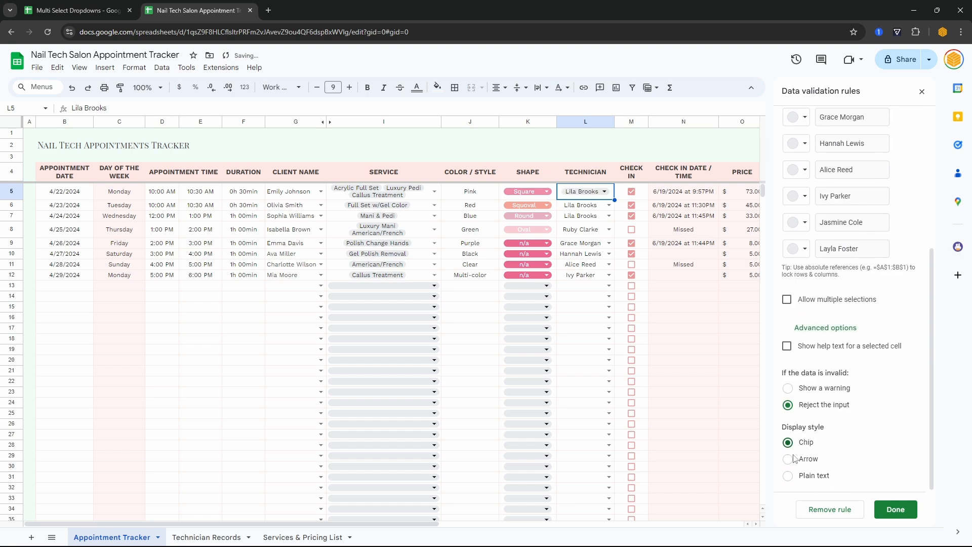
{"action": "left_click", "coordinate": [823, 300]}
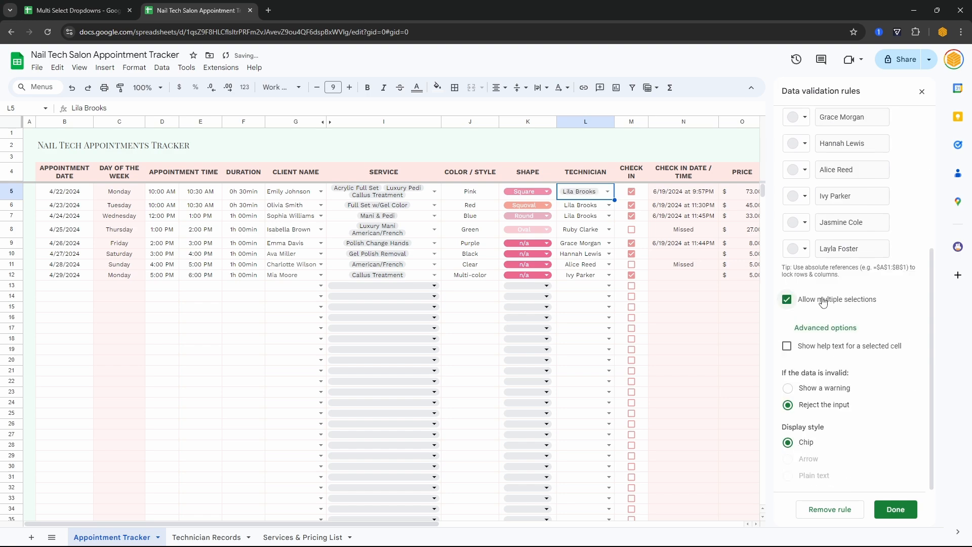
{"action": "left_click", "coordinate": [896, 509]}
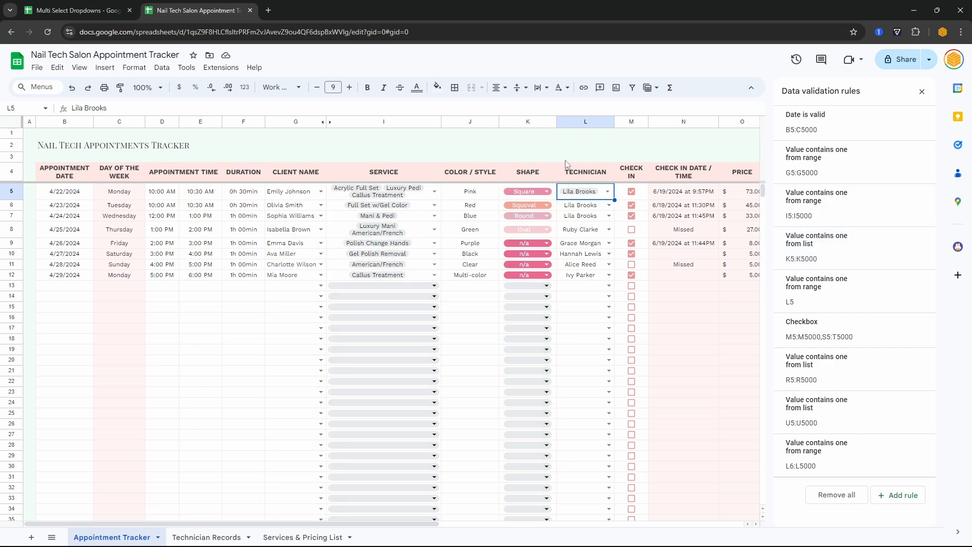
- Set the L6:L5000 Technician dropdown rule to the Chip display style and allow multiple selections
{"action": "mouse_move", "coordinate": [836, 294]}
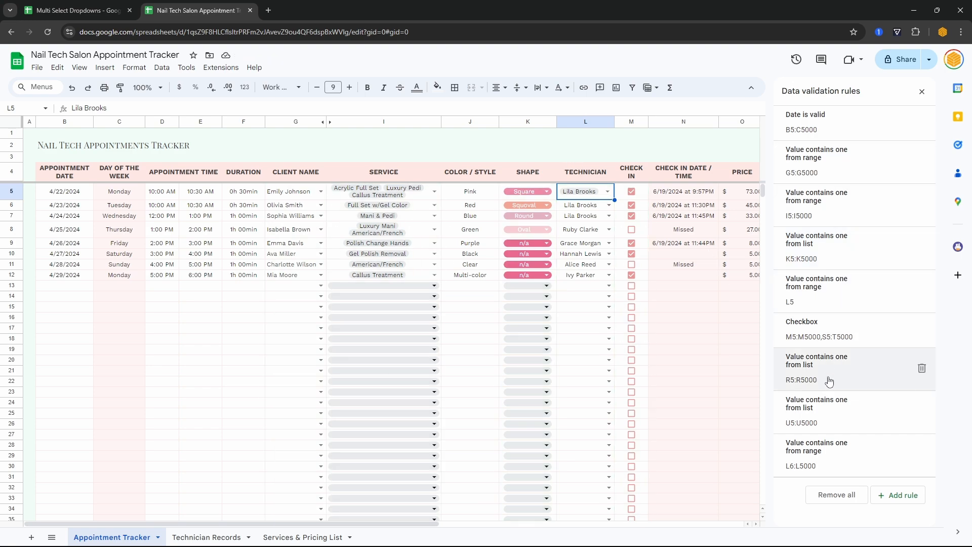
{"action": "left_click", "coordinate": [830, 458]}
{"action": "scroll", "coordinate": [831, 451], "scroll_direction": "down", "scroll_amount": 2}
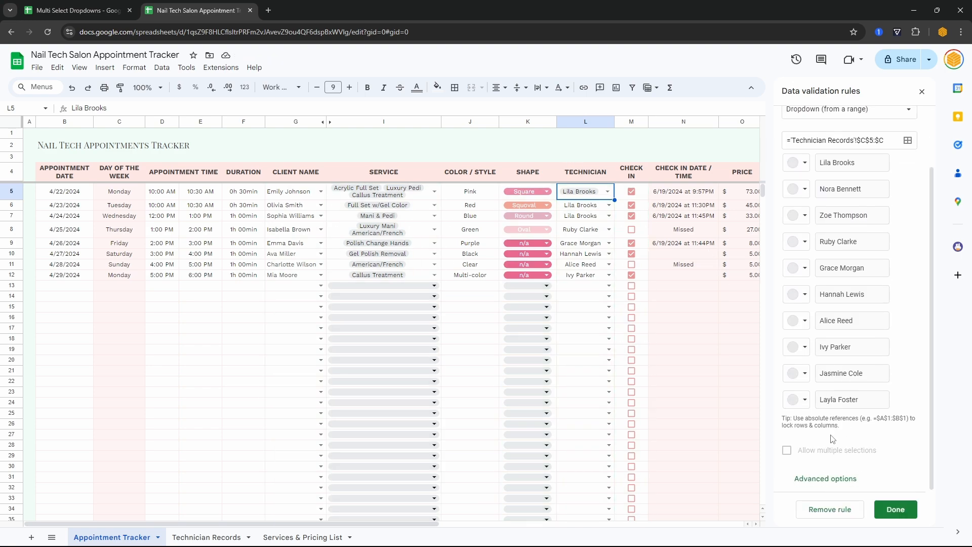
{"action": "left_click", "coordinate": [820, 478]}
{"action": "left_click", "coordinate": [807, 443]}
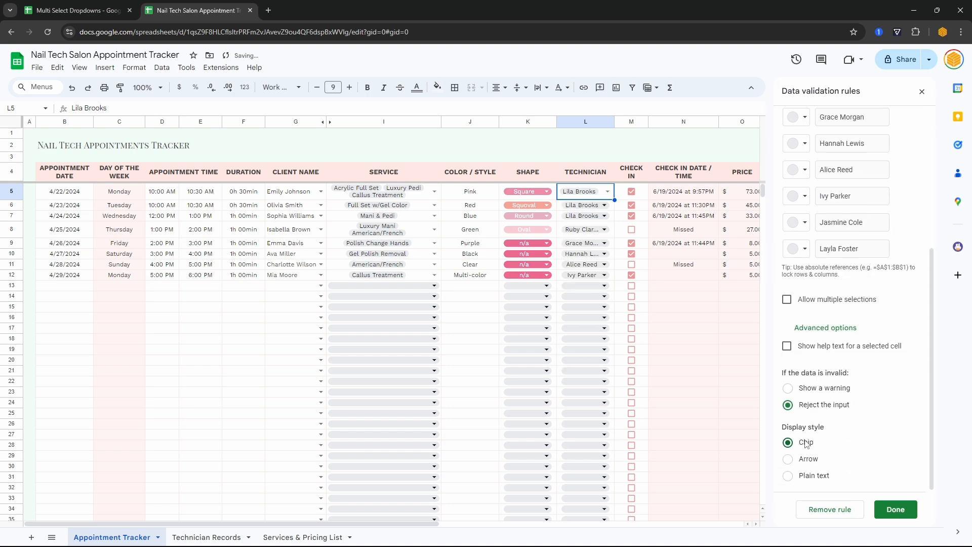
{"action": "left_click", "coordinate": [814, 304]}
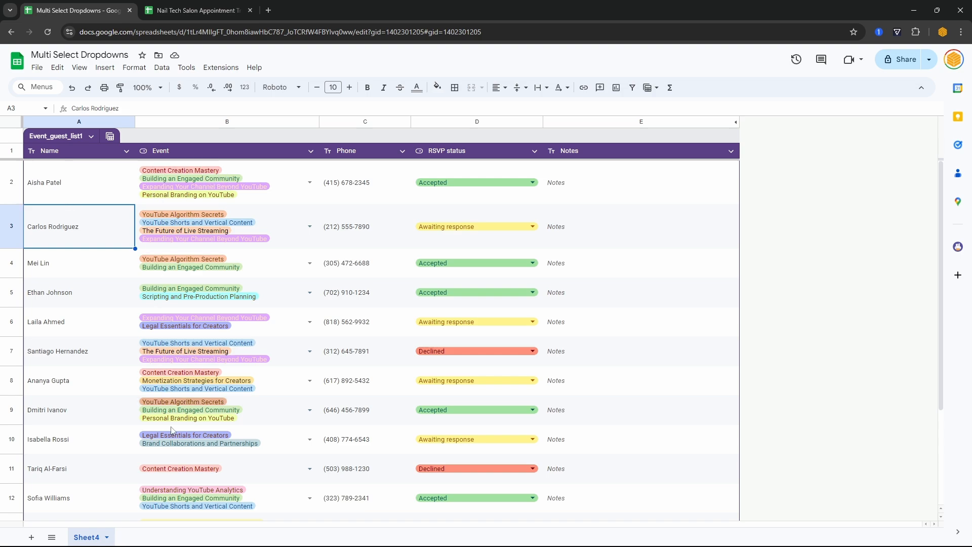
- In the Multi Select Dropdowns spreadsheet, add a sheet named Content Creation Mastery and enter the title Content Creation Mastery Attendance in B2
{"action": "scroll", "coordinate": [212, 370], "scroll_direction": "down", "scroll_amount": 3}
{"action": "scroll", "coordinate": [211, 369], "scroll_direction": "up", "scroll_amount": 3}
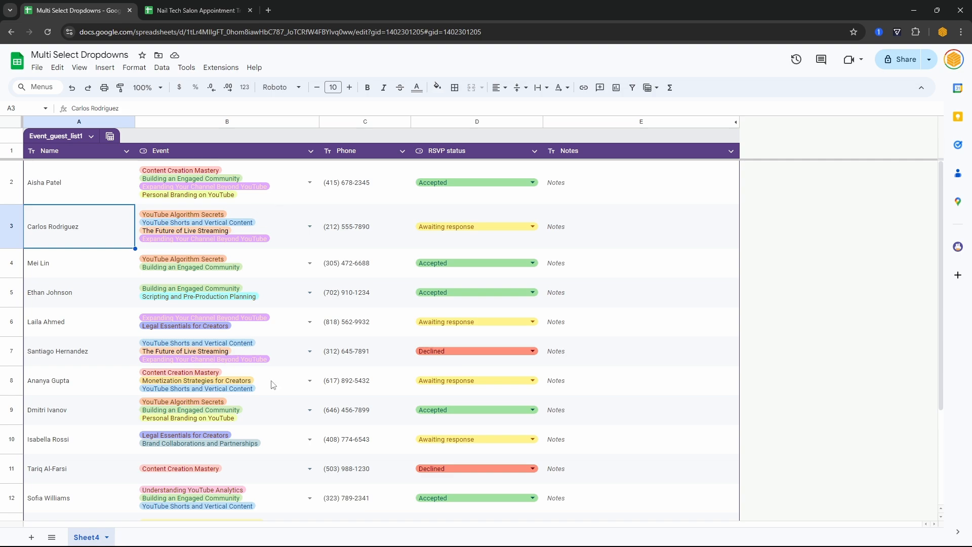
{"action": "left_click", "coordinate": [31, 536]}
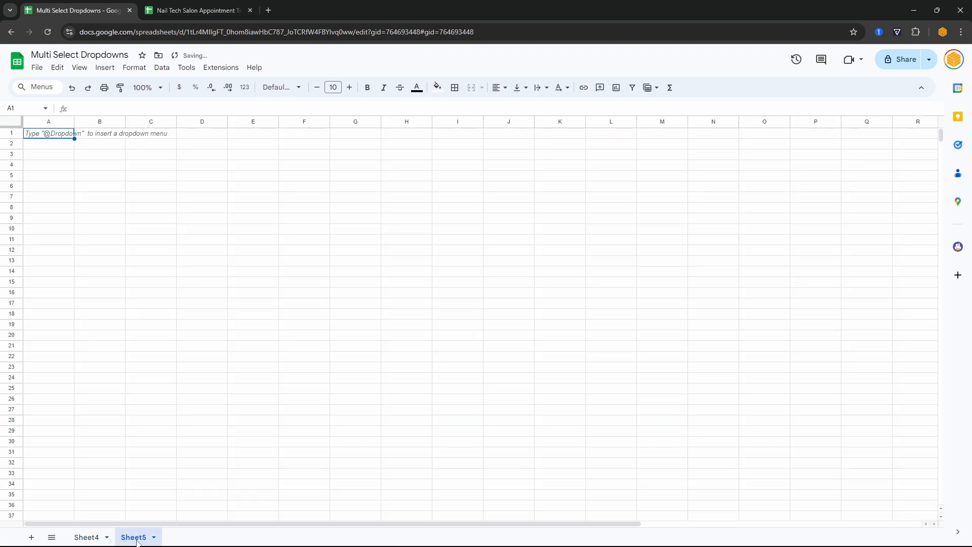
{"action": "left_click", "coordinate": [91, 538]}
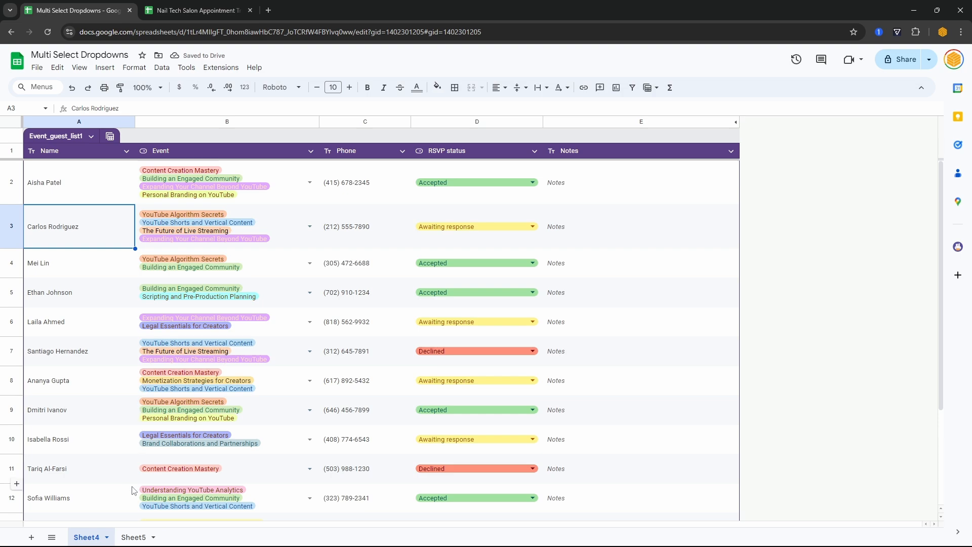
{"action": "double_click", "coordinate": [131, 538]}
{"action": "type", "text": "Cont"}
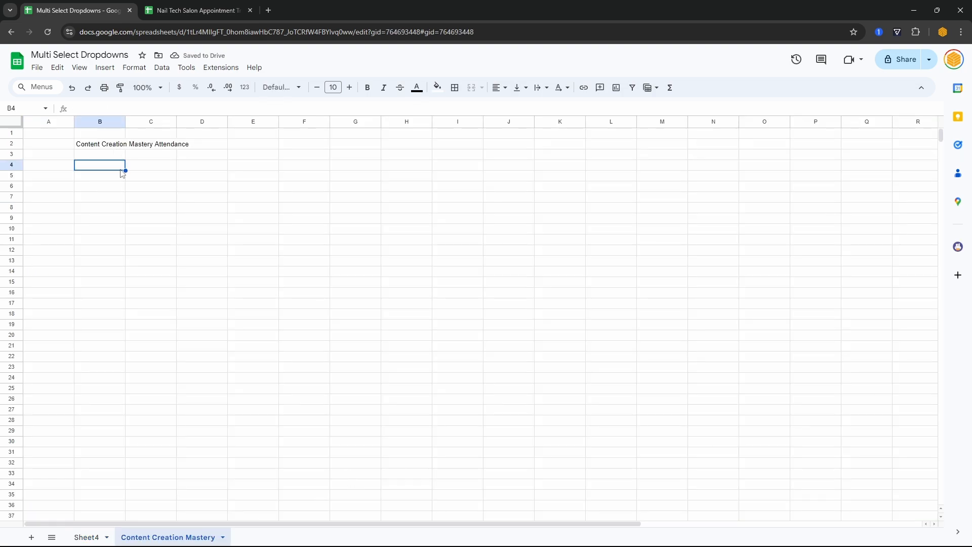
- Enter a QUERY in B4 over Sheet4!A1:E that selects A, C, D, E where B contains 'Content Creation Mastery'
{"action": "type", "text": "="}
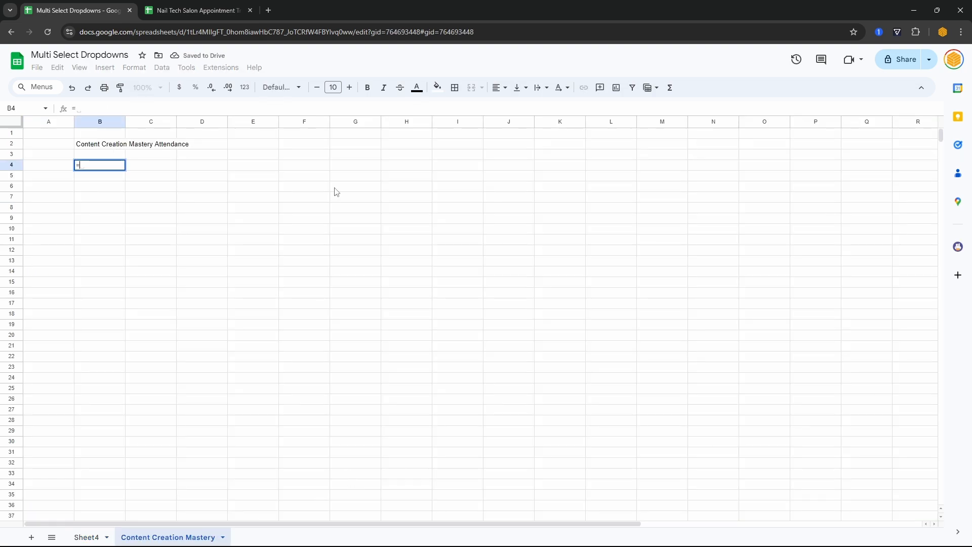
{"action": "type", "text": "query("}
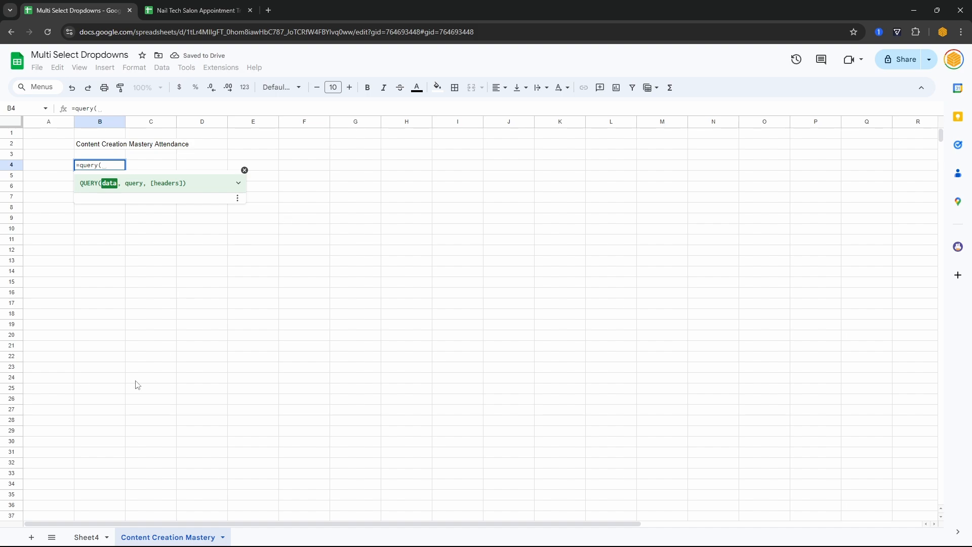
{"action": "left_click", "coordinate": [86, 538]}
{"action": "left_click_drag", "start_coordinate": [49, 153], "coordinate": [645, 304]}
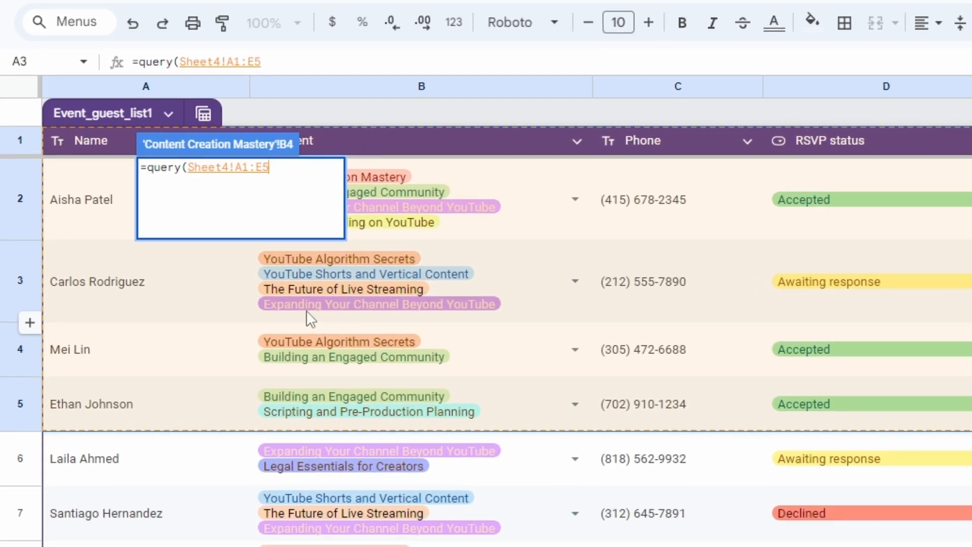
{"action": "key", "text": "BackSpace"}
{"action": "type", "text": ",\"Select"}
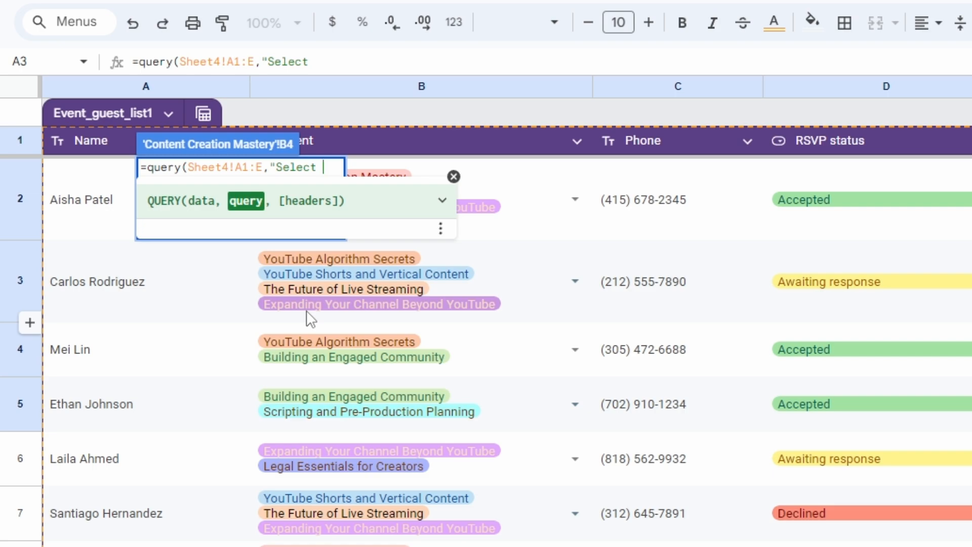
{"action": "type", "text": " A, C, "}
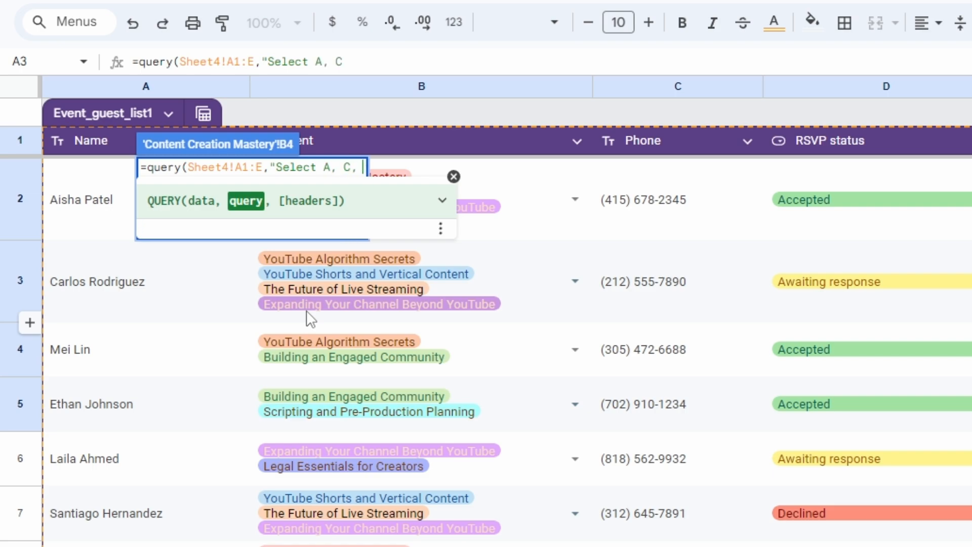
{"action": "type", "text": "D, E where B co"}
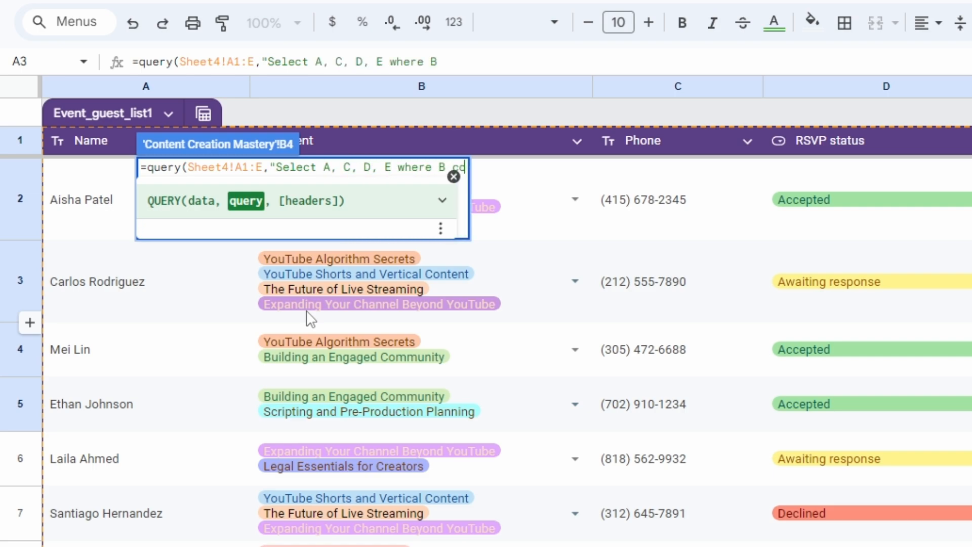
{"action": "type", "text": "ntains 'Content "}
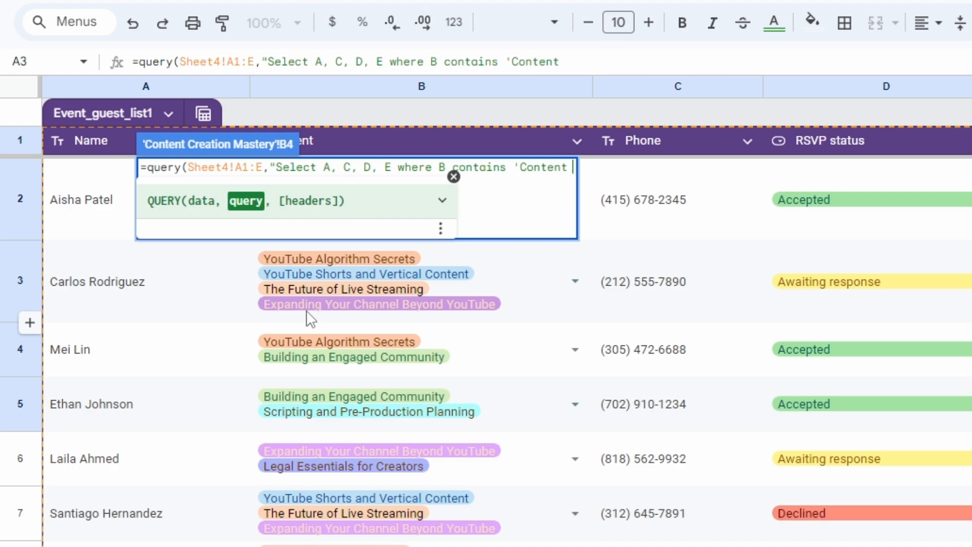
{"action": "type", "text": "Creation Mastery'\""}
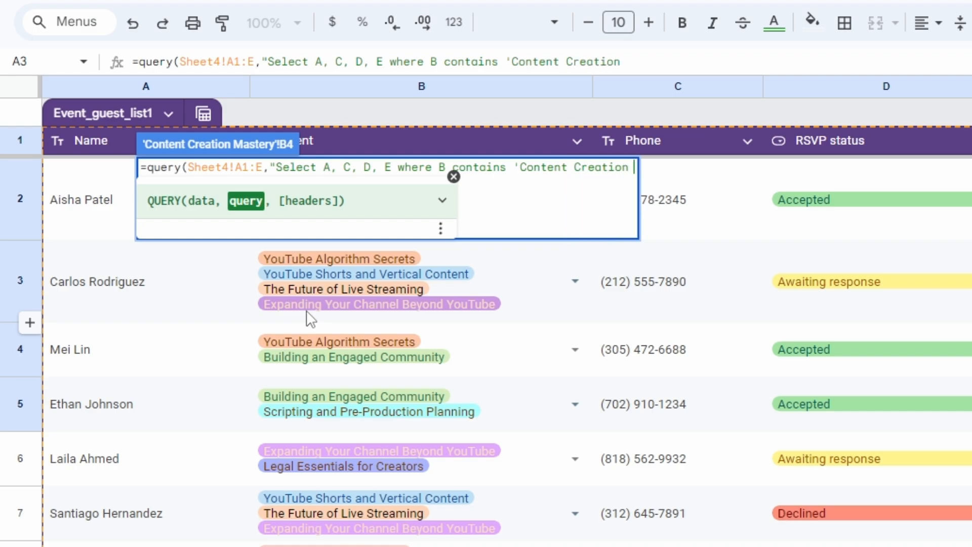
{"action": "key", "text": "Return"}
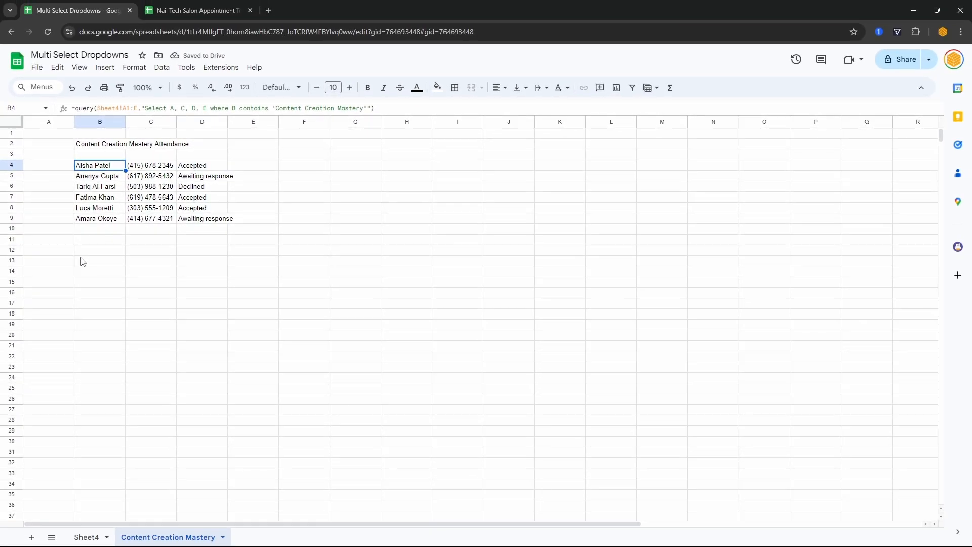
- Convert the queried attendee list to a table and name it after Content Creation Mastery
{"action": "left_click", "coordinate": [134, 67]}
{"action": "left_click", "coordinate": [163, 241]}
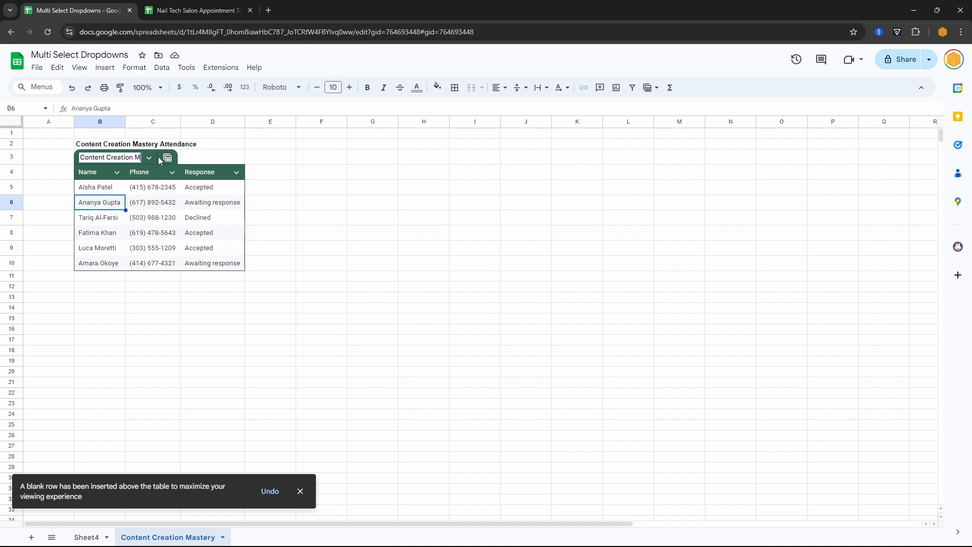
{"action": "key", "text": "Return"}
- Shorten the title in B2 to Content Creation Mastery by removing the word Attendance
{"action": "left_click", "coordinate": [352, 121]}
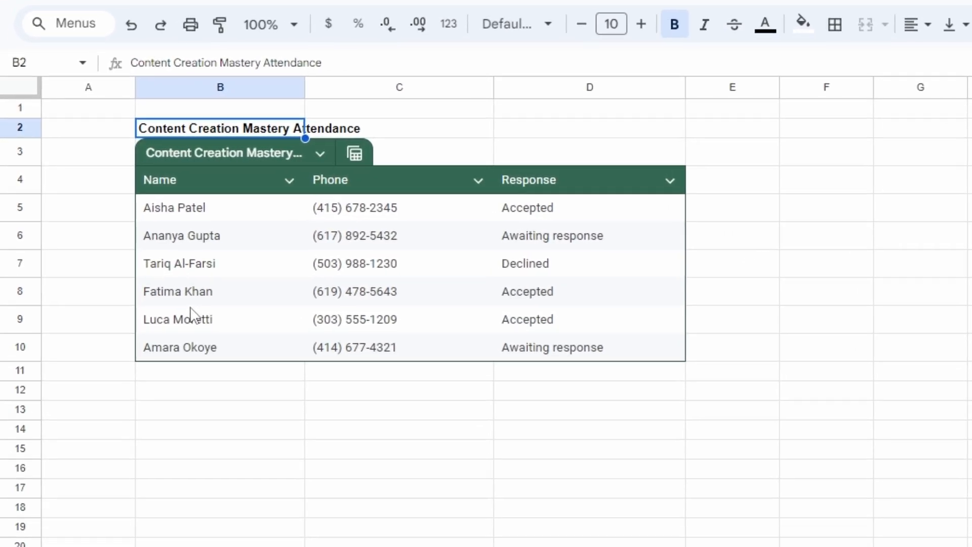
{"action": "key", "text": "Return"}
{"action": "key", "text": "ctrl+shift+Left"}
{"action": "key", "text": "BackSpace"}
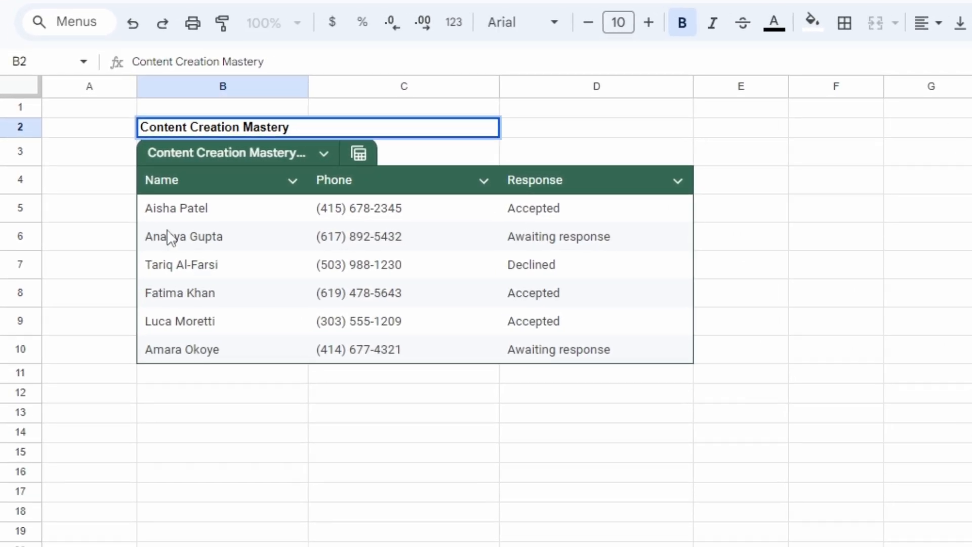
- Replace the literal event name in B5's QUERY with a concatenated reference to B2
{"action": "left_click", "coordinate": [193, 211]}
{"action": "left_click_drag", "start_coordinate": [674, 62], "coordinate": [512, 61]}
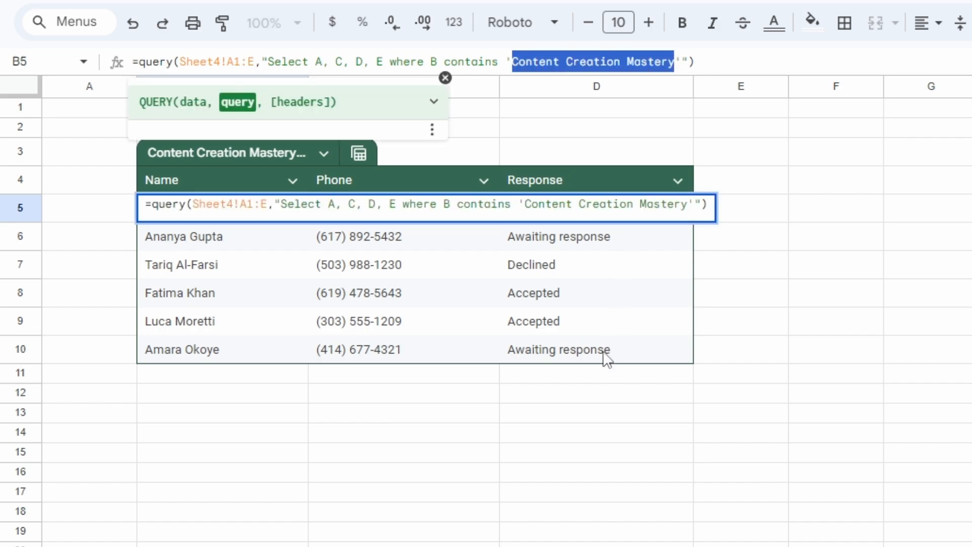
{"action": "type", "text": "\"&&\""}
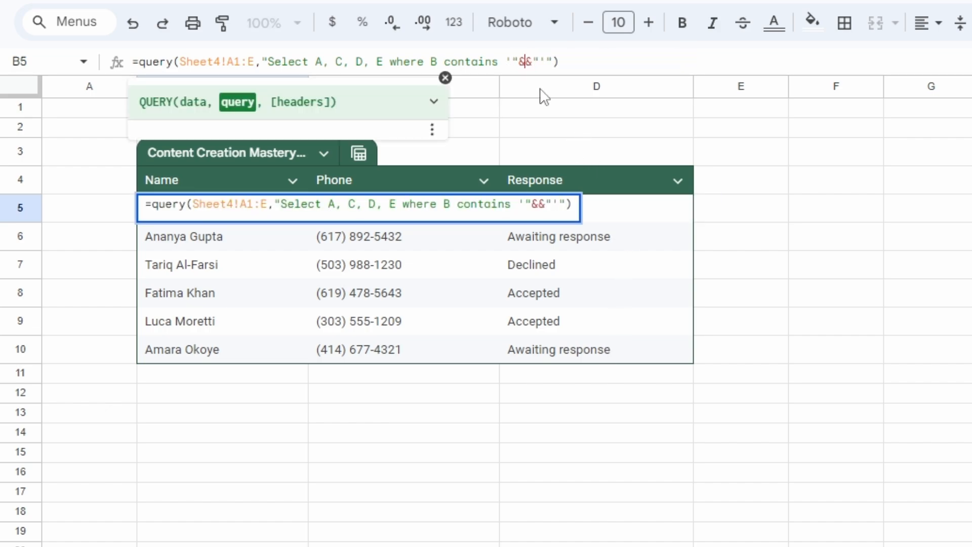
{"action": "left_click", "coordinate": [208, 131]}
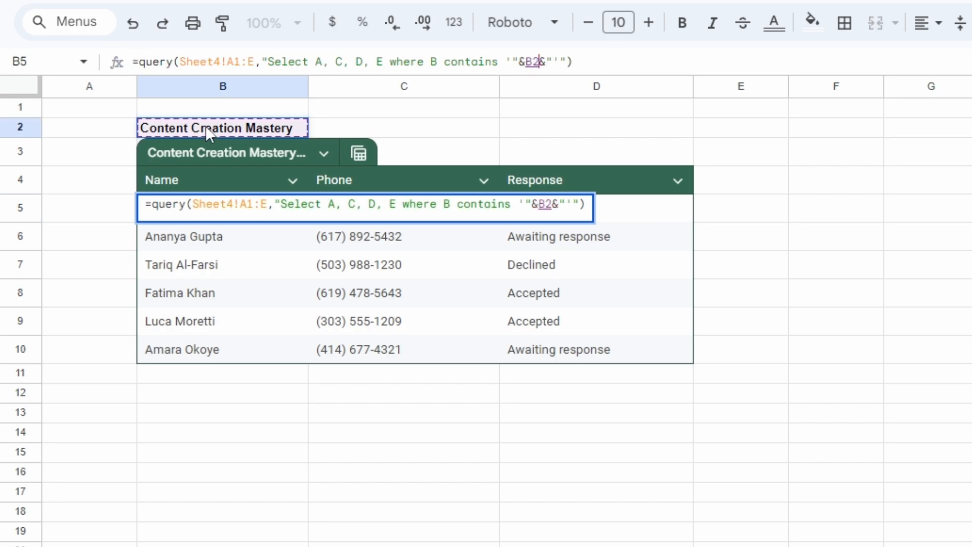
{"action": "key", "text": "Return"}
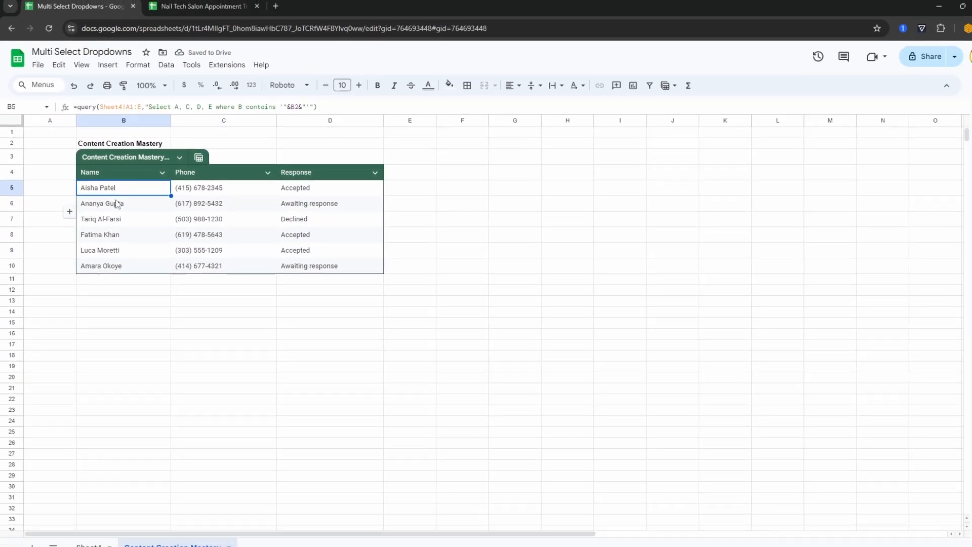
- Duplicate the Content Creation Mastery sheet and select the title cell B2 in the copy
{"action": "right_click", "coordinate": [167, 537]}
{"action": "left_click", "coordinate": [161, 378]}
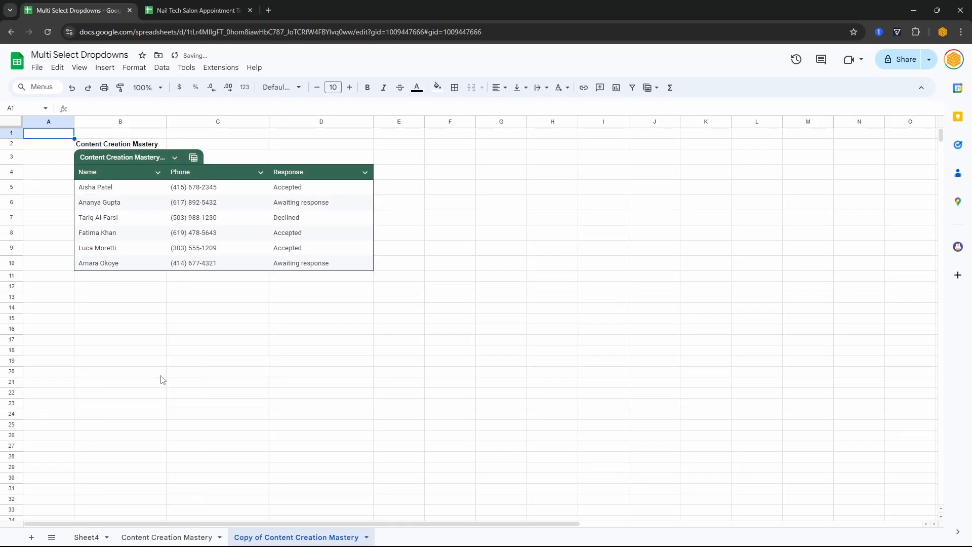
{"action": "left_click", "coordinate": [130, 144]}
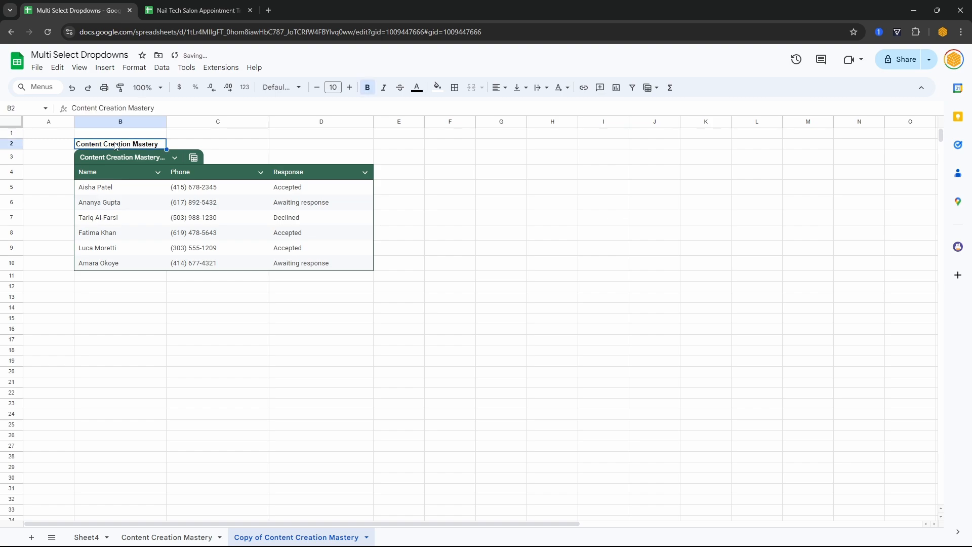
- Copy the event name Expanding Your Channel Beyond YouTube from Sheet4's B2 and paste it over the title in B2 of the duplicated sheet
{"action": "left_click", "coordinate": [87, 539]}
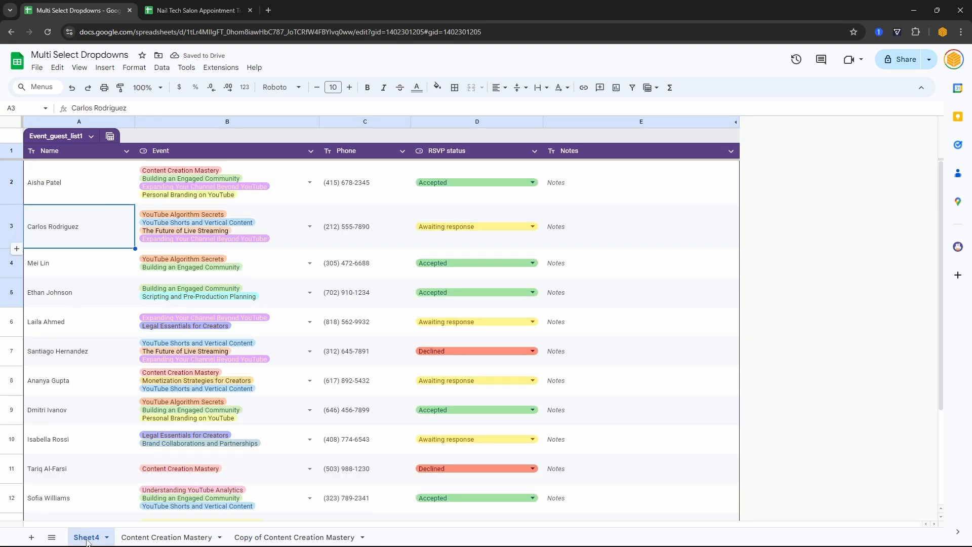
{"action": "left_click", "coordinate": [172, 175]}
{"action": "left_click_drag", "start_coordinate": [266, 107], "coordinate": [397, 109]}
{"action": "key", "text": "ctrl+c"}
{"action": "key", "text": "Escape"}
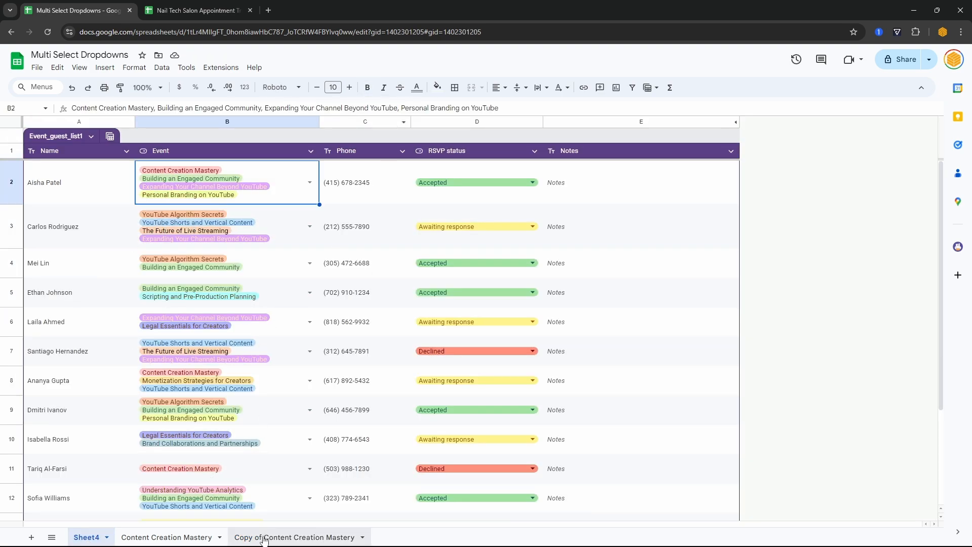
{"action": "left_click", "coordinate": [294, 538]}
{"action": "key", "text": "ctrl+v"}
{"action": "left_click", "coordinate": [321, 248]}
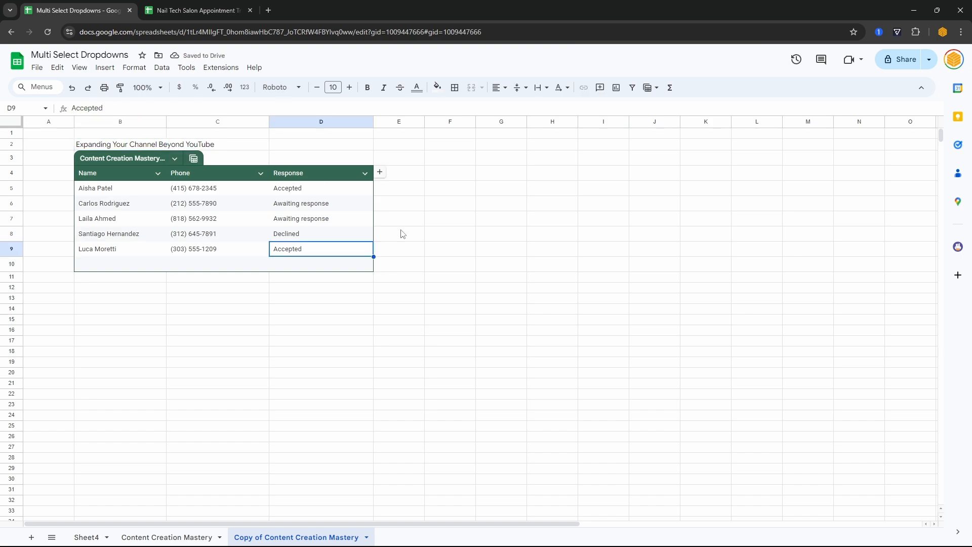
{"action": "left_click", "coordinate": [129, 158]}
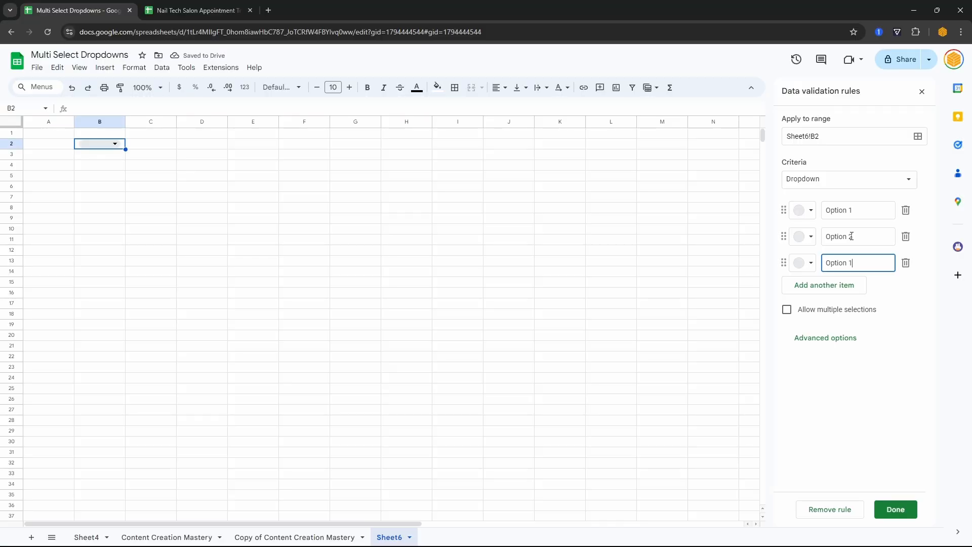
- Extend Sheet6 B2's dropdown list to five items, Option 1 to Option 5, and allow multiple selections
{"action": "key", "text": "Return"}
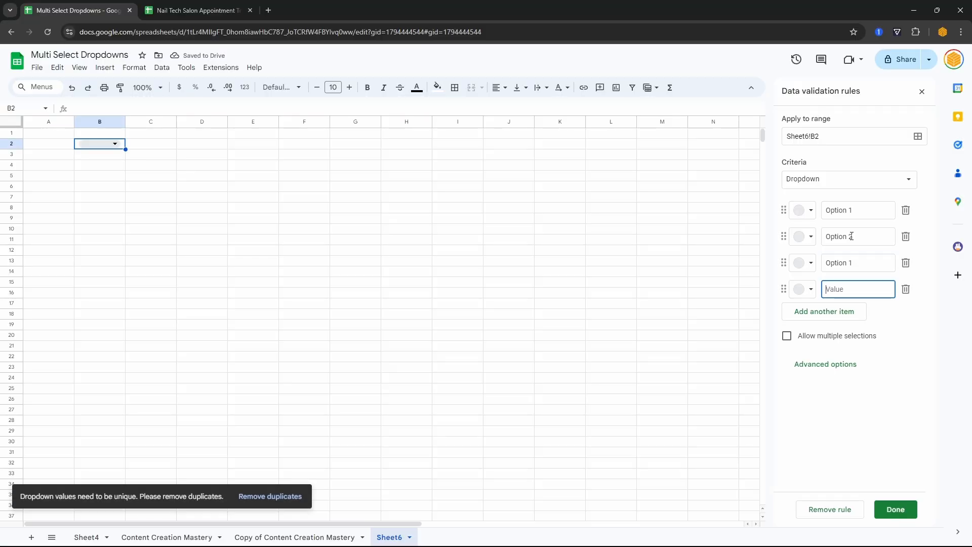
{"action": "key", "text": "Return"}
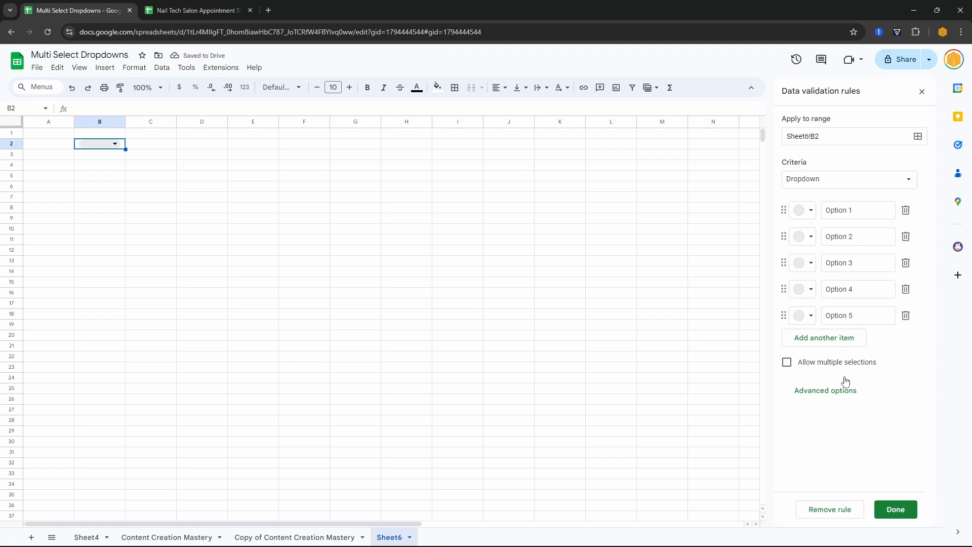
{"action": "left_click", "coordinate": [833, 362]}
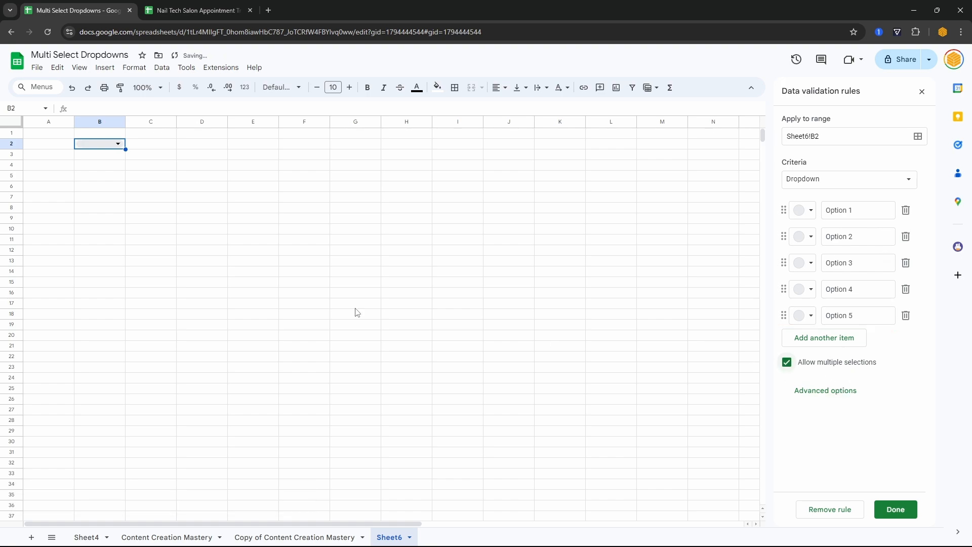
- Select Option 1, Option 3 and Option 4 in B2's multi-select dropdown
{"action": "left_click", "coordinate": [118, 144]}
{"action": "left_click", "coordinate": [121, 175]}
{"action": "left_click", "coordinate": [121, 207]}
{"action": "left_click", "coordinate": [120, 223]}
{"action": "left_click", "coordinate": [314, 213]}
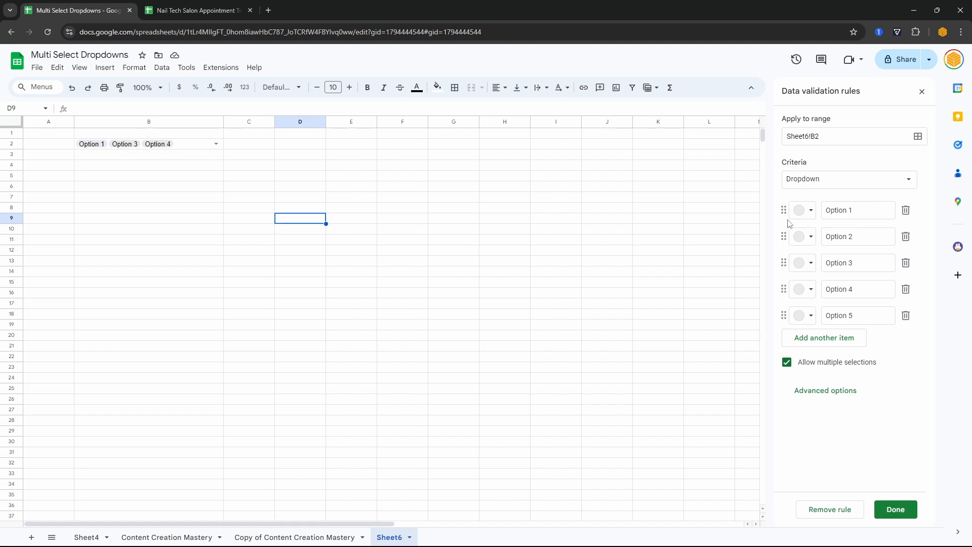
- Rename the first dropdown item of the B2 validation rule from Option 1 to Apple
{"action": "triple_click", "coordinate": [875, 212]}
{"action": "type", "text": "Apple"}
{"action": "key", "text": "Return"}
{"action": "left_click", "coordinate": [344, 265]}
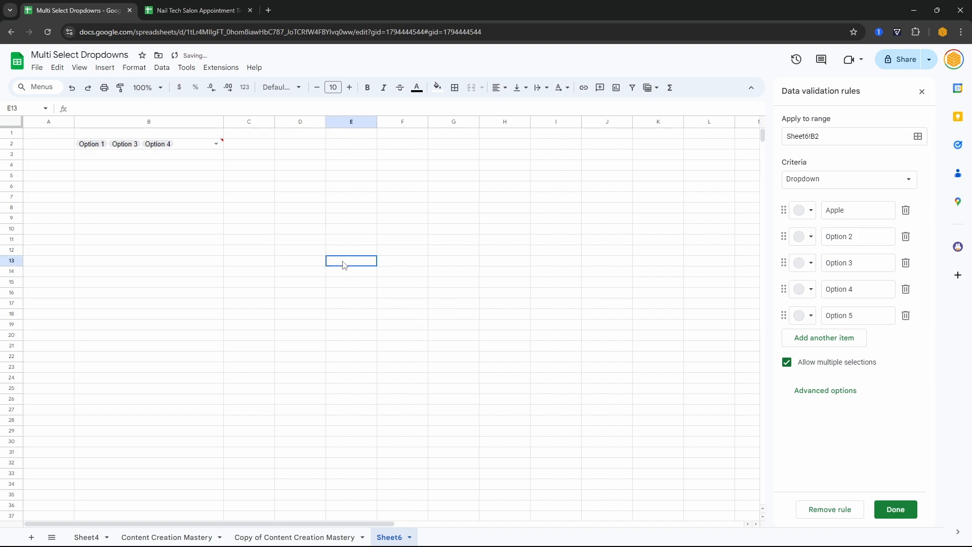
- Try to add Apple to B2's selections and to deselect Option 4 and Option 3
{"action": "left_click", "coordinate": [217, 144]}
{"action": "left_click", "coordinate": [121, 177]}
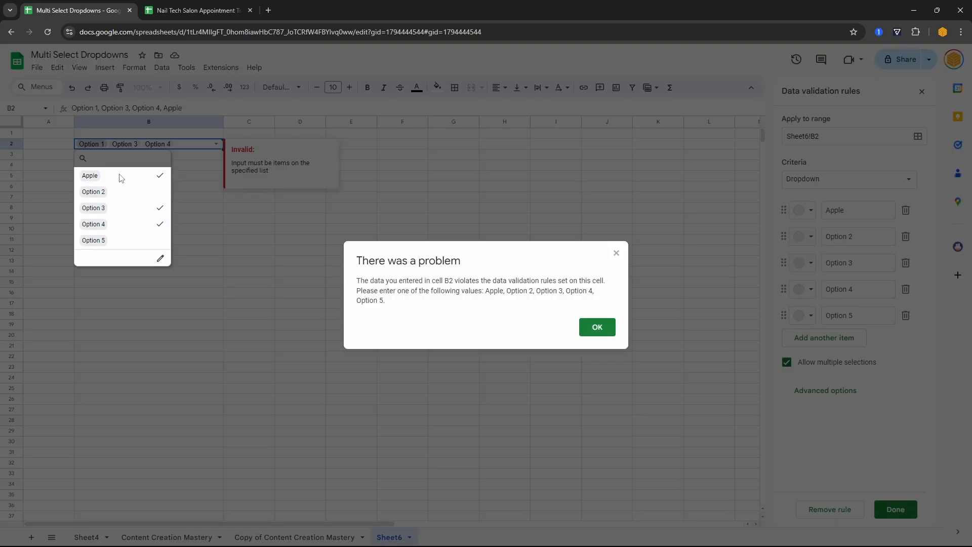
{"action": "left_click", "coordinate": [594, 327]}
{"action": "left_click", "coordinate": [603, 334]}
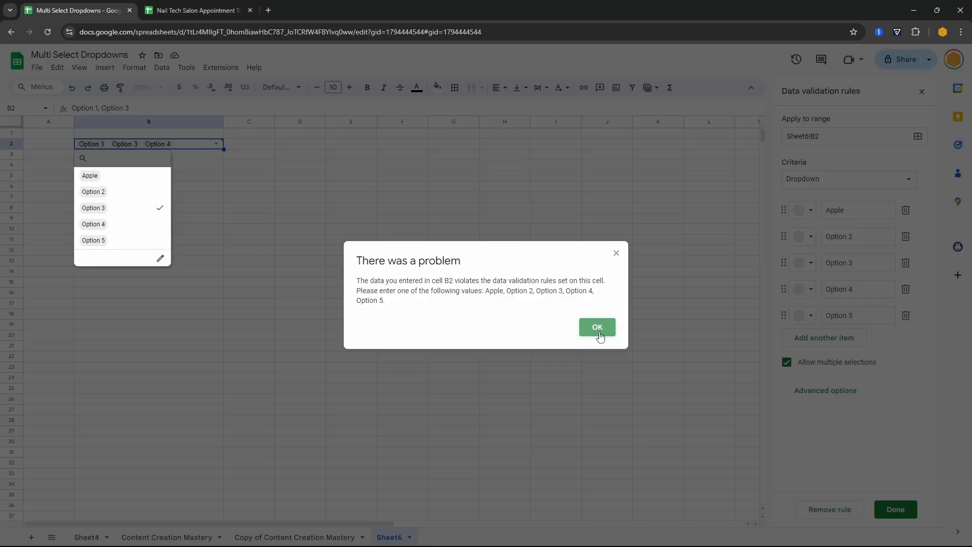
{"action": "left_click", "coordinate": [599, 334]}
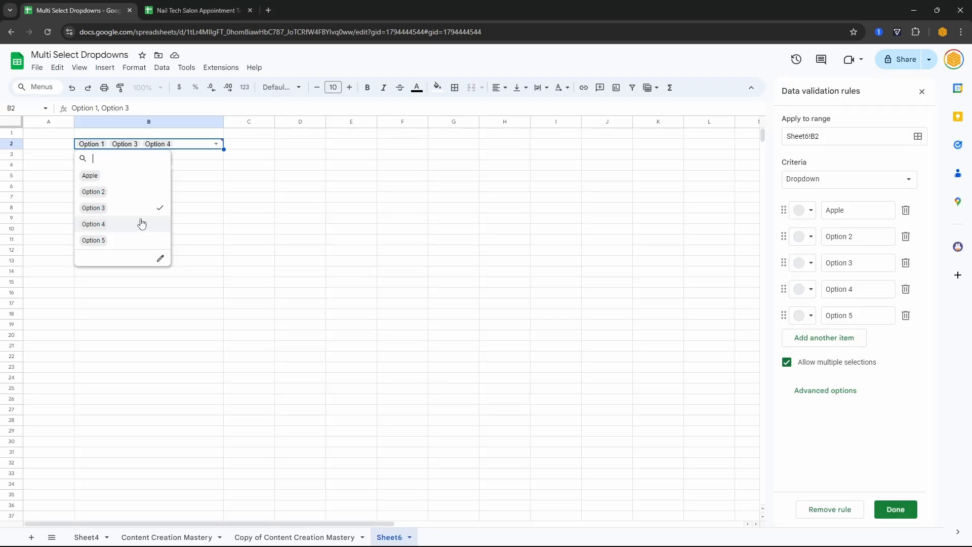
{"action": "left_click", "coordinate": [140, 210]}
{"action": "left_click", "coordinate": [591, 330]}
{"action": "left_click", "coordinate": [312, 226]}
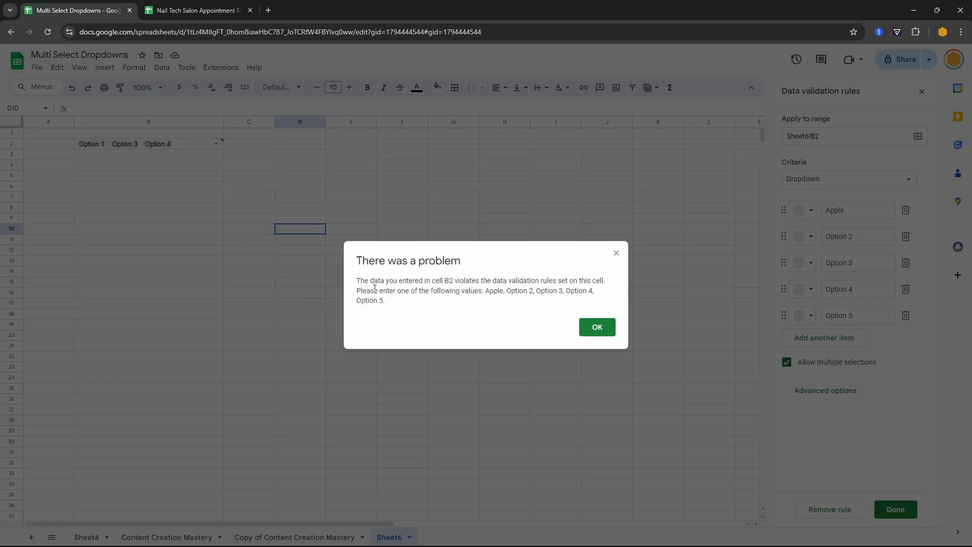
{"action": "left_click", "coordinate": [603, 327]}
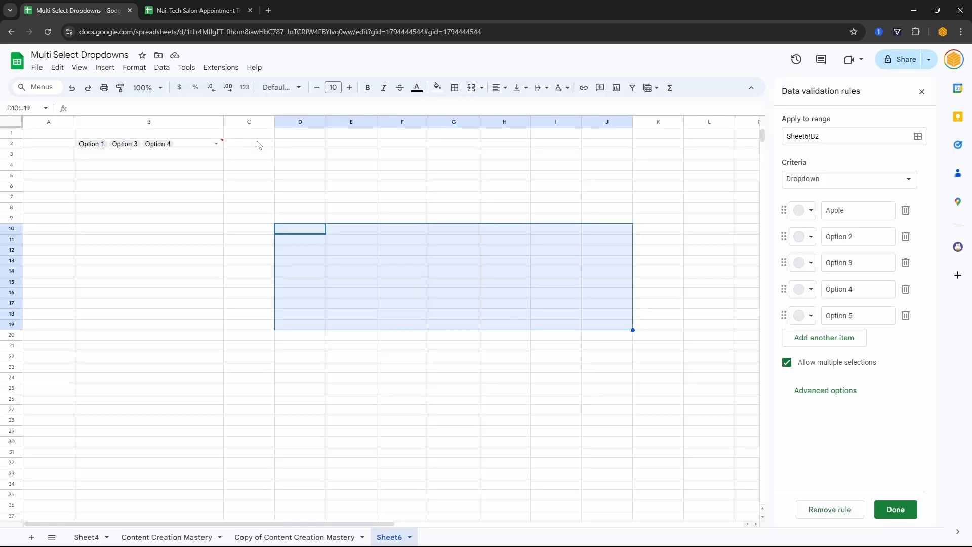
- Enter a formula in D2 that references the dropdown cell B2
{"action": "left_click", "coordinate": [93, 145]}
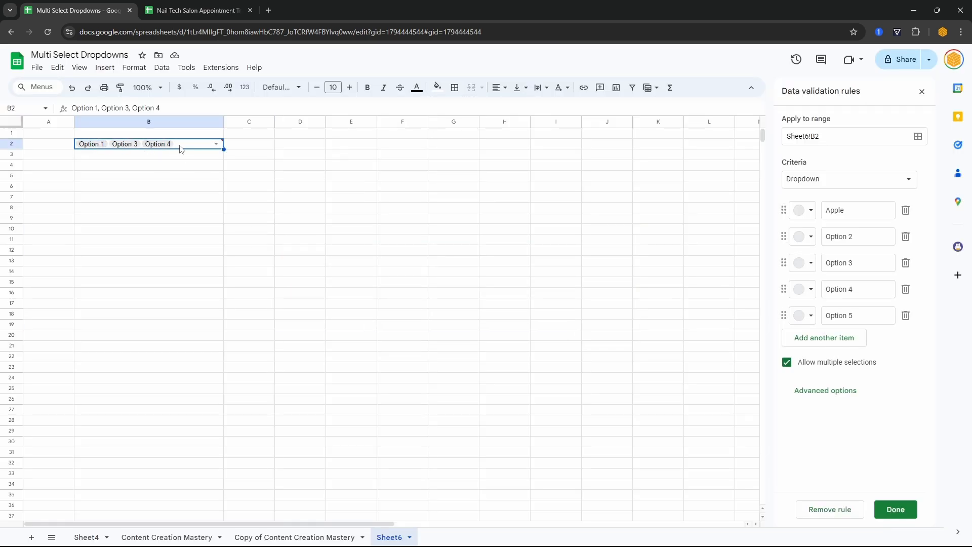
{"action": "left_click", "coordinate": [318, 146]}
{"action": "type", "text": "="}
{"action": "key", "text": "Left"}
{"action": "key", "text": "Left"}
{"action": "key", "text": "Return"}
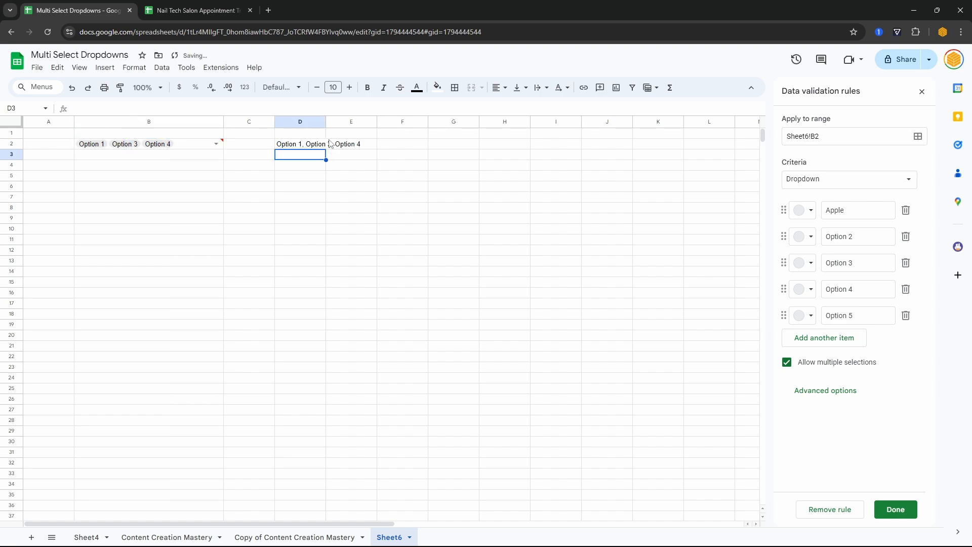
{"action": "left_click", "coordinate": [299, 147]}
- Try once more to add Apple to the selections in B2
{"action": "left_click", "coordinate": [215, 147]}
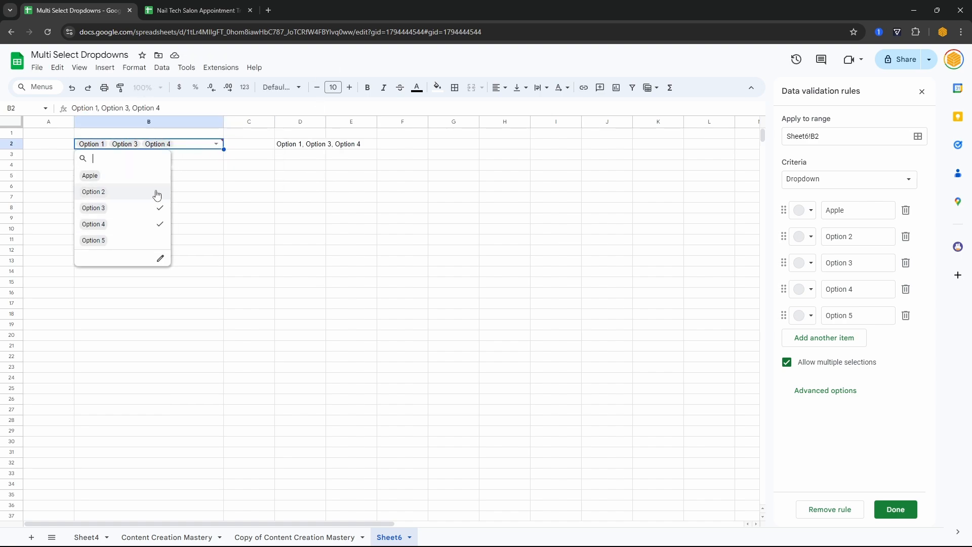
{"action": "left_click", "coordinate": [153, 181]}
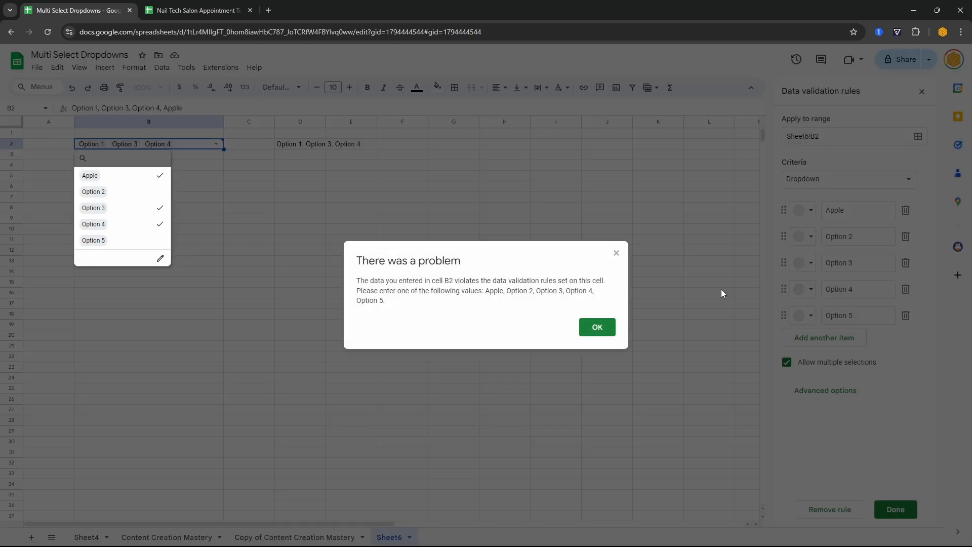
{"action": "left_click", "coordinate": [600, 328]}
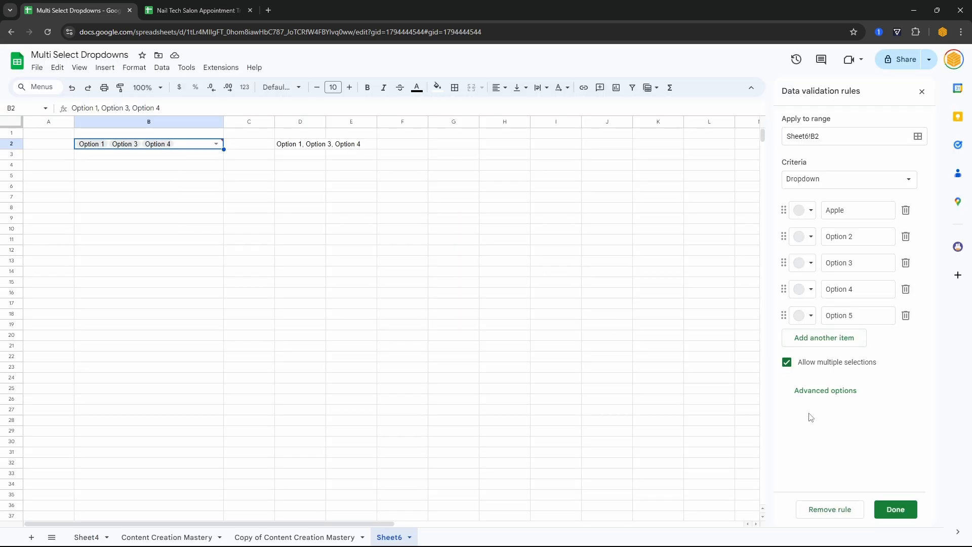
- Set B2's validation rule to show a warning for invalid data and save the rule
{"action": "left_click", "coordinate": [826, 390]}
{"action": "scroll", "coordinate": [828, 389], "scroll_direction": "down", "scroll_amount": 1}
{"action": "left_click", "coordinate": [827, 389]}
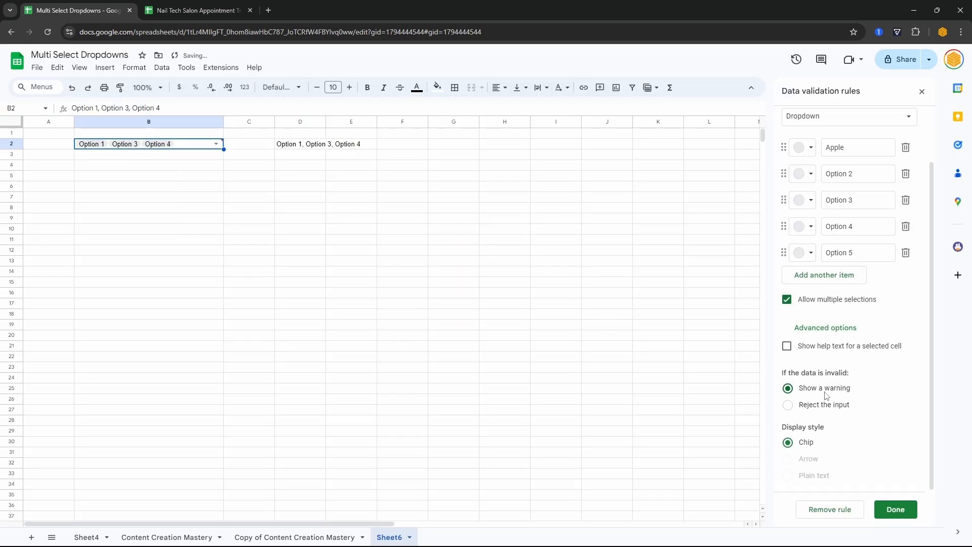
{"action": "left_click", "coordinate": [895, 509]}
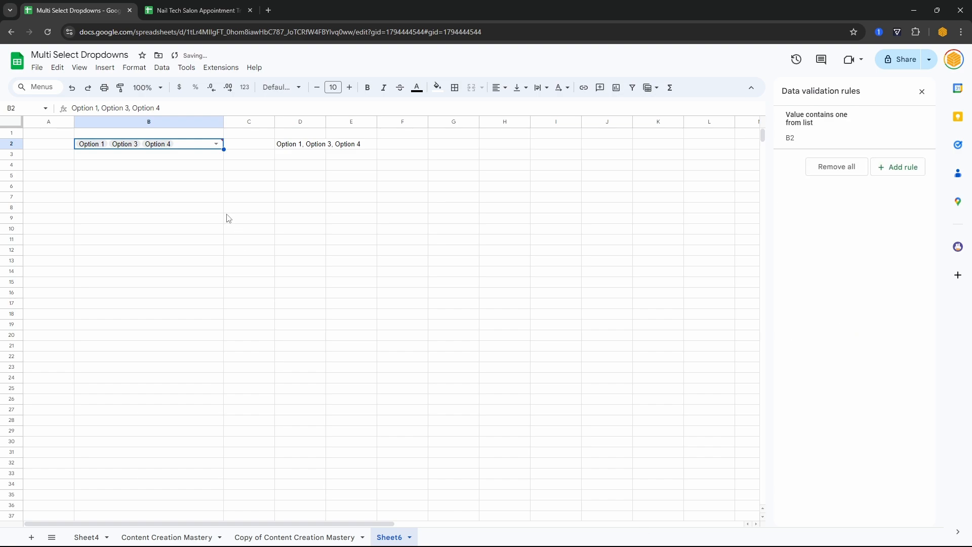
- Add Apple and Option 5 to the selections in B2
{"action": "left_click", "coordinate": [217, 144]}
{"action": "left_click", "coordinate": [113, 177]}
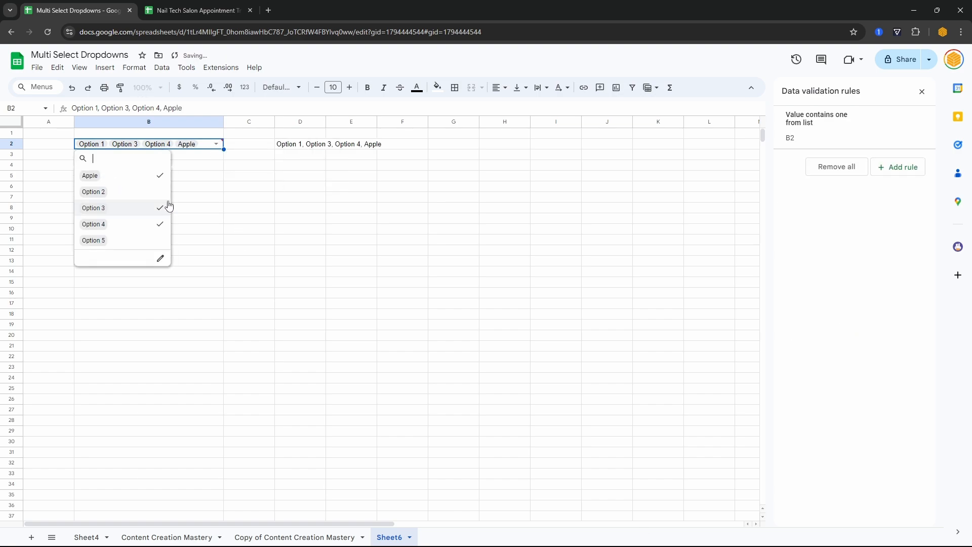
{"action": "left_click", "coordinate": [100, 240]}
{"action": "left_click", "coordinate": [271, 220]}
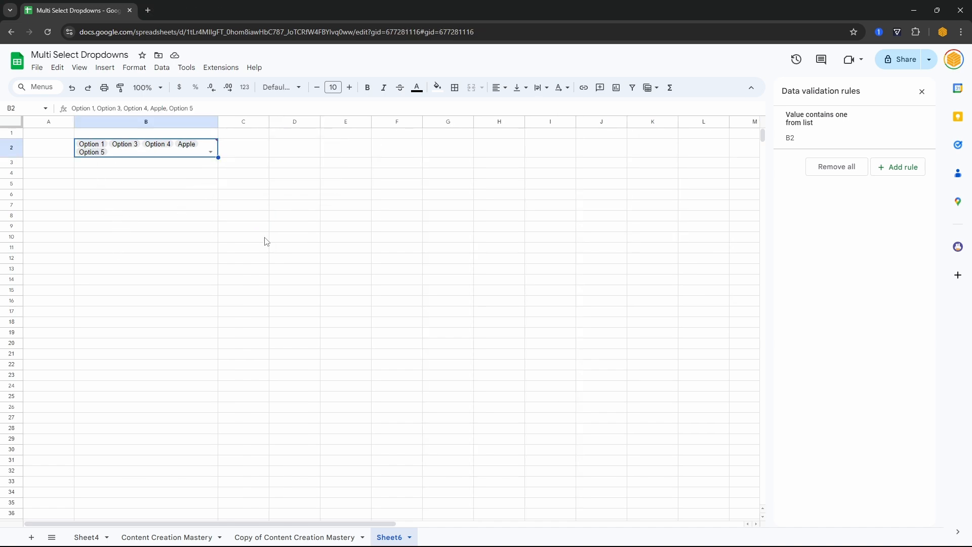
- Try replacing all instances of "Option 1" on this sheet with nothing, and undo the replacement
{"action": "key", "text": "ctrl+h"}
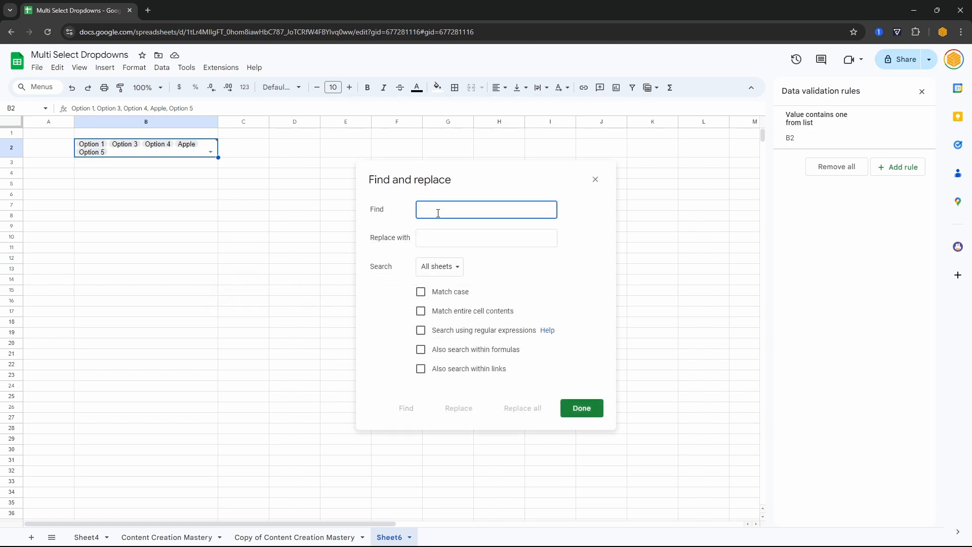
{"action": "type", "text": "Option"}
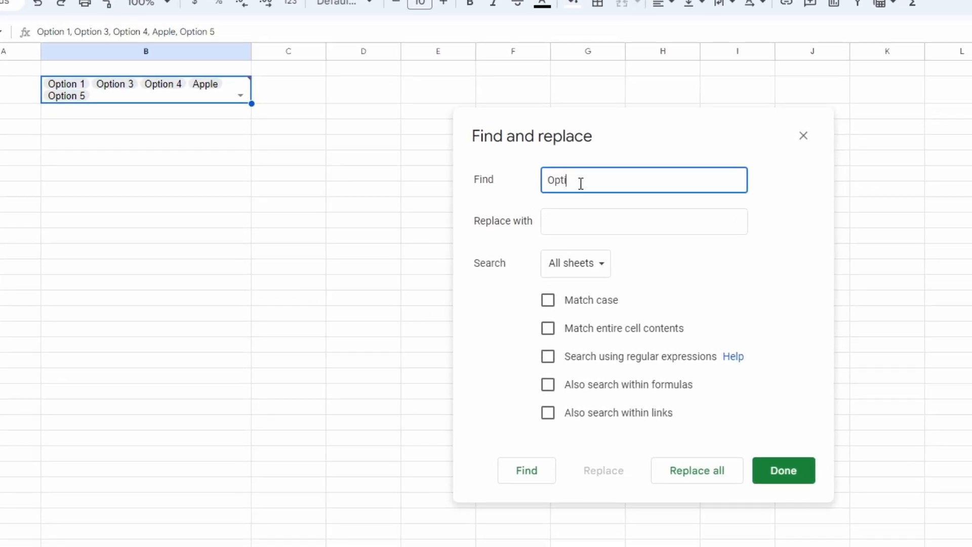
{"action": "type", "text": " 1"}
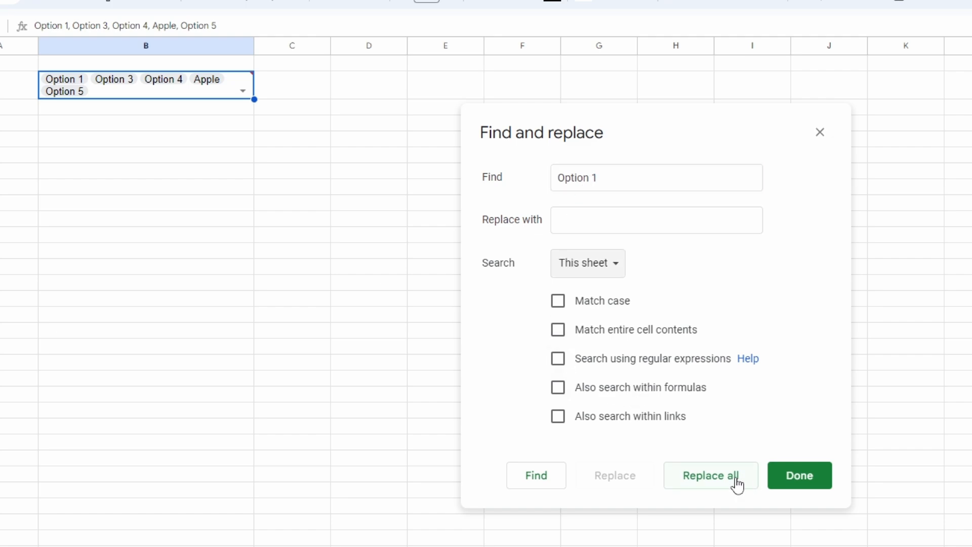
{"action": "left_click", "coordinate": [738, 484]}
{"action": "left_click", "coordinate": [800, 475]}
{"action": "left_click", "coordinate": [215, 191]}
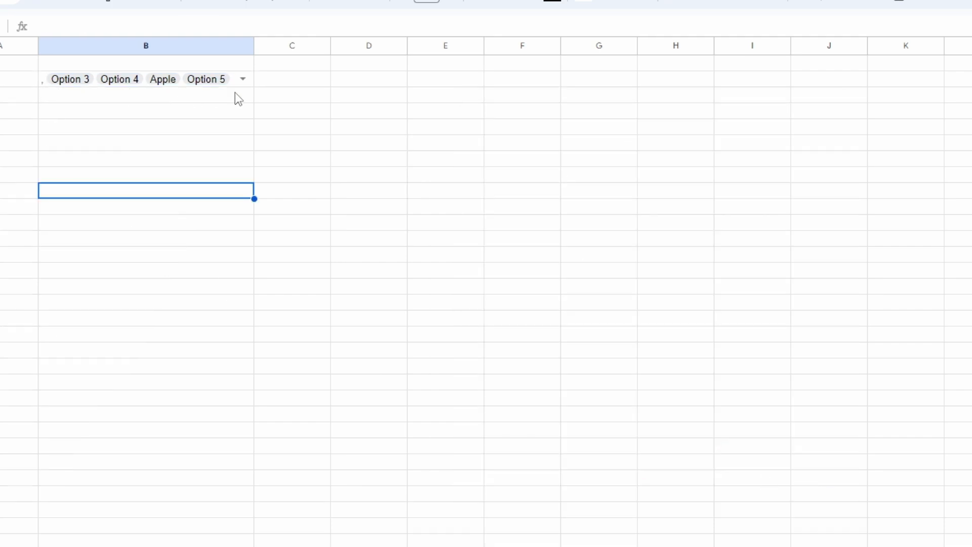
{"action": "key", "text": "ctrl+z"}
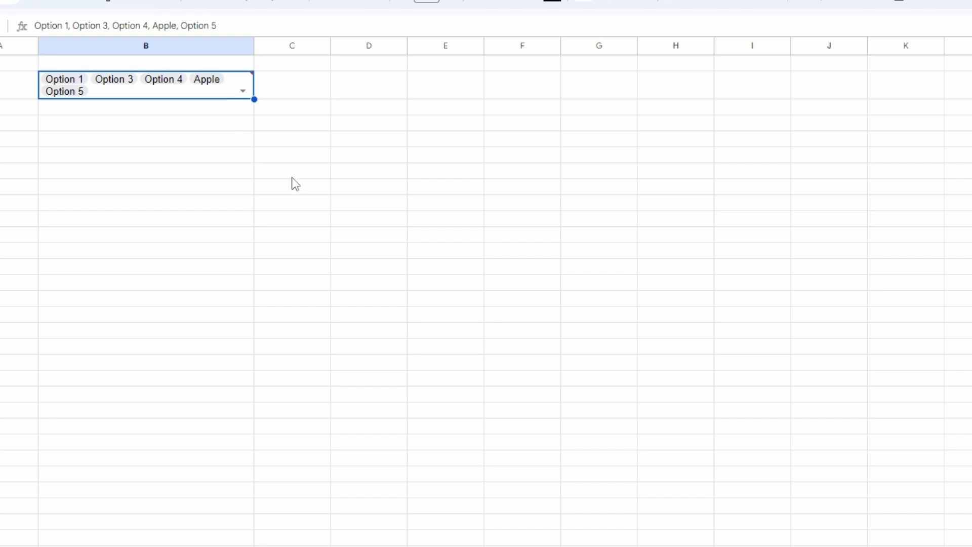
- Replace all instances of "Option 1," including its comma with nothing, searching only this sheet
{"action": "key", "text": "ctrl+h"}
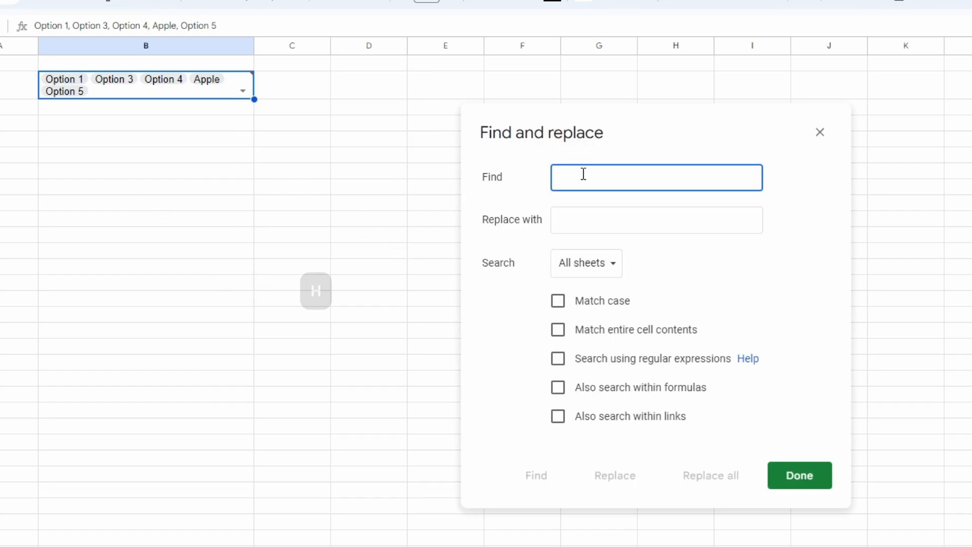
{"action": "type", "text": "Option 1,"}
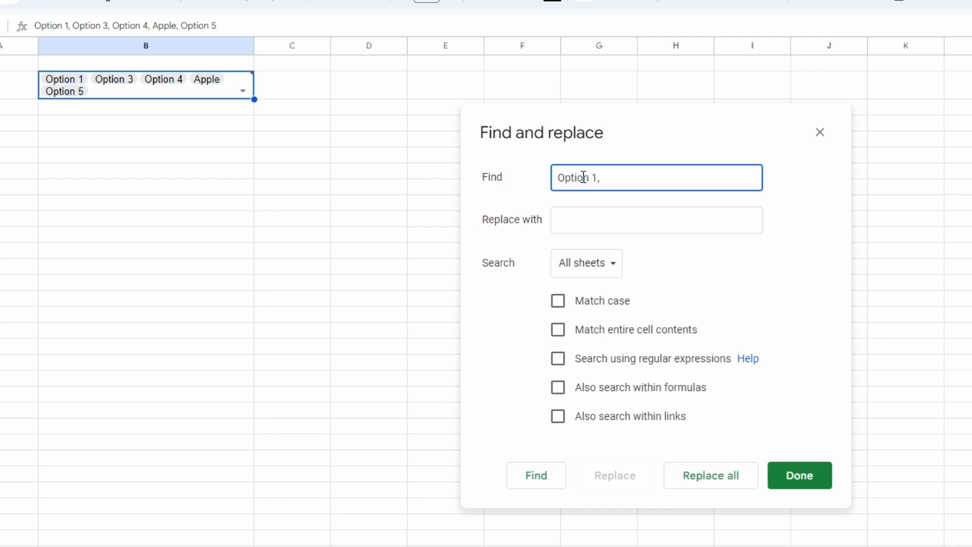
{"action": "left_click", "coordinate": [613, 272]}
{"action": "left_click", "coordinate": [578, 285]}
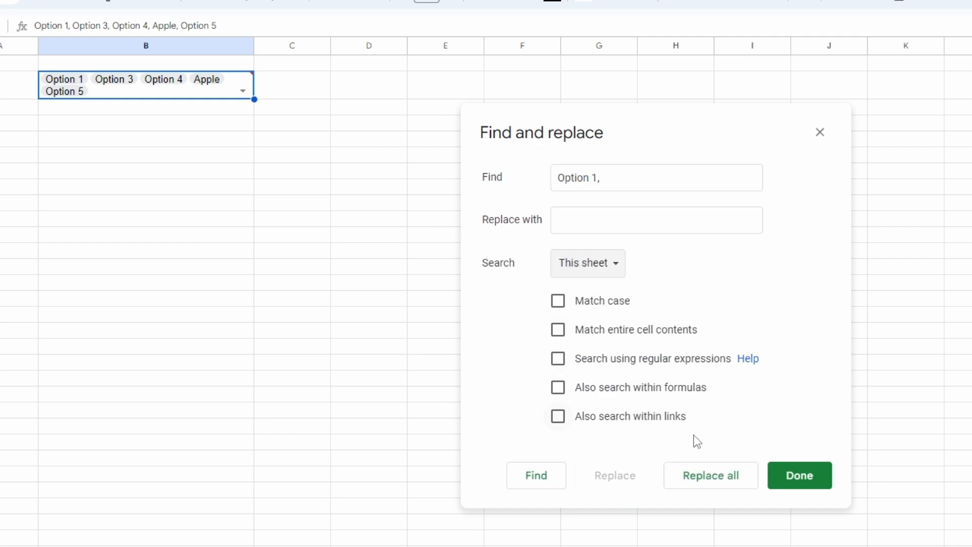
{"action": "left_click", "coordinate": [706, 481]}
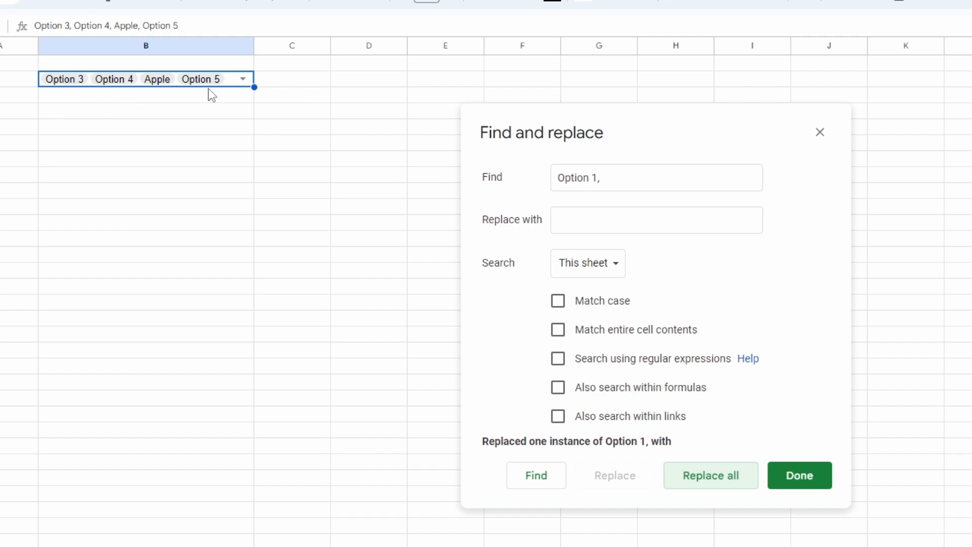
{"action": "left_click", "coordinate": [800, 475]}
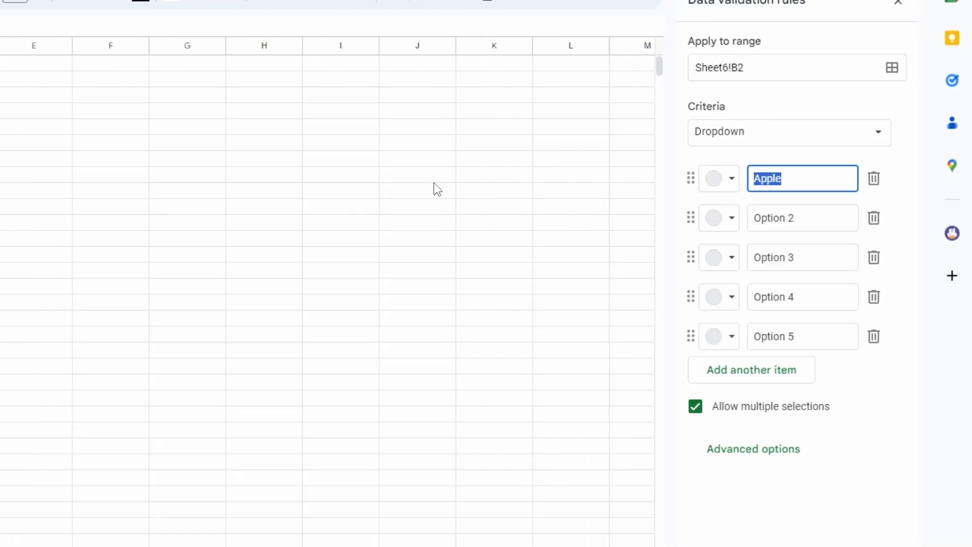
- Rename the dropdown item Apple back to Option 1 and the item Option 3 to Banana
{"action": "type", "text": "Option 1"}
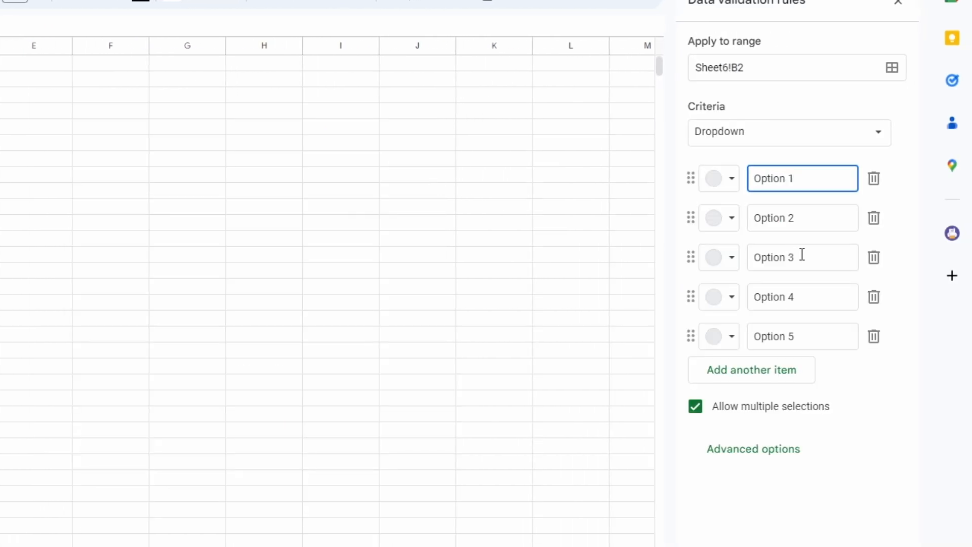
{"action": "left_click", "coordinate": [802, 256]}
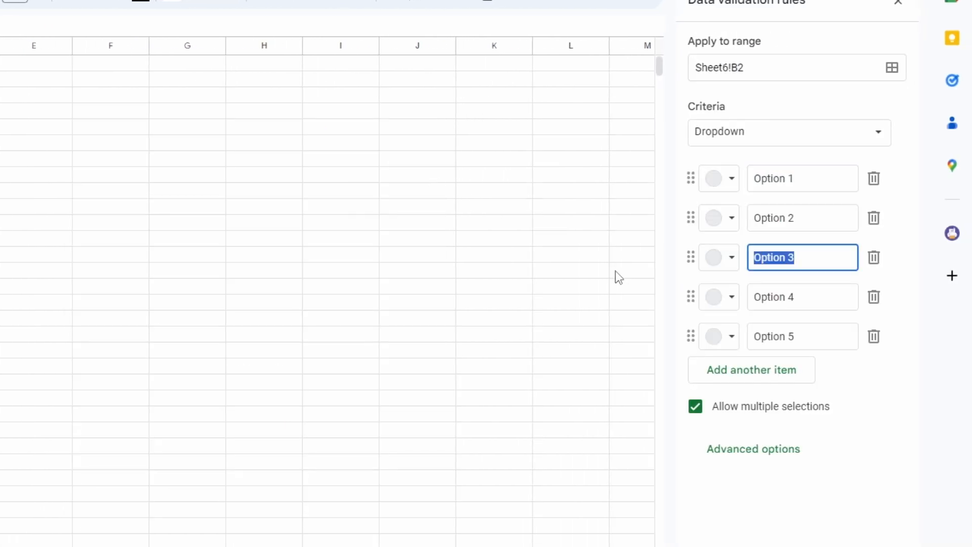
{"action": "key", "text": "Tab"}
{"action": "type", "text": "Banana"}
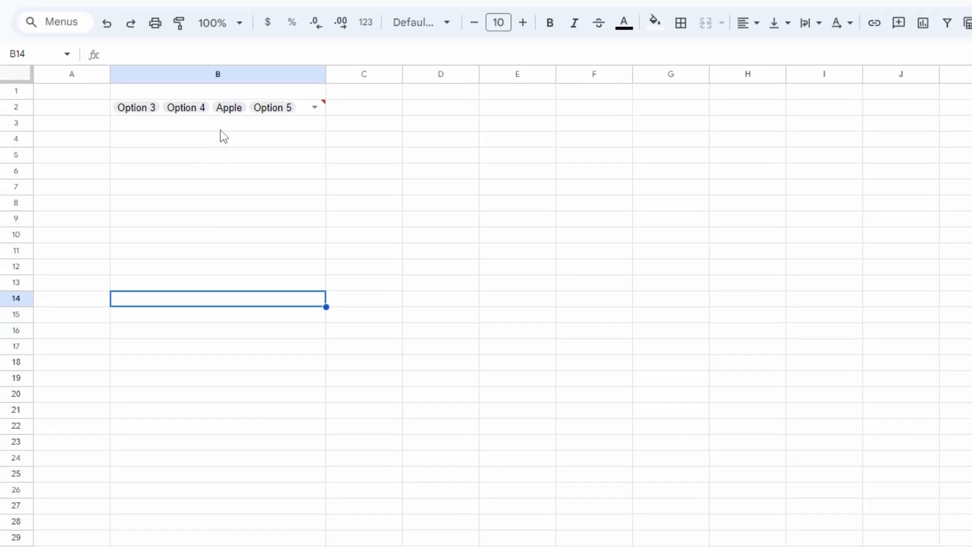
- Try replacing all instances of "Apple" without its comma on this sheet with nothing
{"action": "left_click", "coordinate": [187, 107]}
{"action": "key", "text": "Escape"}
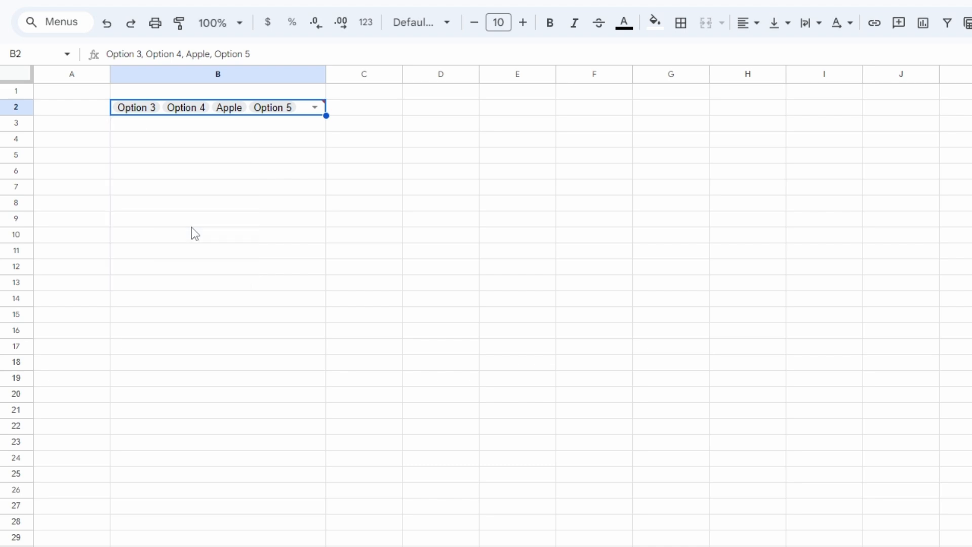
{"action": "key", "text": "ctrl+h"}
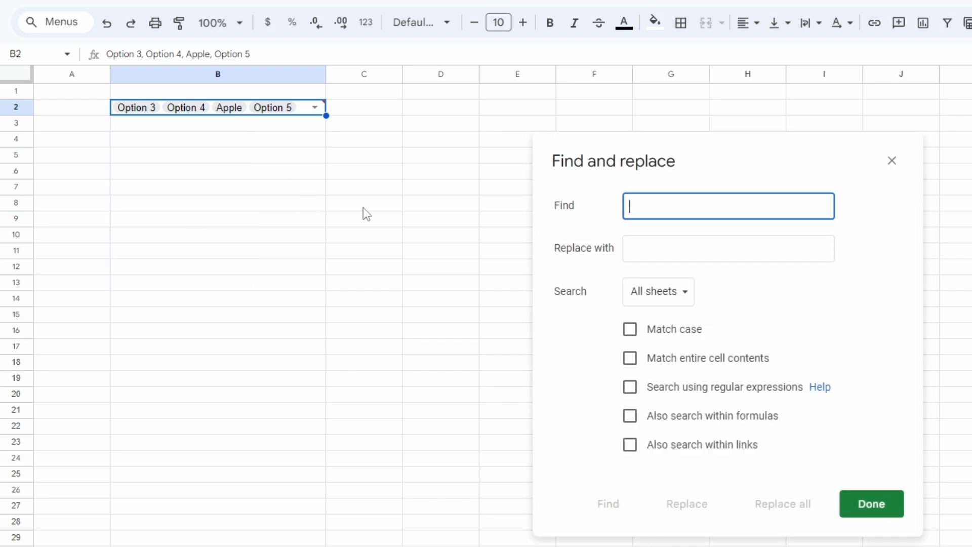
{"action": "type", "text": "Apple"}
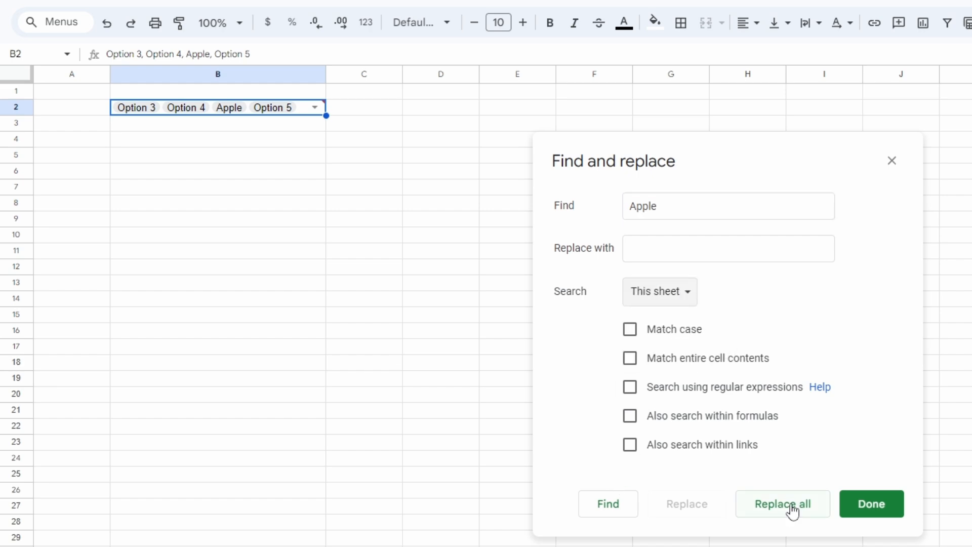
{"action": "left_click", "coordinate": [793, 508]}
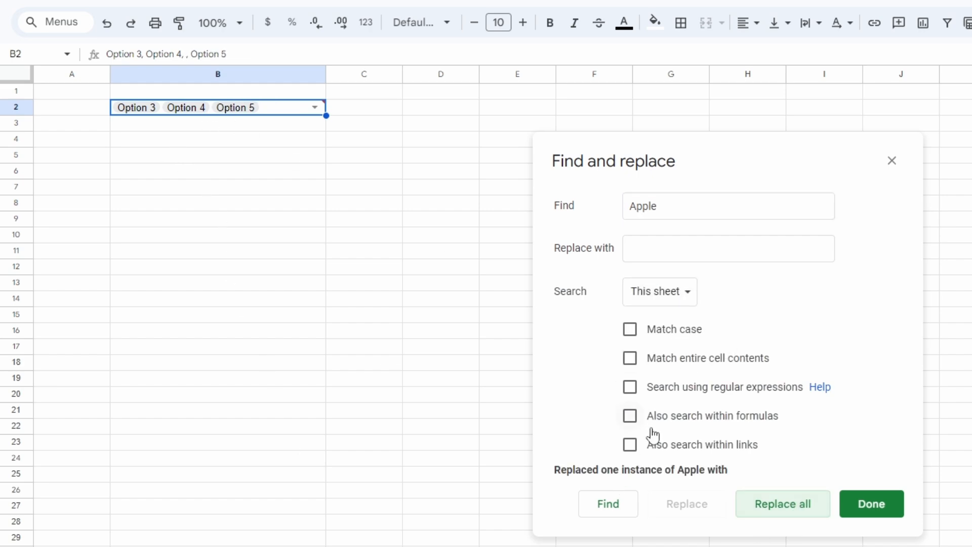
{"action": "left_click", "coordinate": [894, 508]}
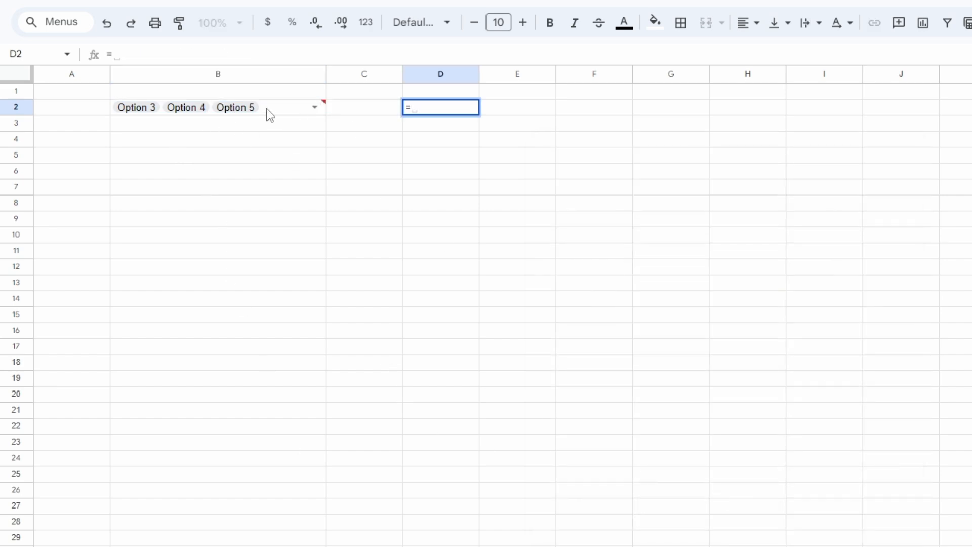
- Reference B2 in cell D2, and replace all instances of "Apple," including its comma with nothing across all sheets
{"action": "left_click", "coordinate": [268, 110]}
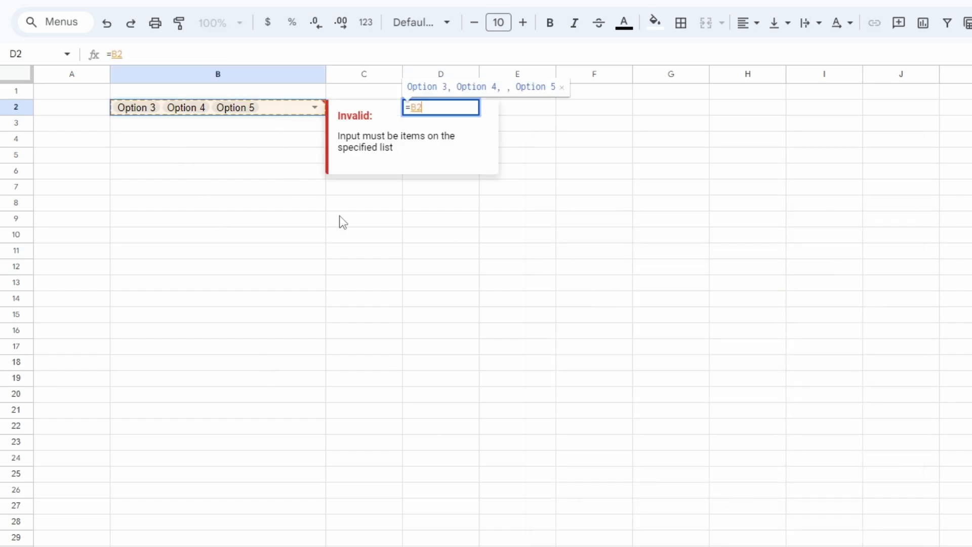
{"action": "key", "text": "Return"}
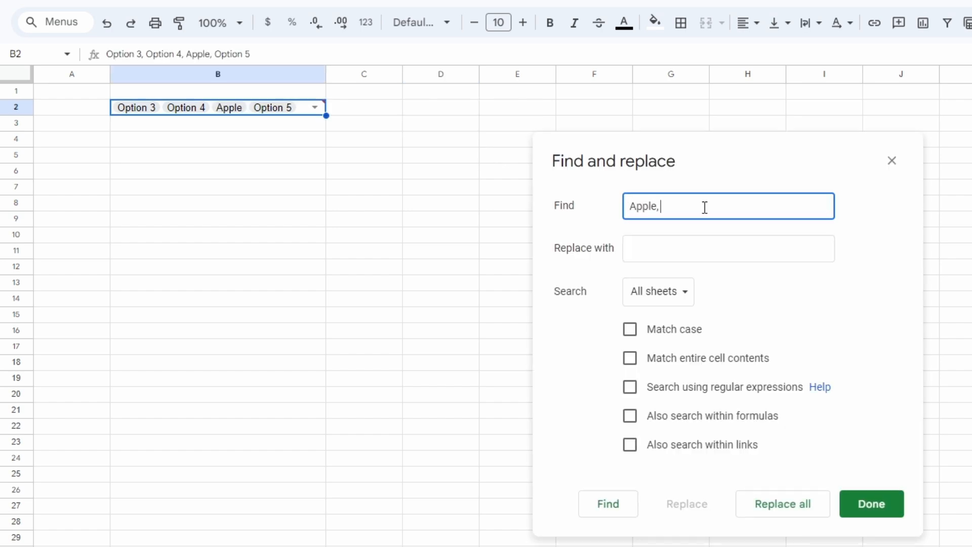
{"action": "left_click", "coordinate": [785, 504]}
{"action": "left_click", "coordinate": [804, 375]}
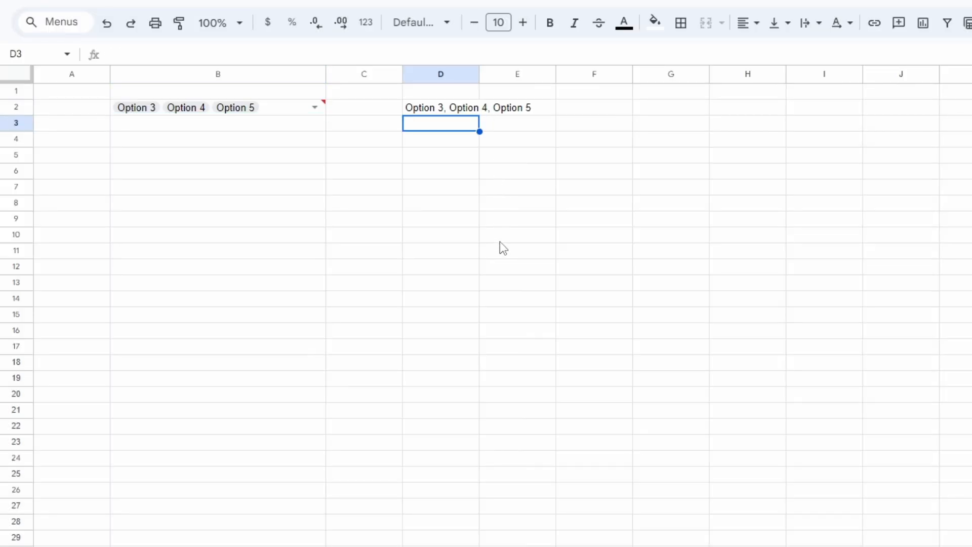
- Replace all instances of "Option 4," including its comma with nothing, searching only this sheet
{"action": "key", "text": "ctrl+h"}
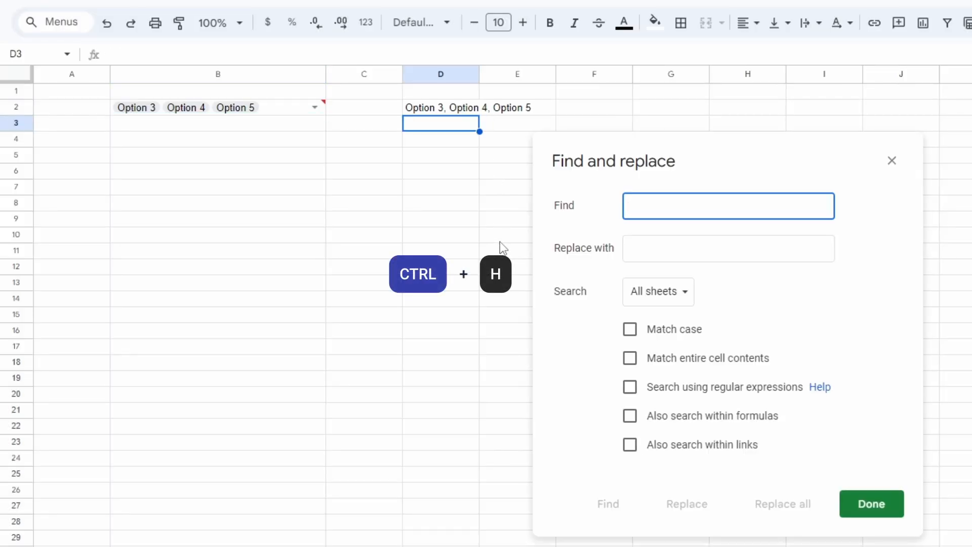
{"action": "type", "text": "Option 4,"}
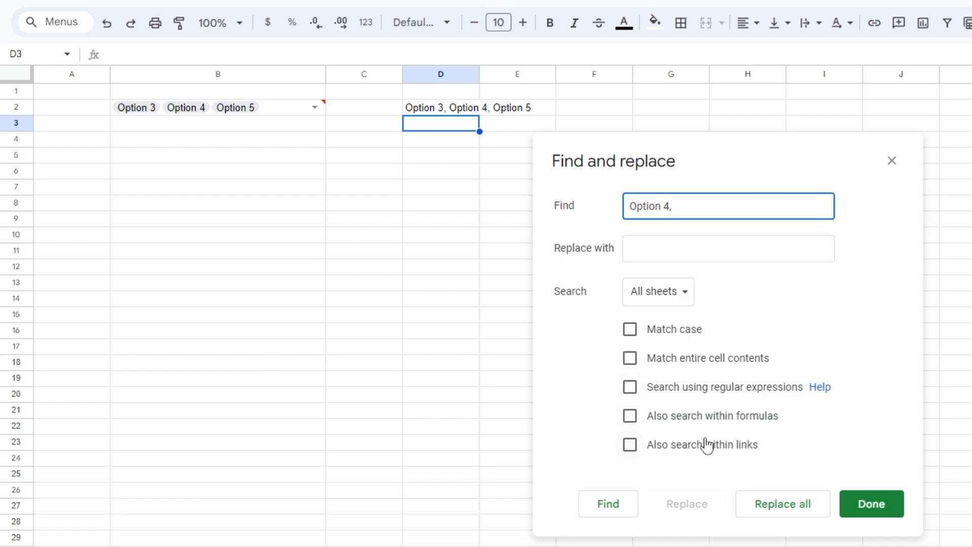
{"action": "left_click", "coordinate": [658, 291]}
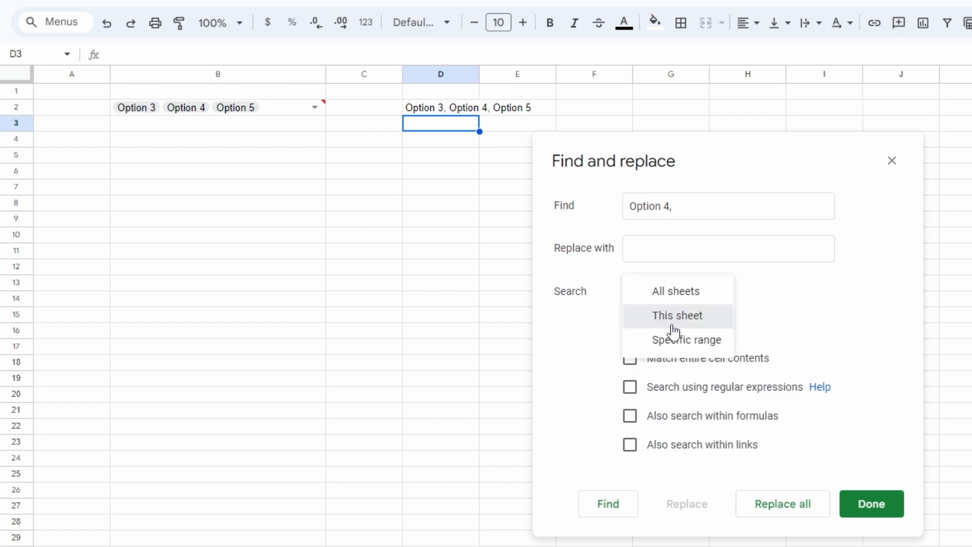
{"action": "left_click", "coordinate": [676, 315]}
{"action": "left_click", "coordinate": [782, 504]}
{"action": "left_click", "coordinate": [871, 504]}
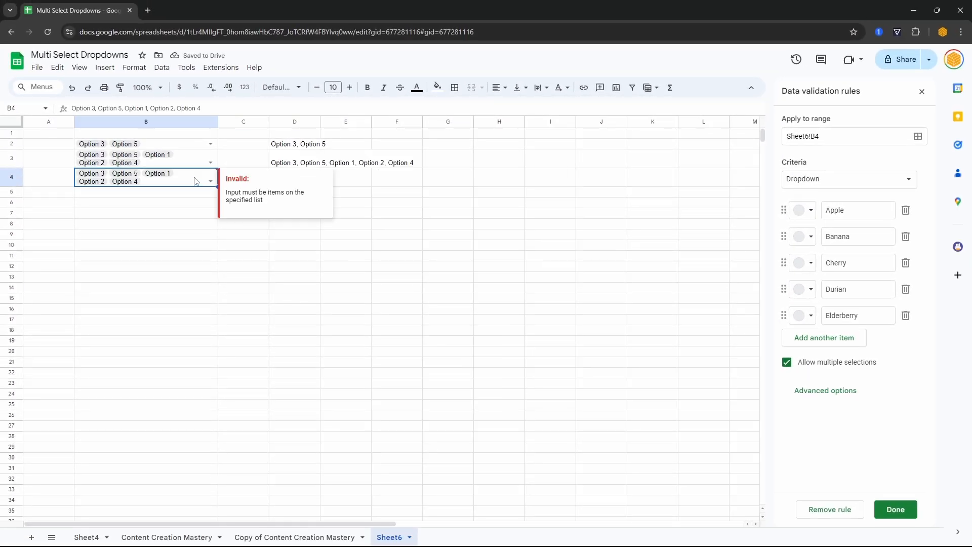
- Replace all instances of "Option 1" with "Apple" in the specific range Sheet6!B4
{"action": "mouse_move", "coordinate": [206, 185]}
{"action": "left_click", "coordinate": [295, 177]}
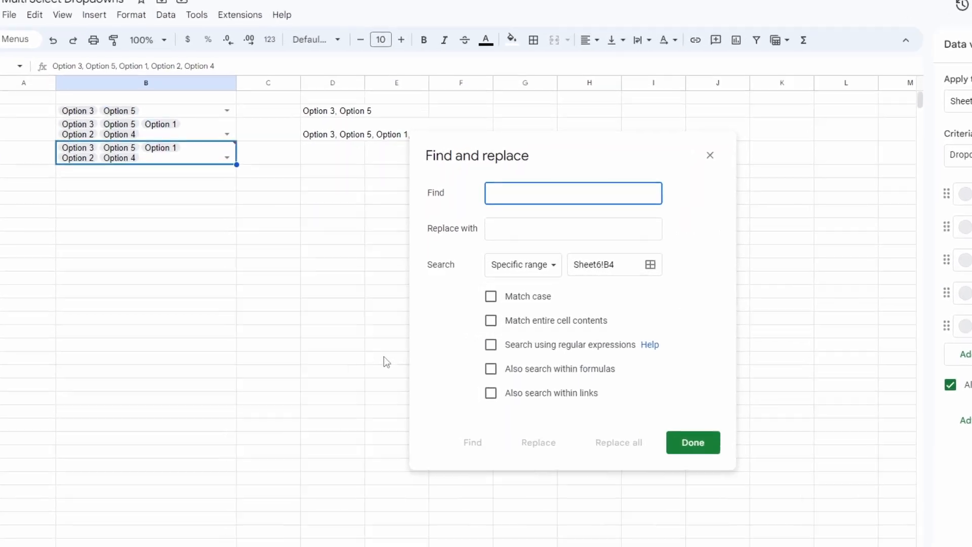
{"action": "type", "text": "Option 1"}
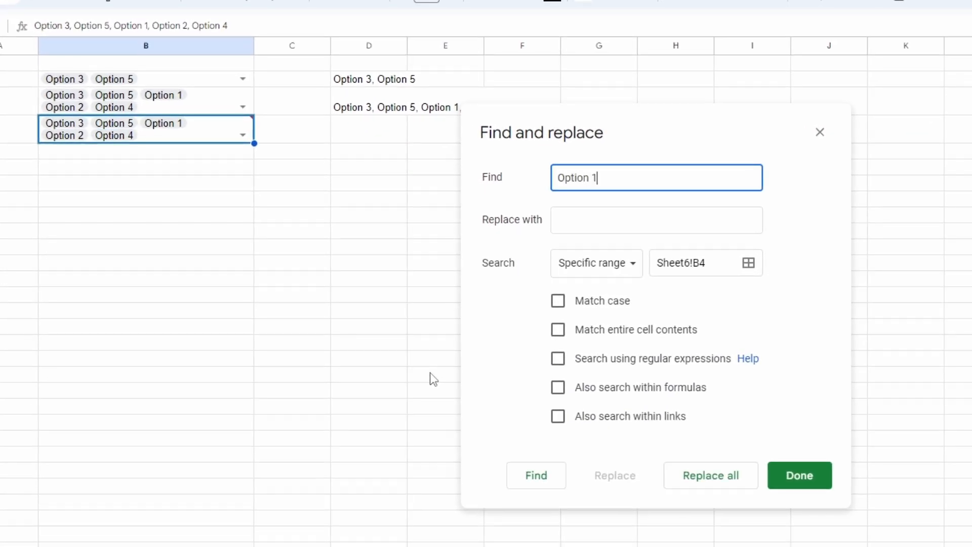
{"action": "key", "text": "Tab"}
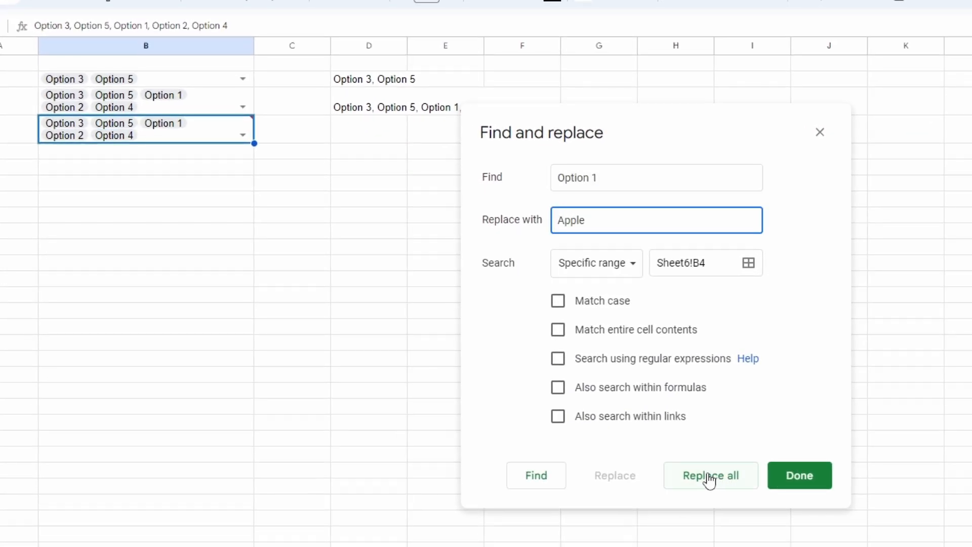
{"action": "left_click", "coordinate": [729, 479]}
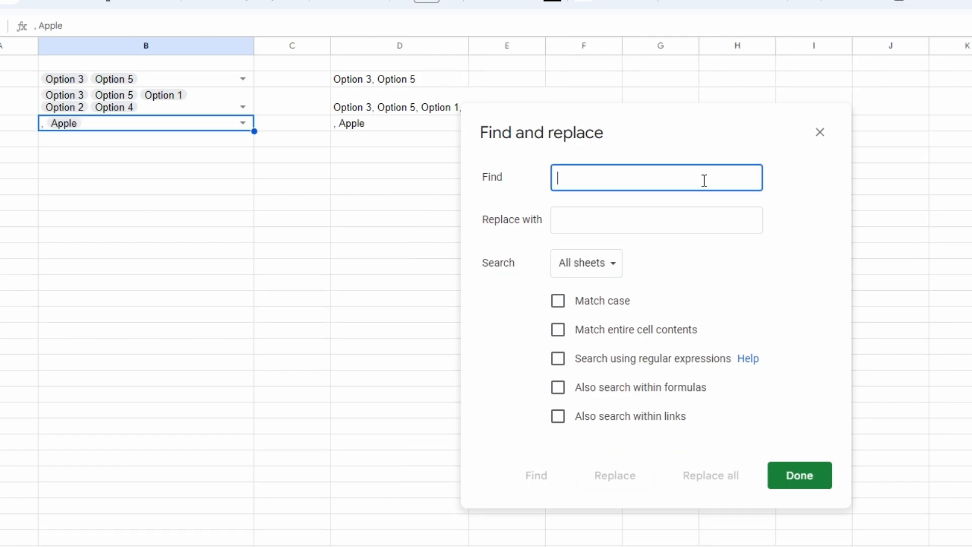
{"action": "type", "text": "Option 1"}
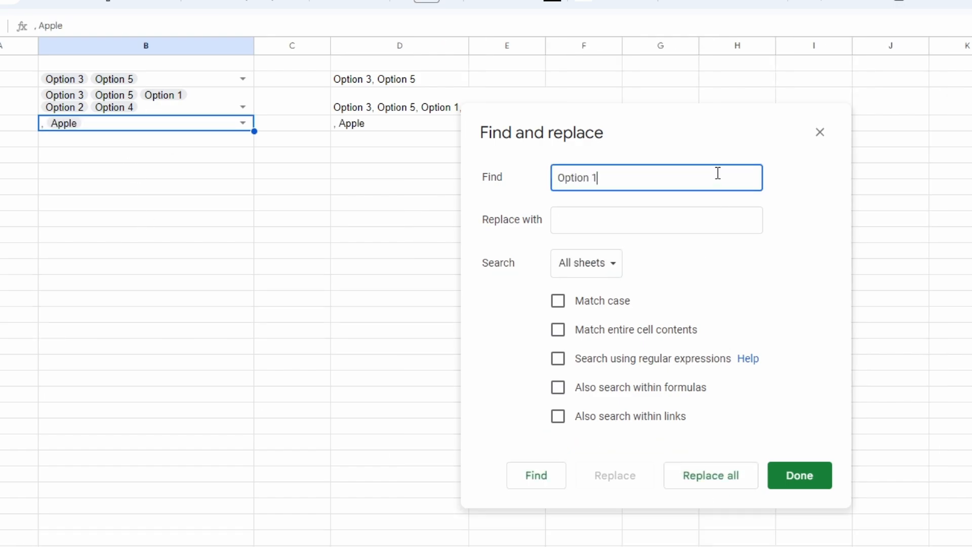
{"action": "key", "text": "Tab"}
{"action": "type", "text": "Apple"}
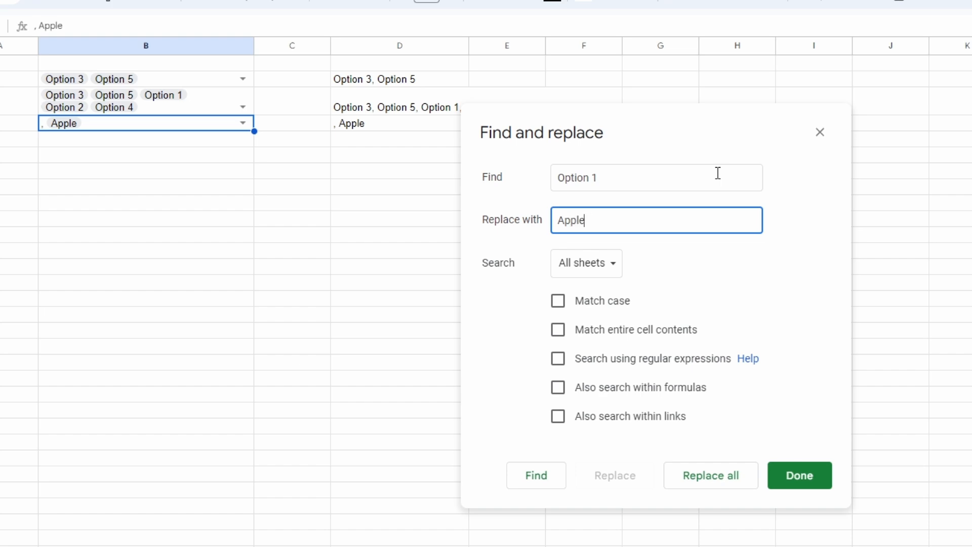
{"action": "key", "text": "ctrl+a"}
{"action": "key", "text": "BackSpace"}
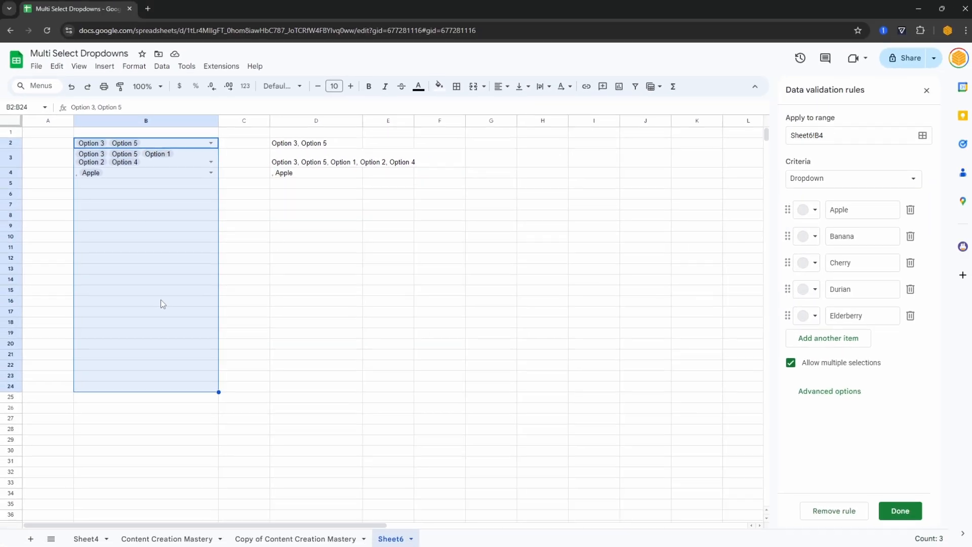
{"action": "left_click", "coordinate": [192, 177]}
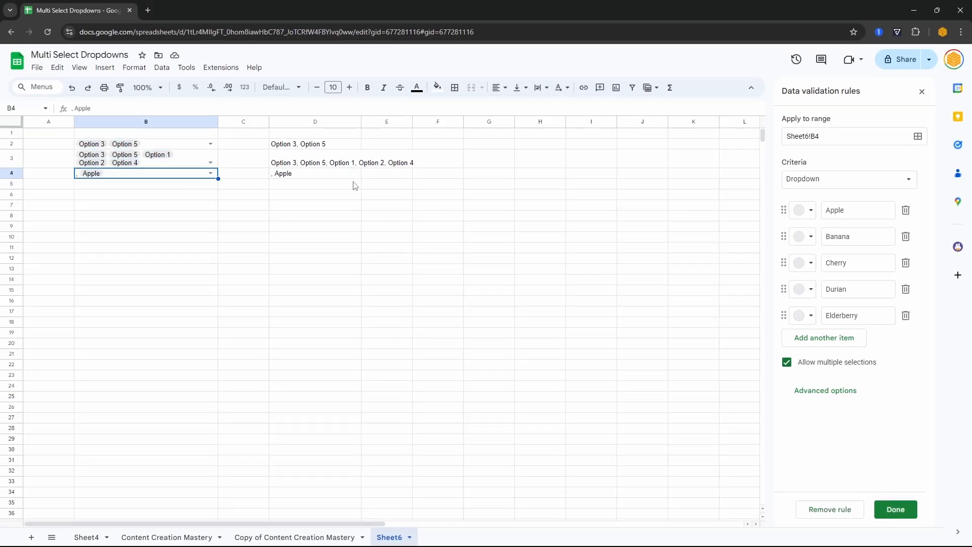